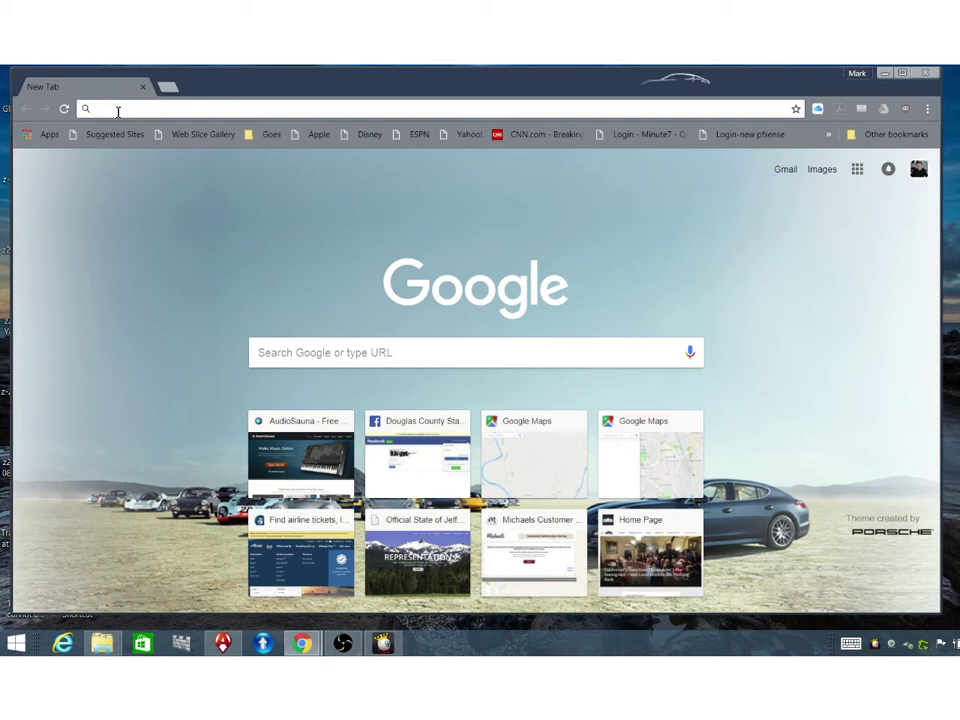
Go to audiosauna.com, open the online studio, and dismiss the ad and the Analog Synth 1 window
text(audiosauna.com)
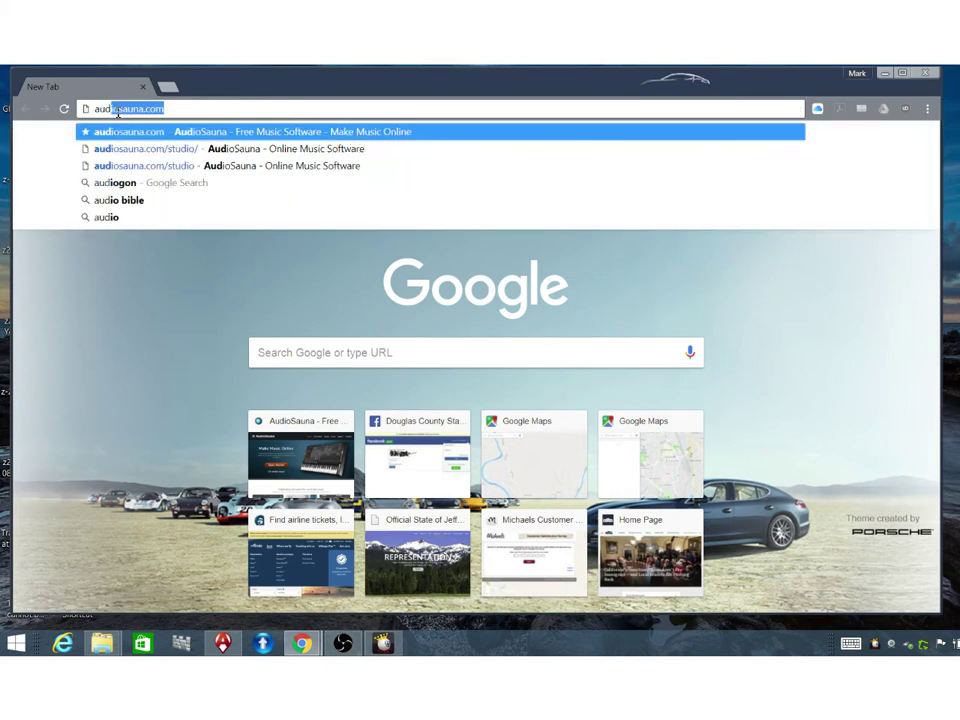
key(Return)
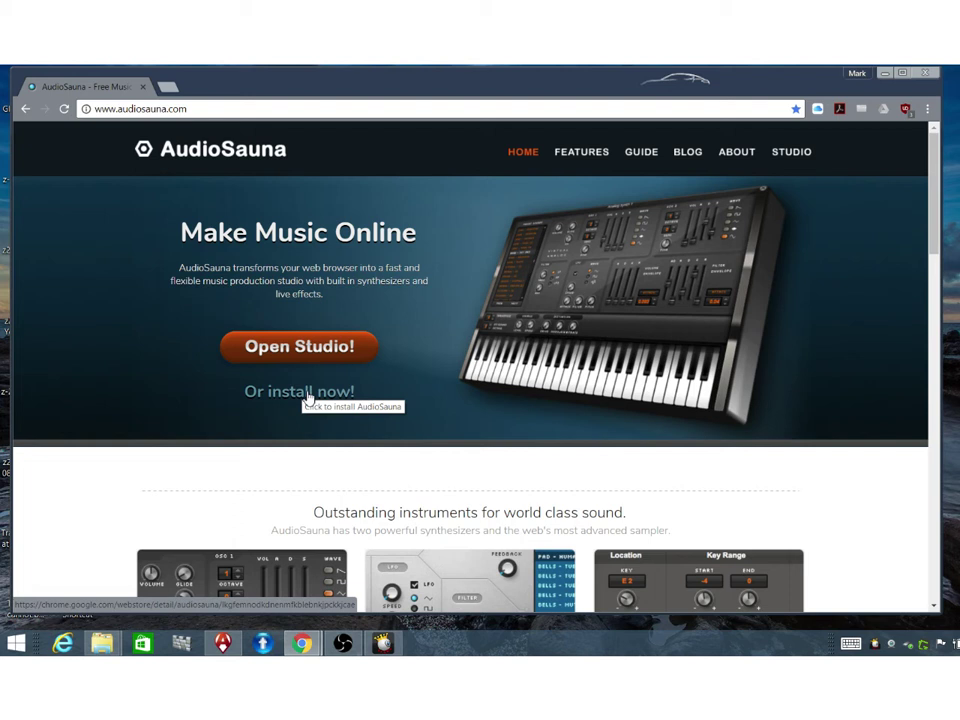
click(320, 347)
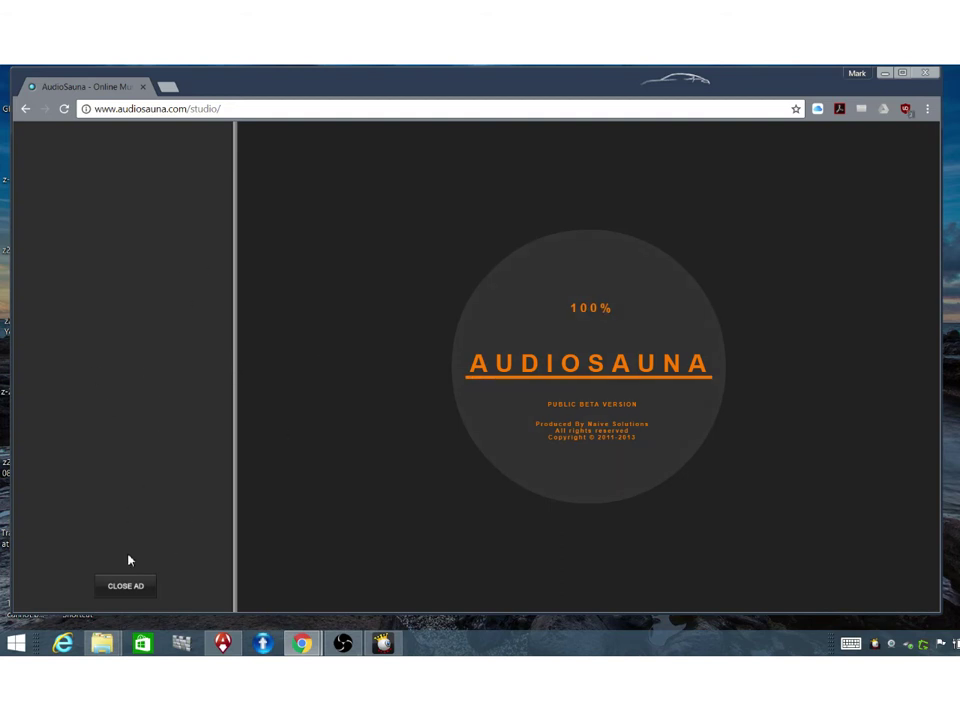
click(131, 592)
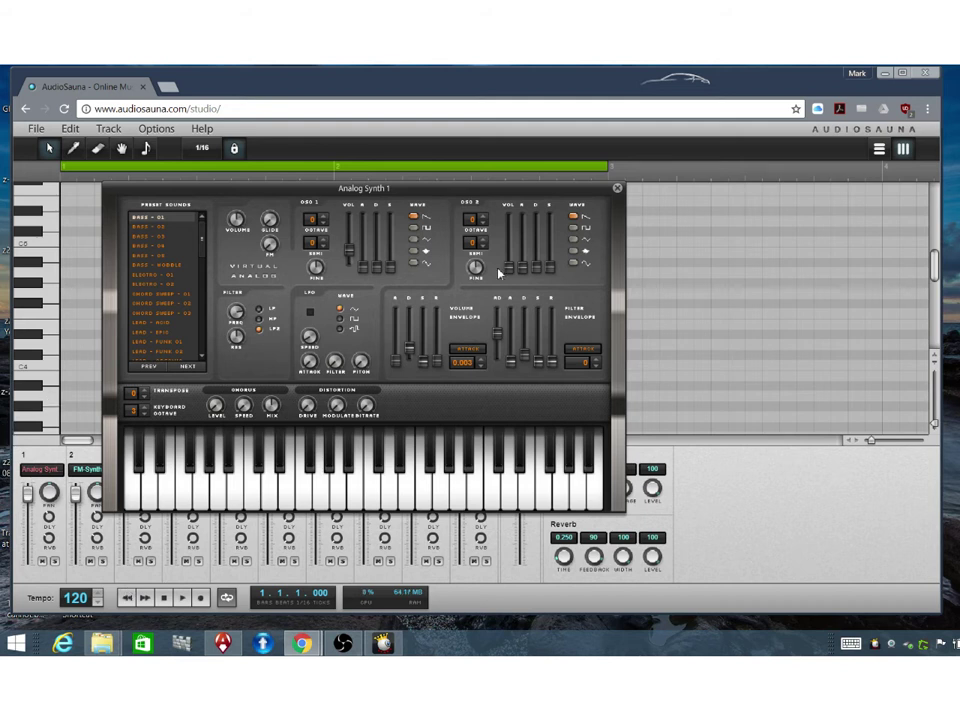
click(617, 190)
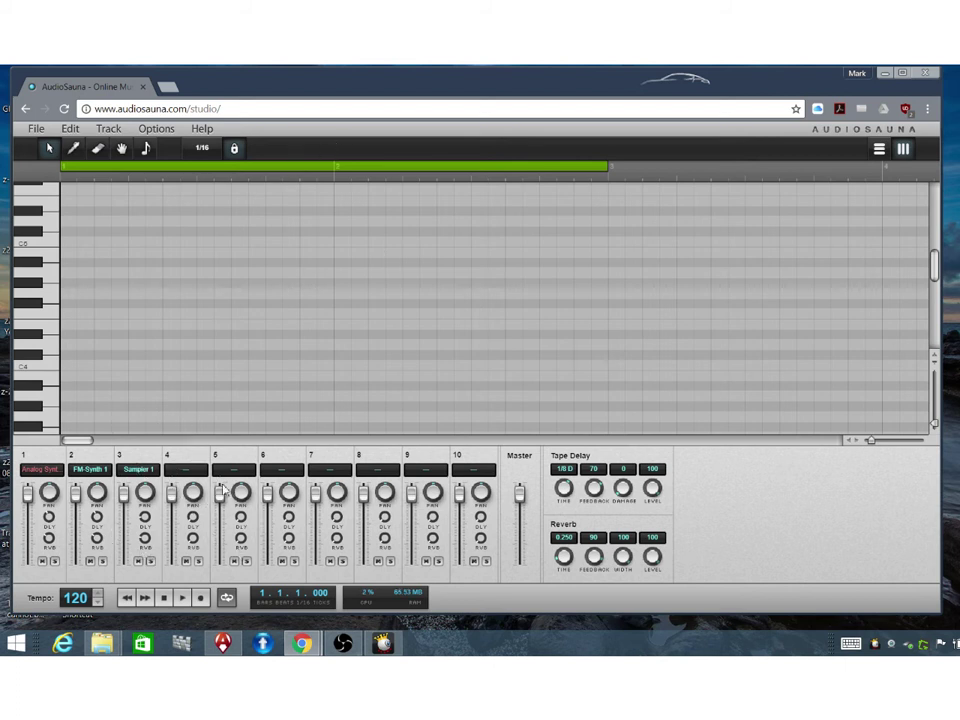
Look at the FM-Synth 1 and Sampler 1 channels, the arrange view, and the piano roll with the mixer hidden and restored
click(87, 470)
click(137, 470)
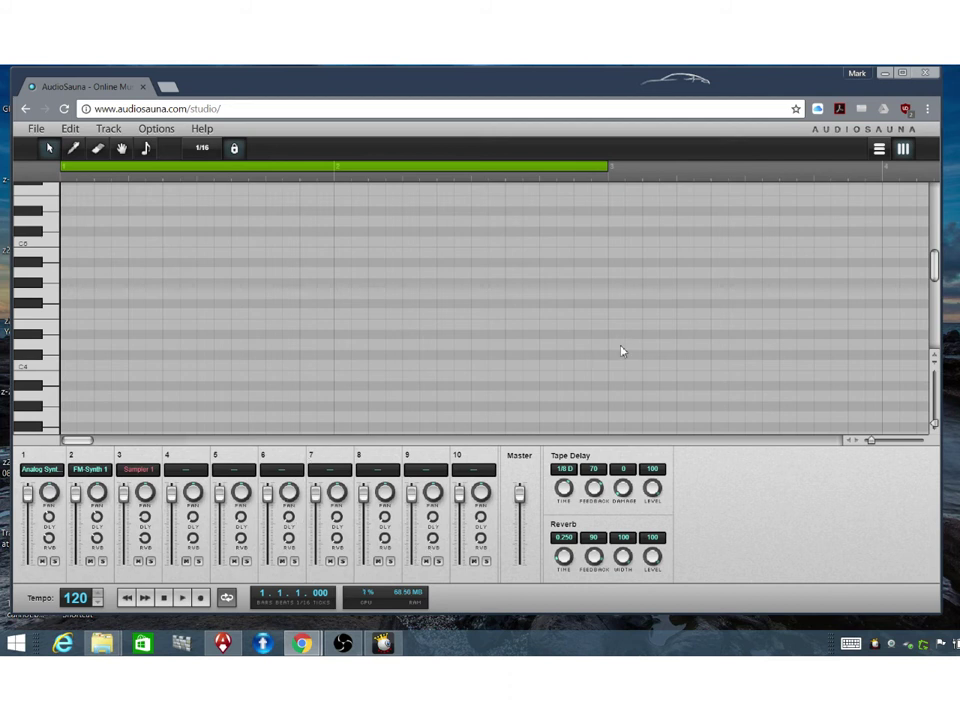
click(879, 150)
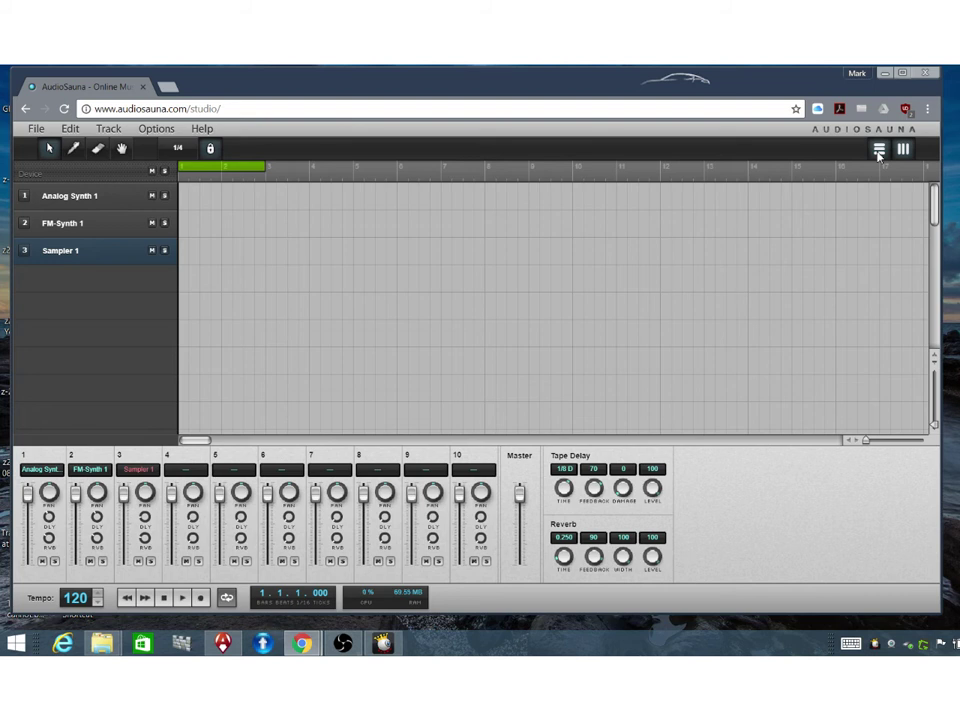
click(879, 150)
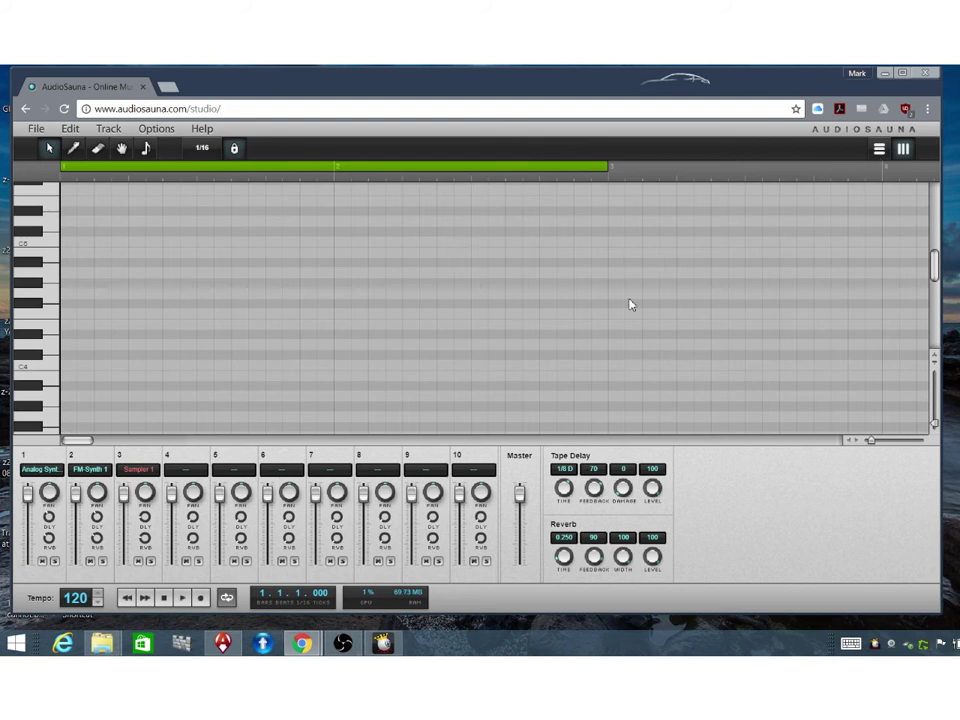
click(904, 156)
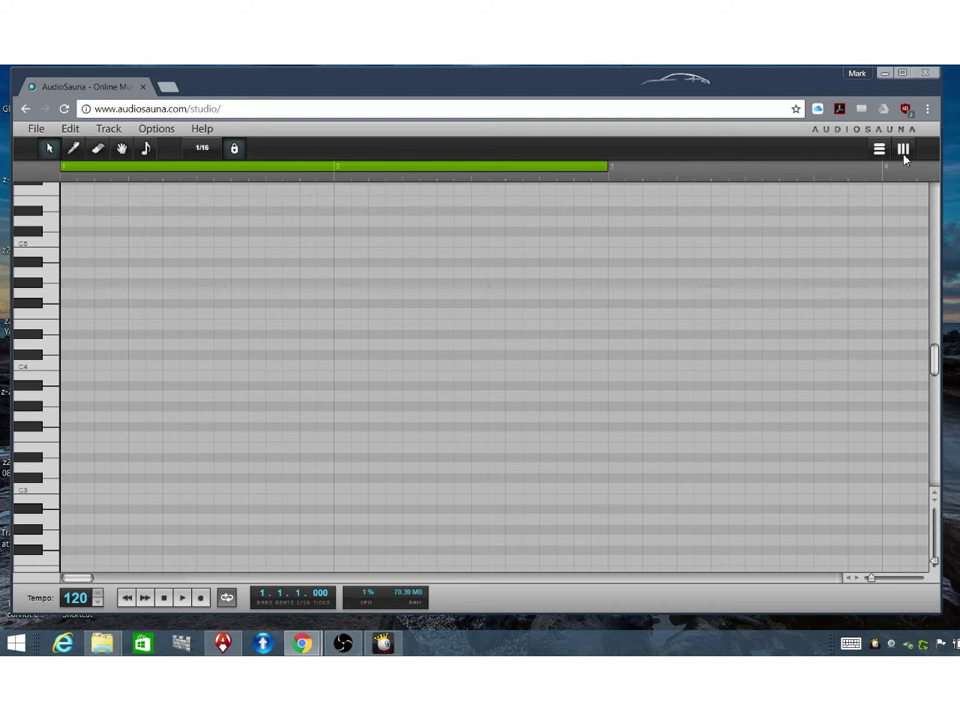
click(903, 150)
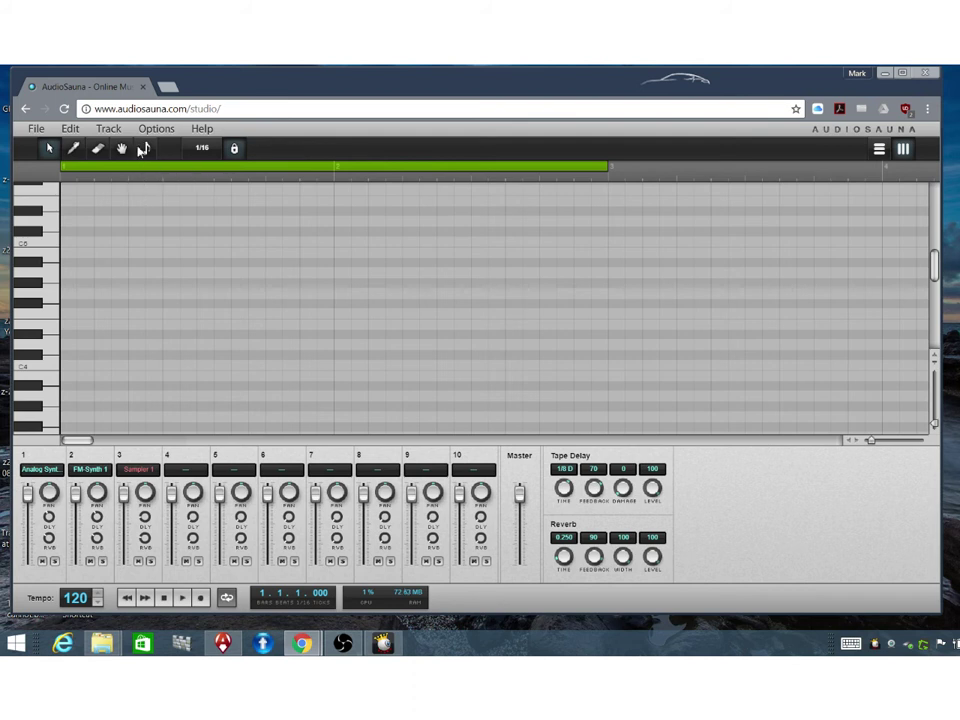
Look over the grid note values, pan the piano roll slightly with the Hand tool, and return to the selection tool
click(202, 150)
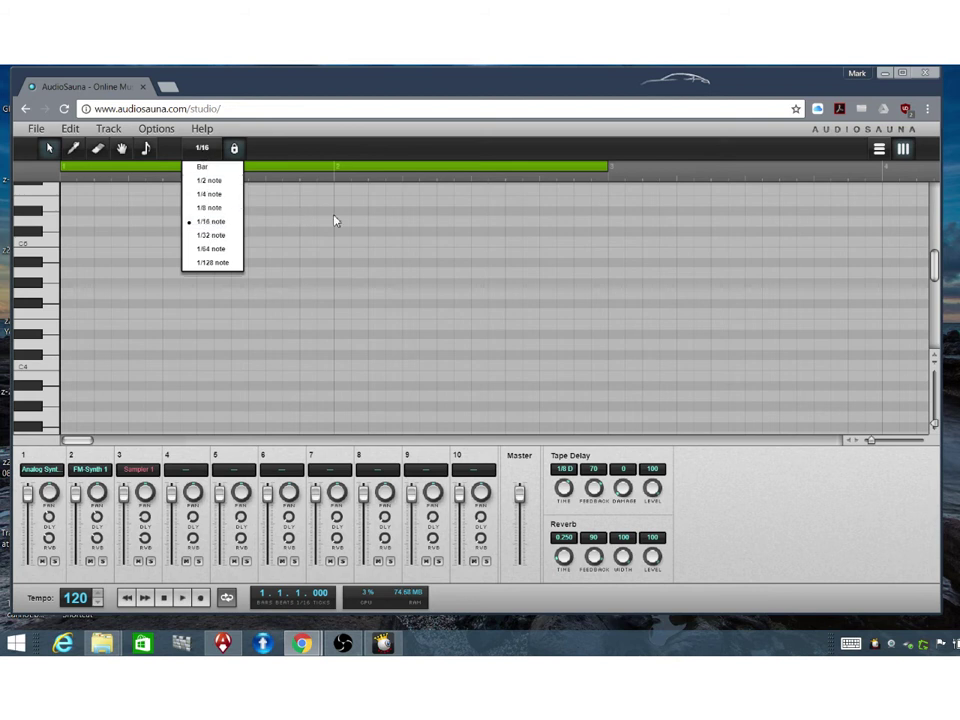
click(390, 253)
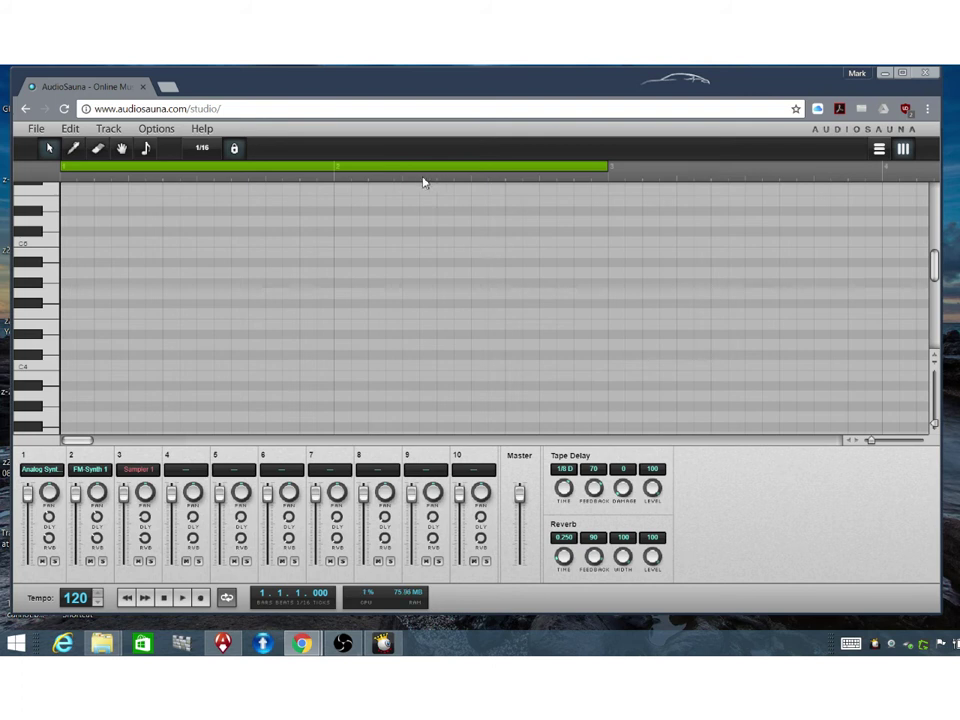
click(122, 150)
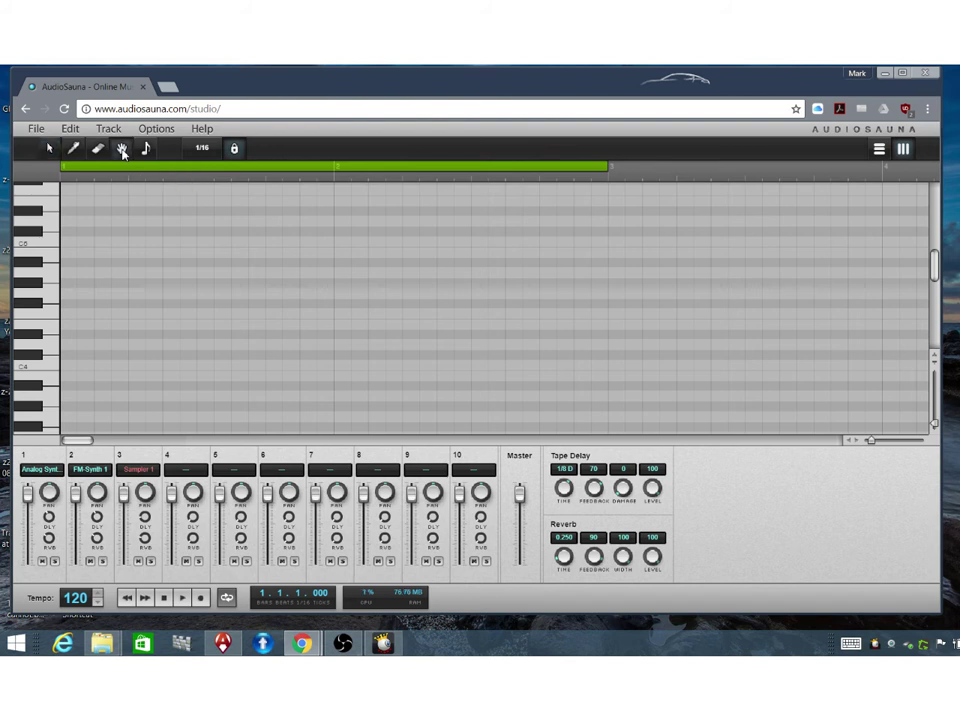
drag(189, 259, 216, 253)
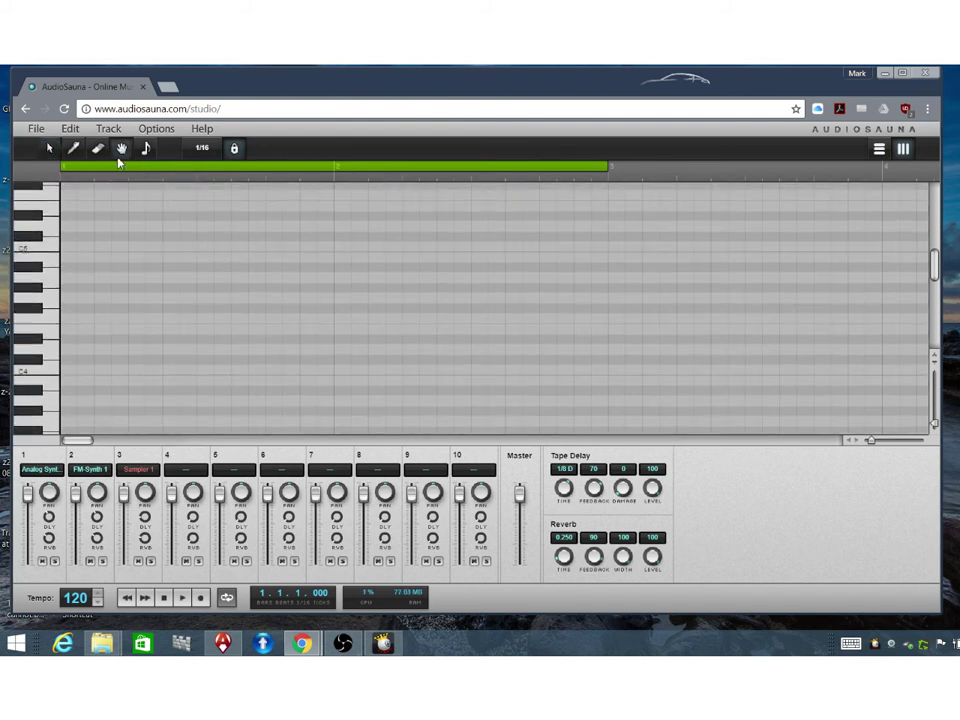
click(46, 150)
Toggle looping off and back on
click(228, 599)
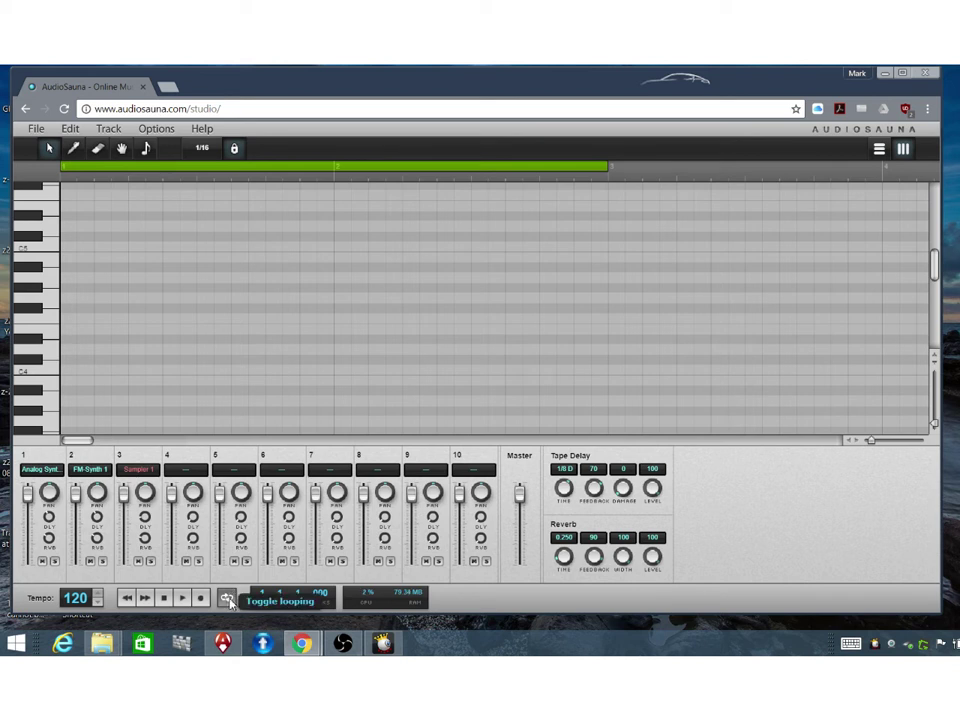
click(228, 599)
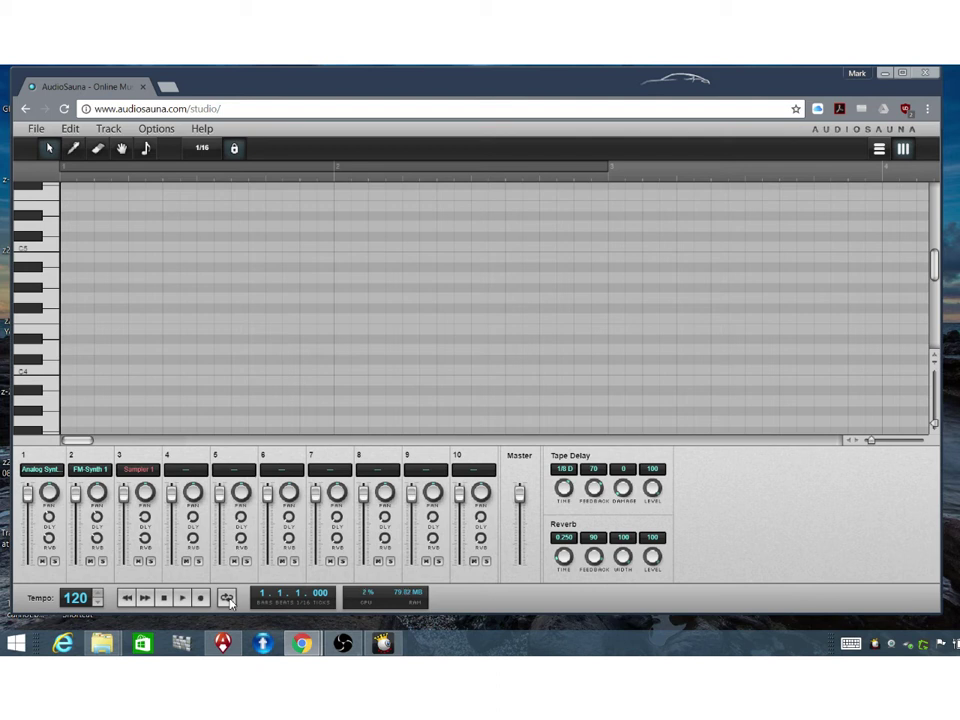
click(228, 598)
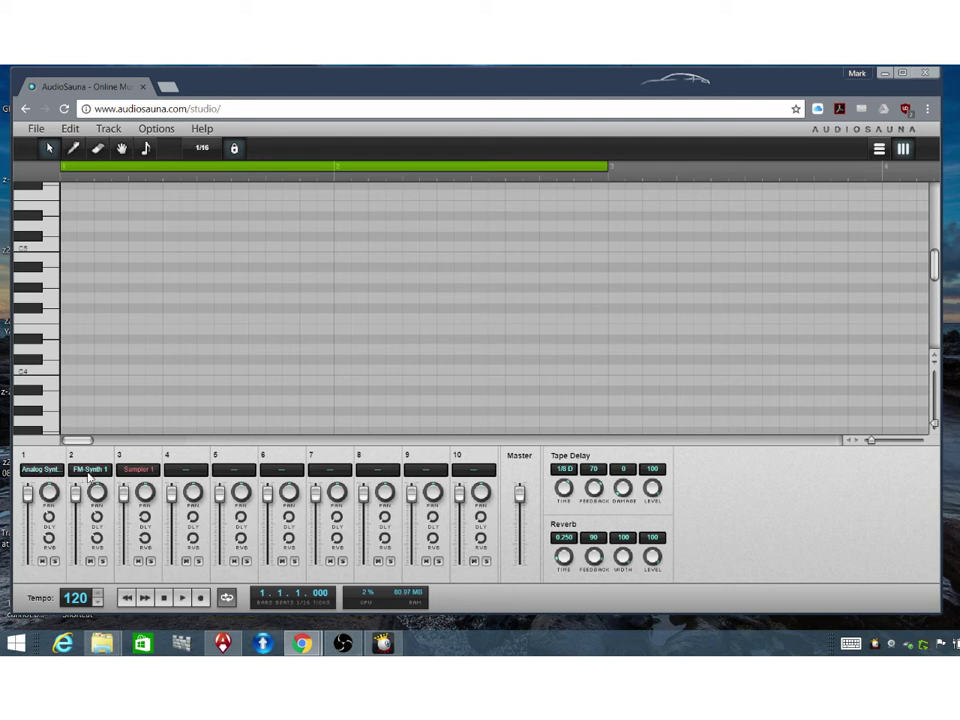
Select the FM-Synth 1 track, show its device window, and audition the Bass - 01 preset across the on-screen keyboard
click(88, 472)
click(154, 130)
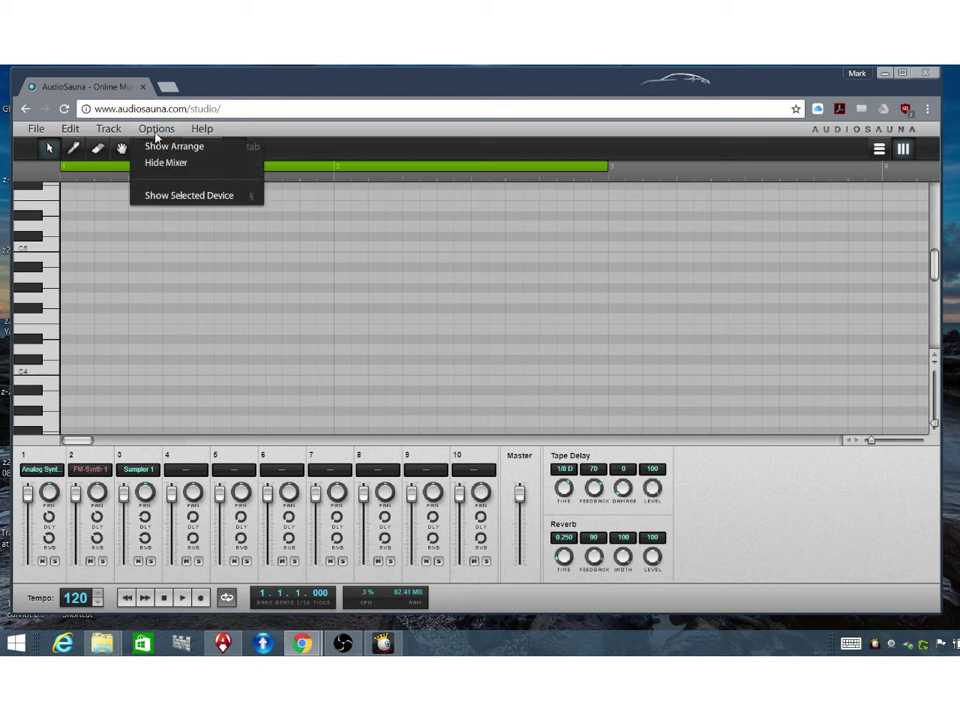
click(167, 197)
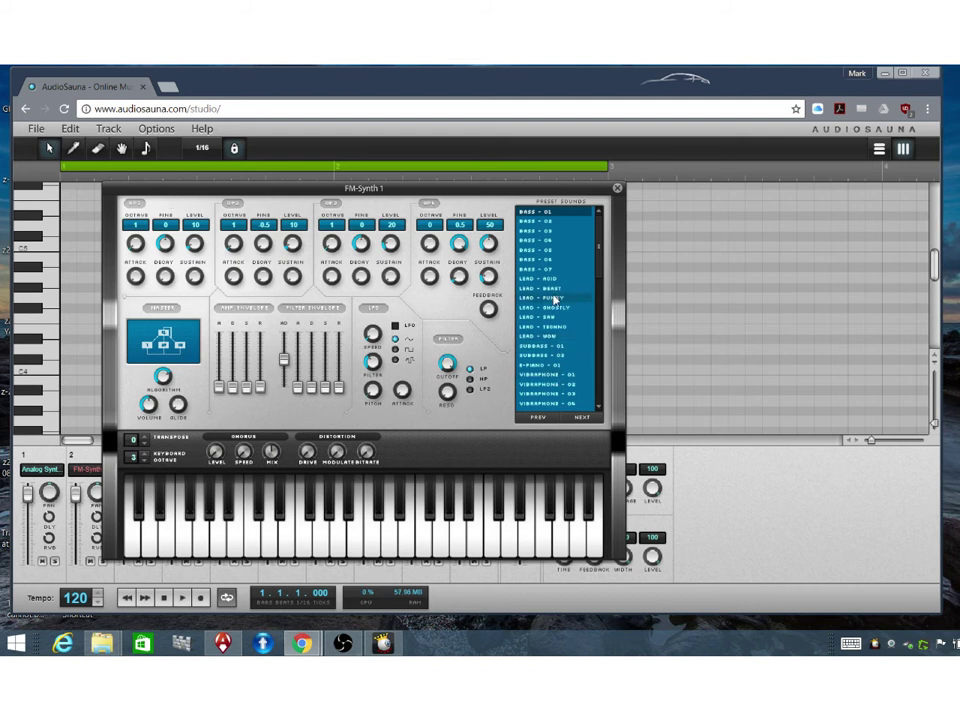
drag(187, 548, 477, 549)
Set the FM-Synth 1 preset to Pad - Human and play it across the keyboard
drag(598, 250, 594, 323)
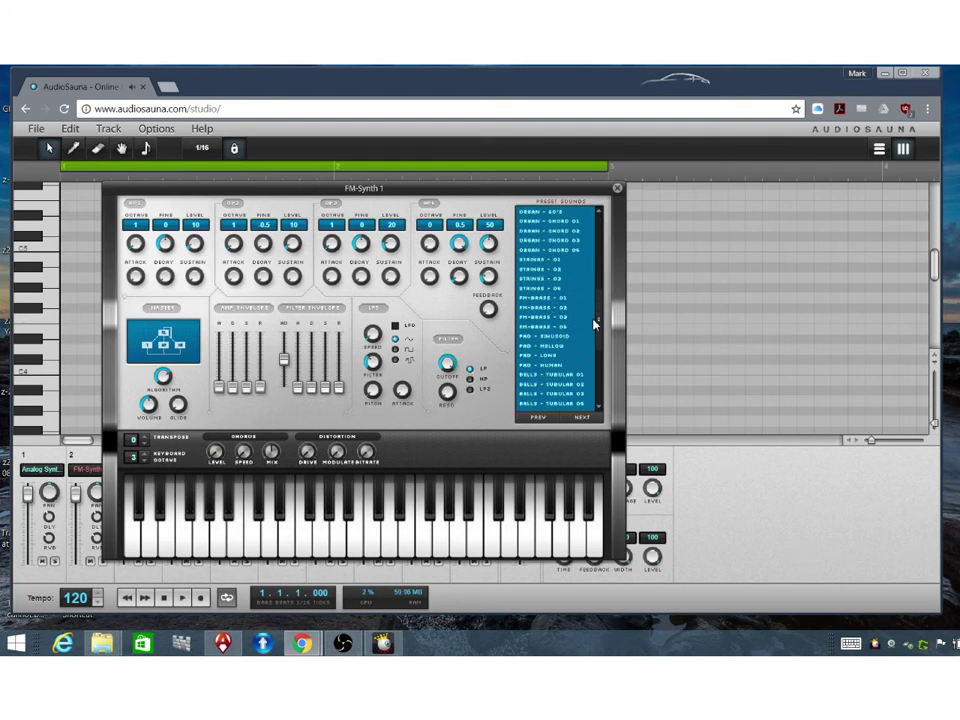
click(553, 368)
drag(213, 540, 520, 553)
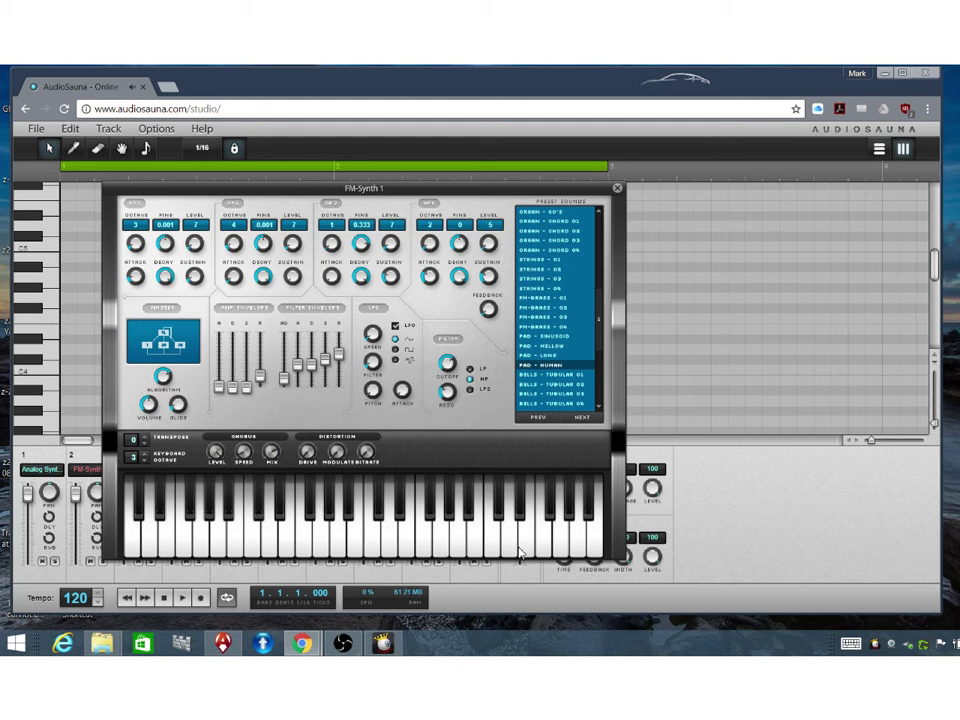
Try the Bells - Tubular 01 preset by playing a range of notes on the keyboard
click(541, 375)
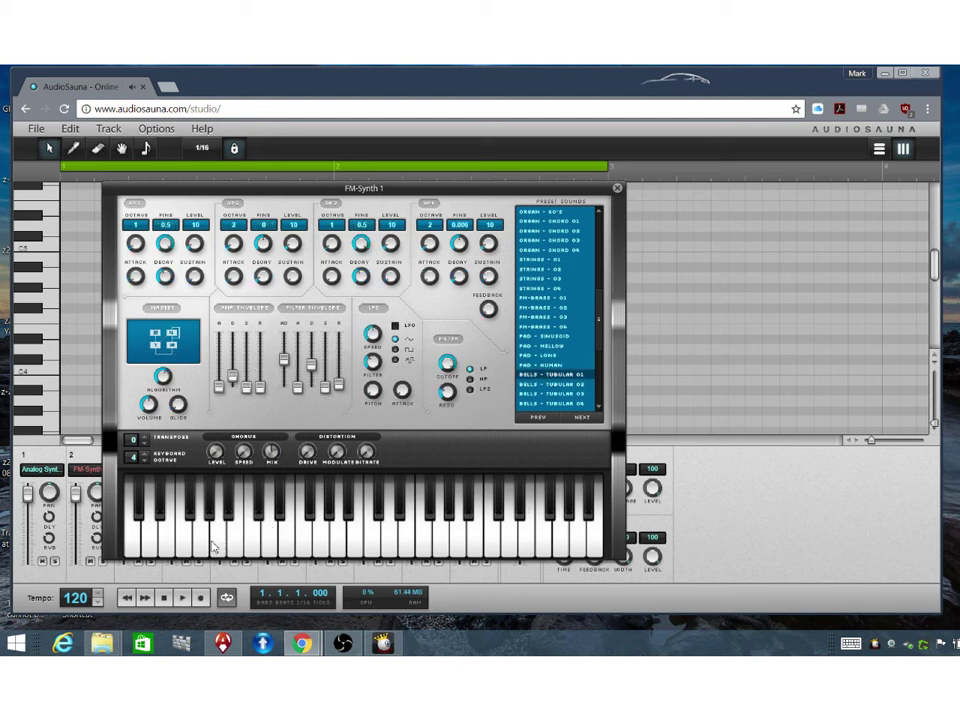
click(257, 540)
drag(264, 540, 430, 536)
Switch the FM-Synth 1 preset back to Pad - Human and close the synth window
click(543, 366)
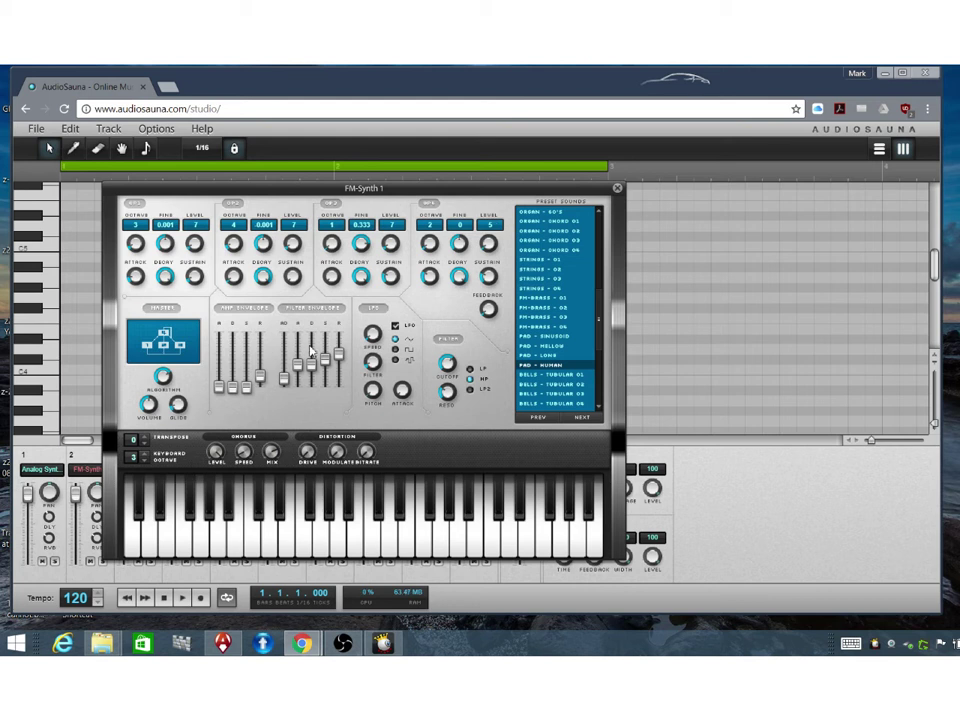
click(618, 190)
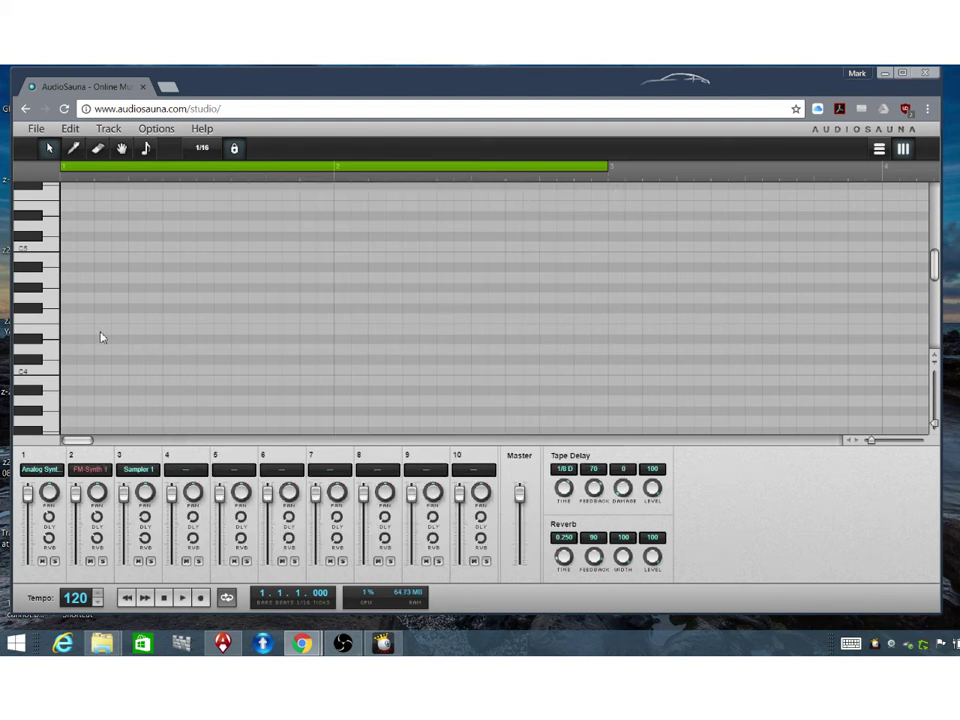
Play a piano roll key, reopen the FM-Synth 1 device to sound its black keys, and close it again
click(53, 336)
click(157, 128)
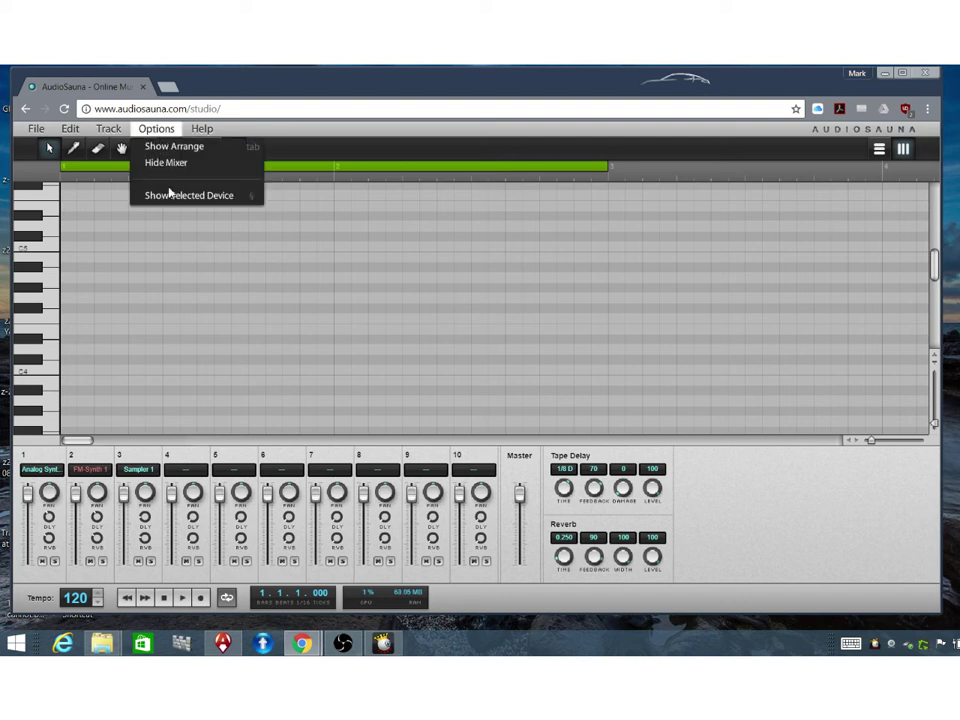
click(190, 197)
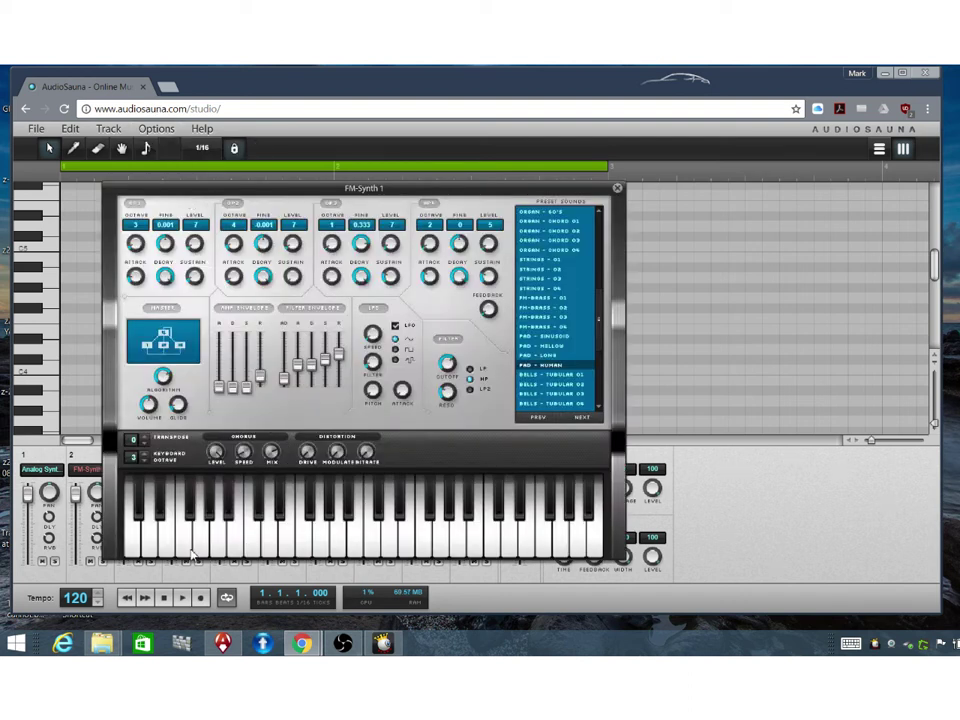
drag(215, 505, 382, 505)
click(618, 190)
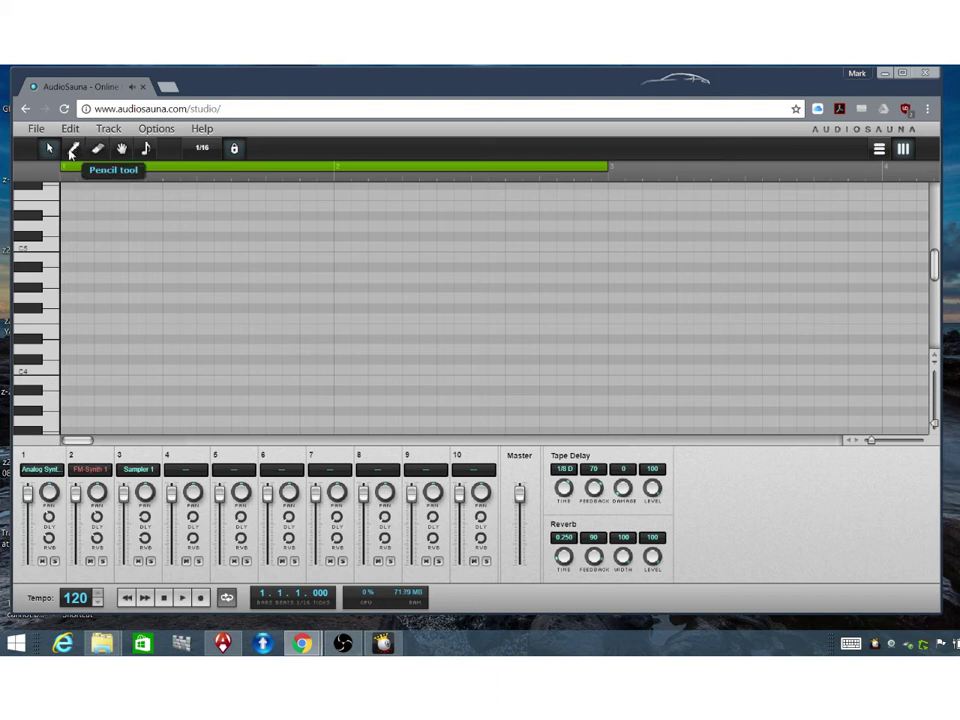
Draw a note in the A3 row at the start of bar 1 with the Pencil tool, play it, and lengthen it to about five sixteenths
click(74, 151)
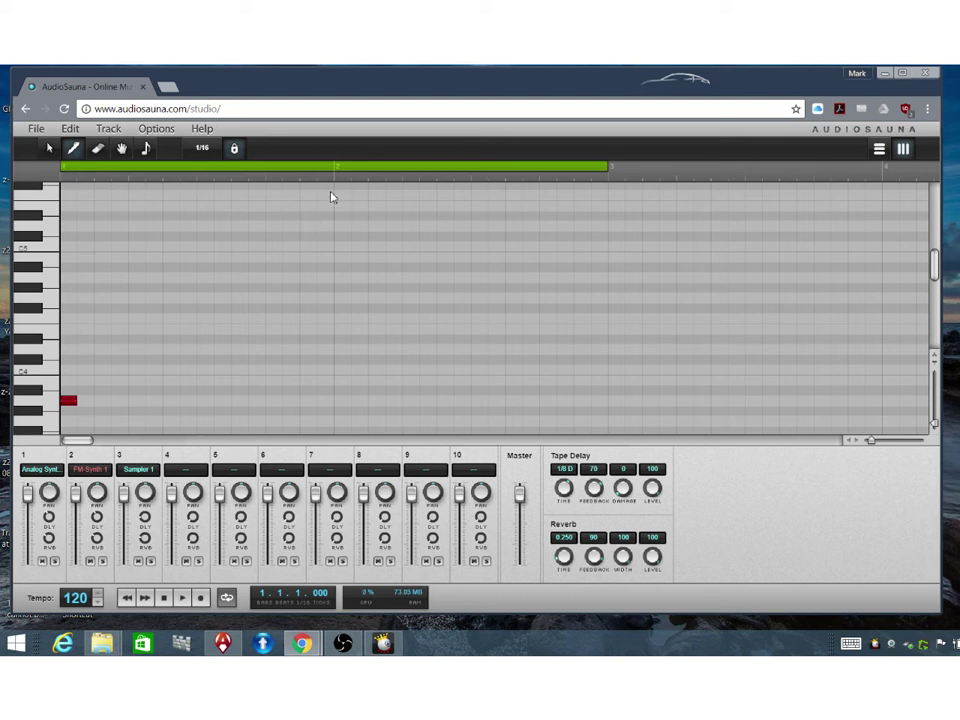
click(186, 599)
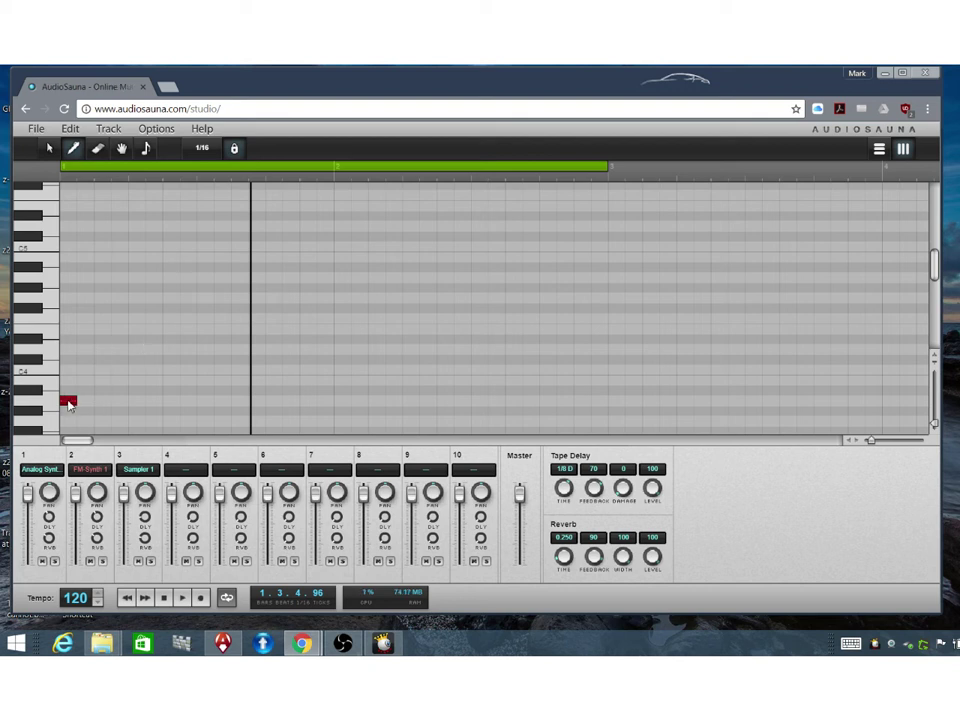
drag(74, 401, 147, 401)
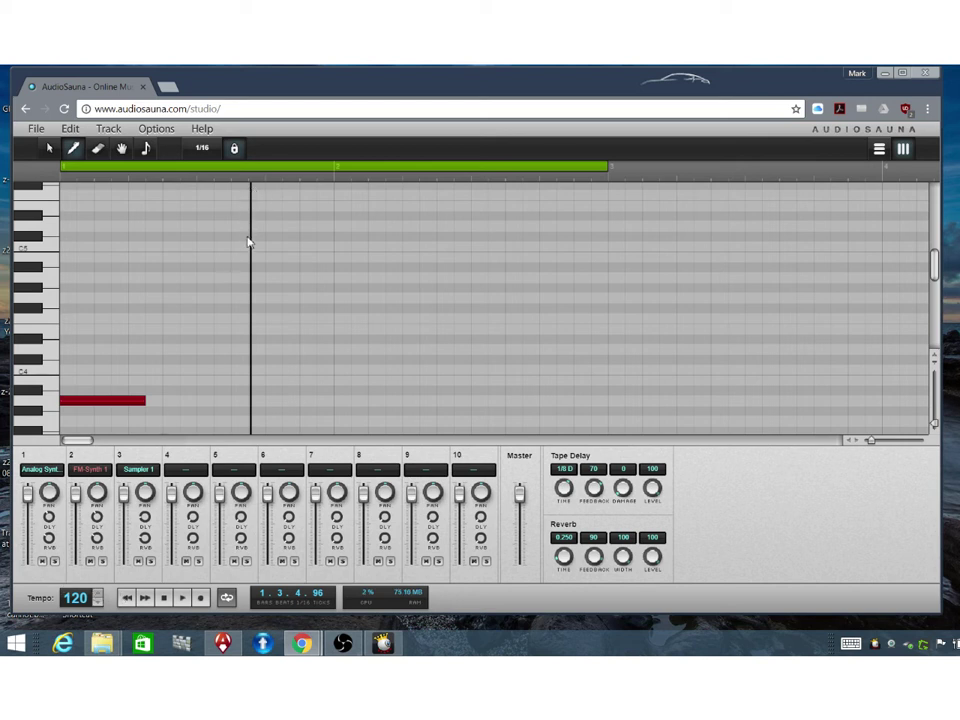
Rewind to the start of the track, play back the lengthened note, and stop playback
click(125, 599)
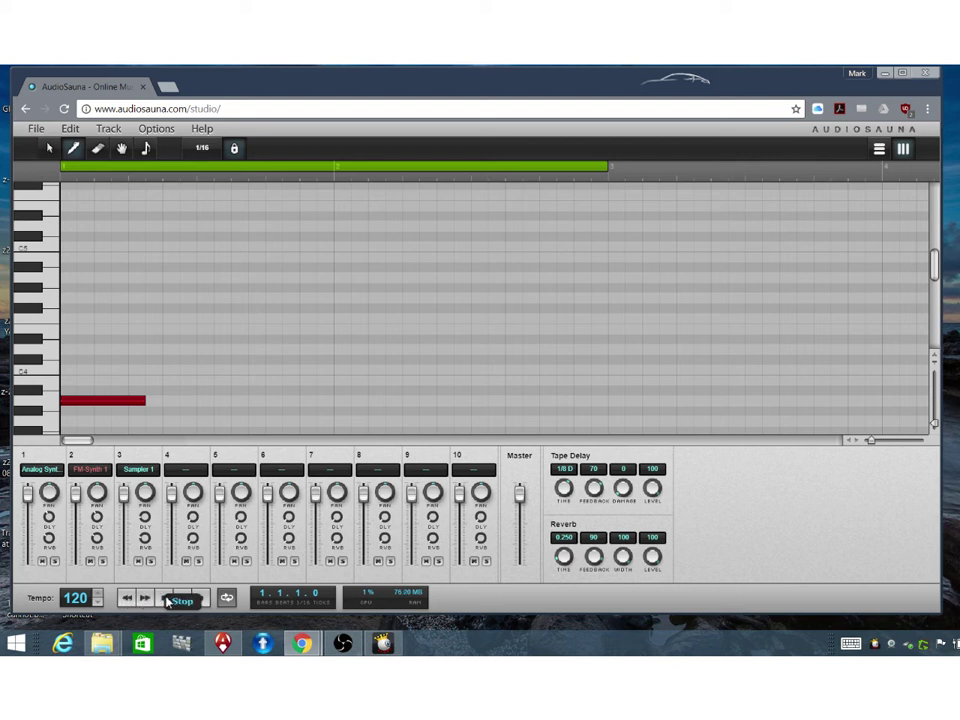
click(182, 598)
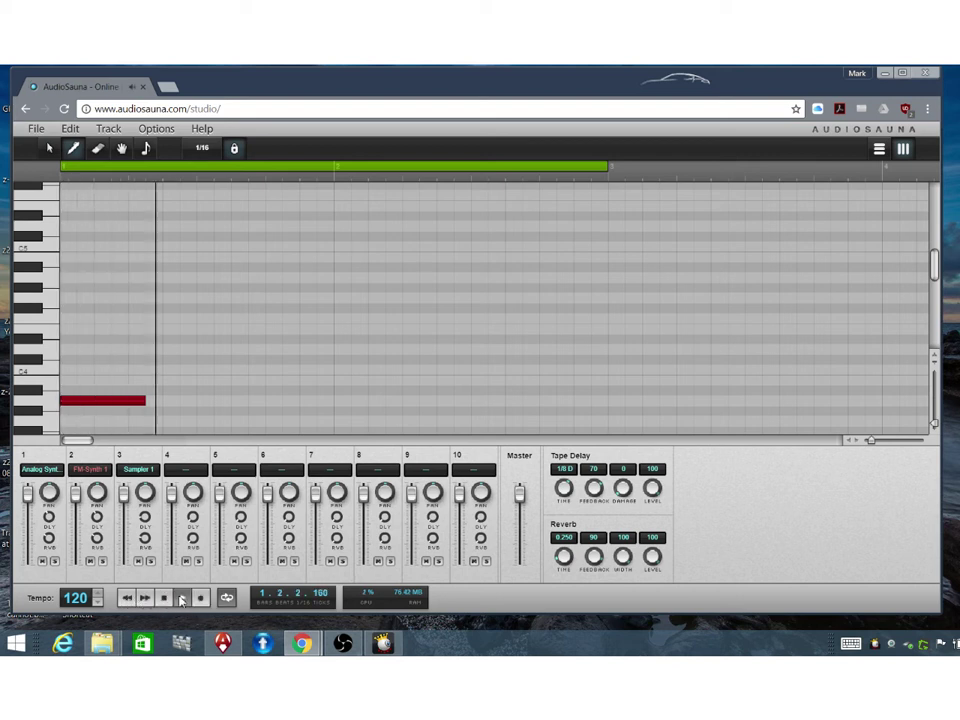
click(166, 598)
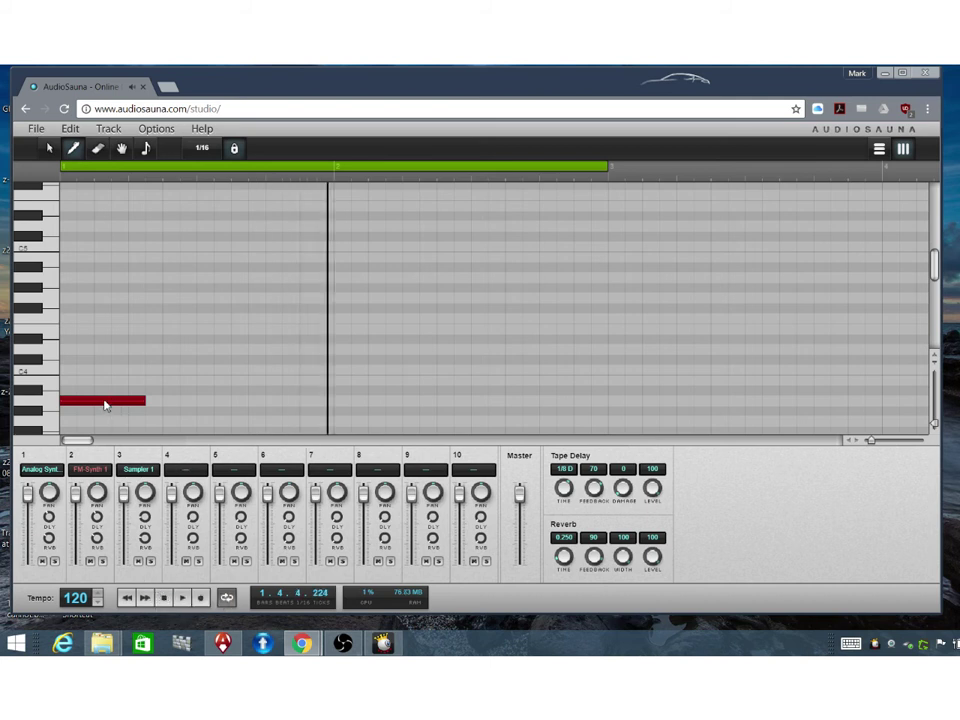
Record three short notes live from the start of bar 2 in the B3, D#4 and G3 rows, and stop recording
click(200, 598)
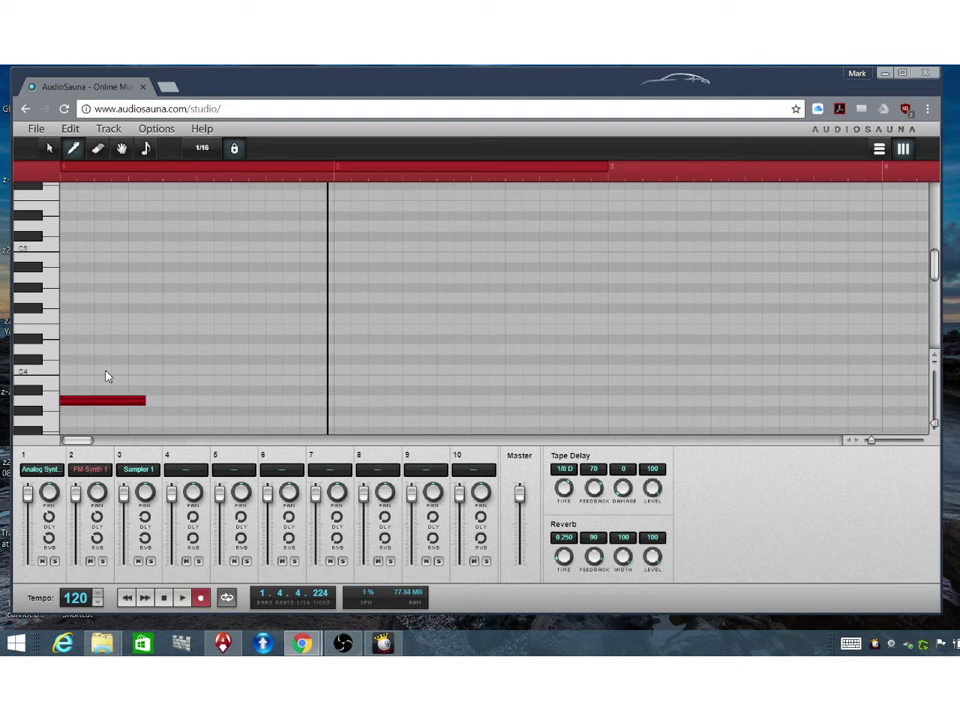
key(space)
key(d)
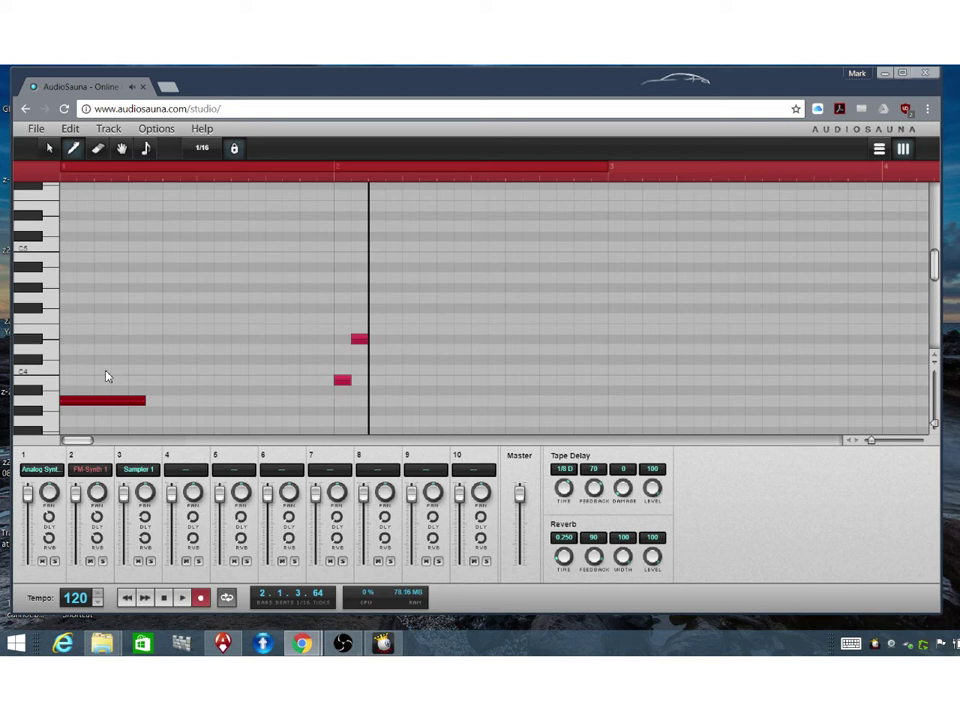
key(b)
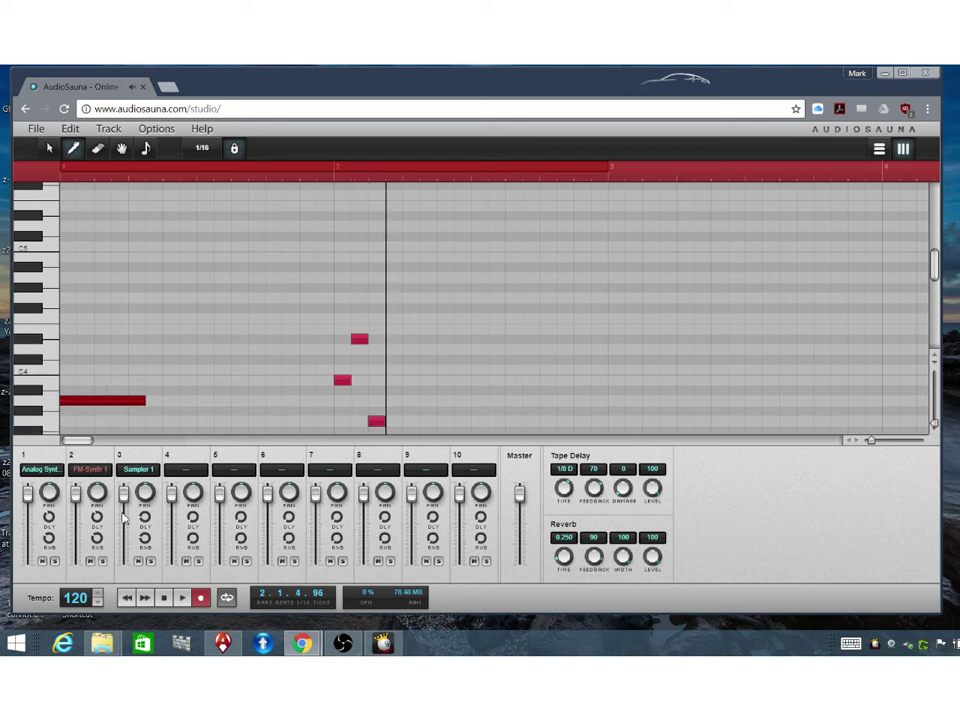
click(163, 600)
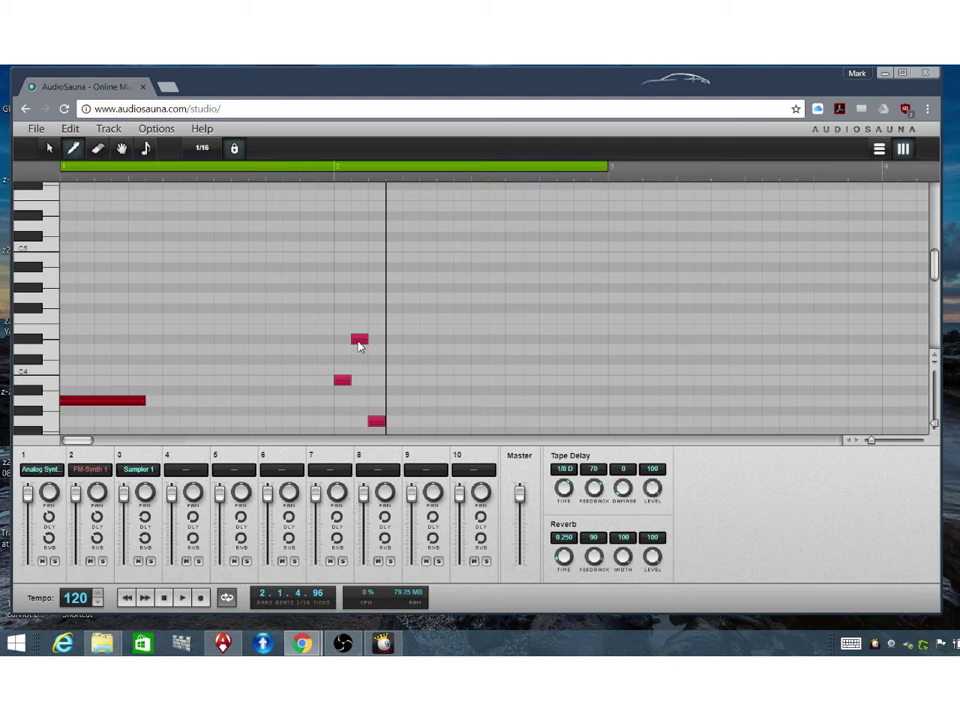
Place three staggered notes about seven sixteenths long in bar 1's C#4, D#4 and F#4 rows, moving the recorded D#4 note to F#4
click(240, 338)
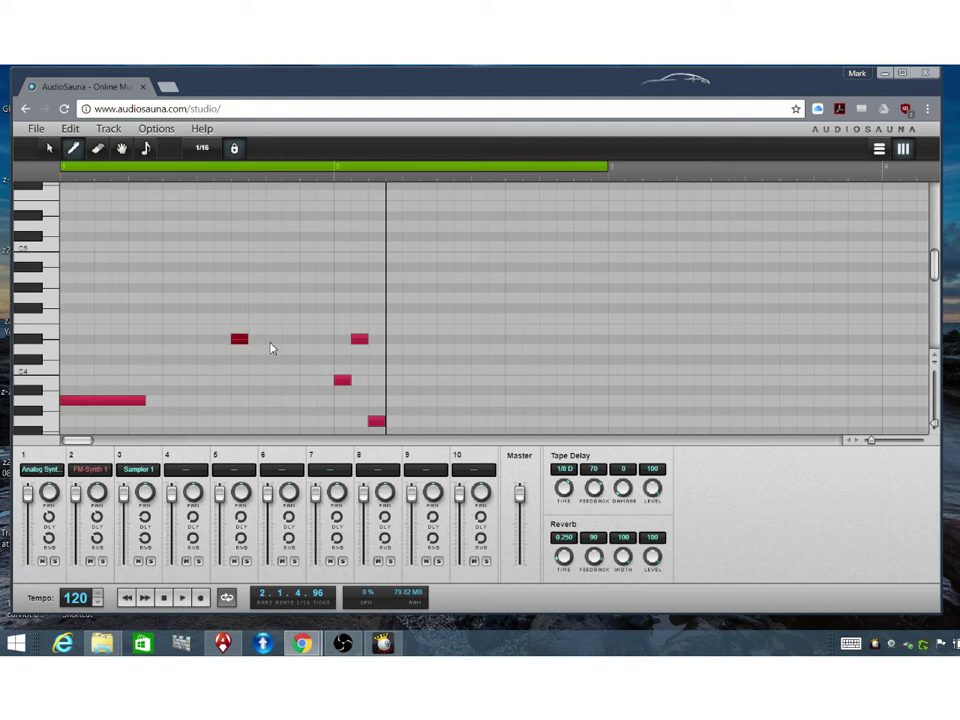
click(272, 340)
mouse_move(236, 341)
mouse_down()
mouse_move(227, 364)
mouse_move(163, 375)
mouse_move(112, 369)
mouse_move(230, 360)
mouse_move(207, 340)
mouse_move(136, 340)
mouse_move(249, 339)
mouse_up()
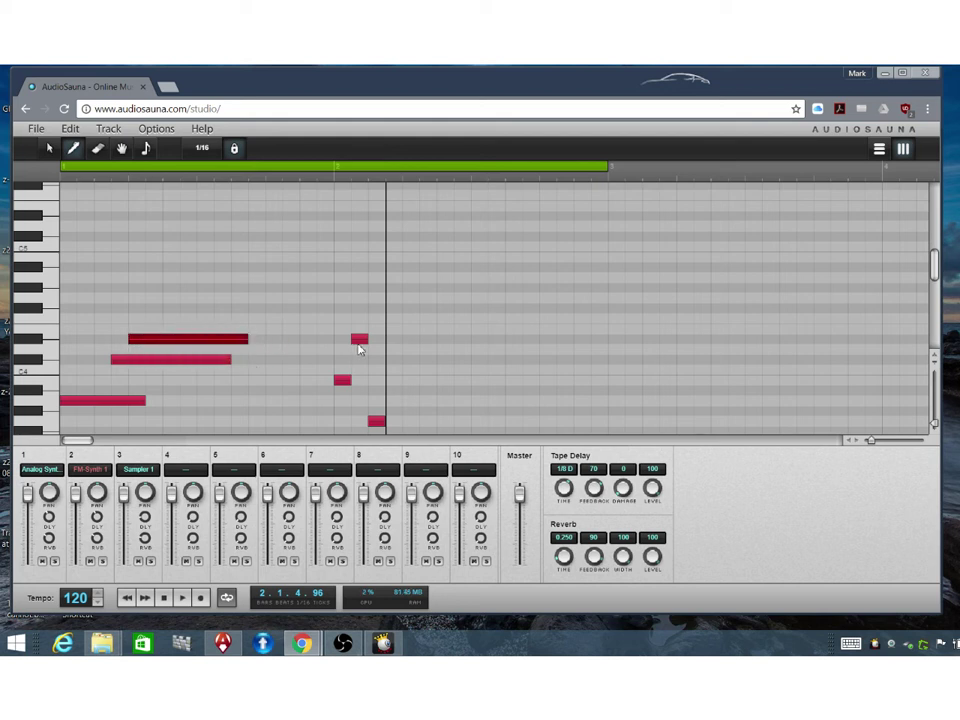
drag(360, 341, 266, 318)
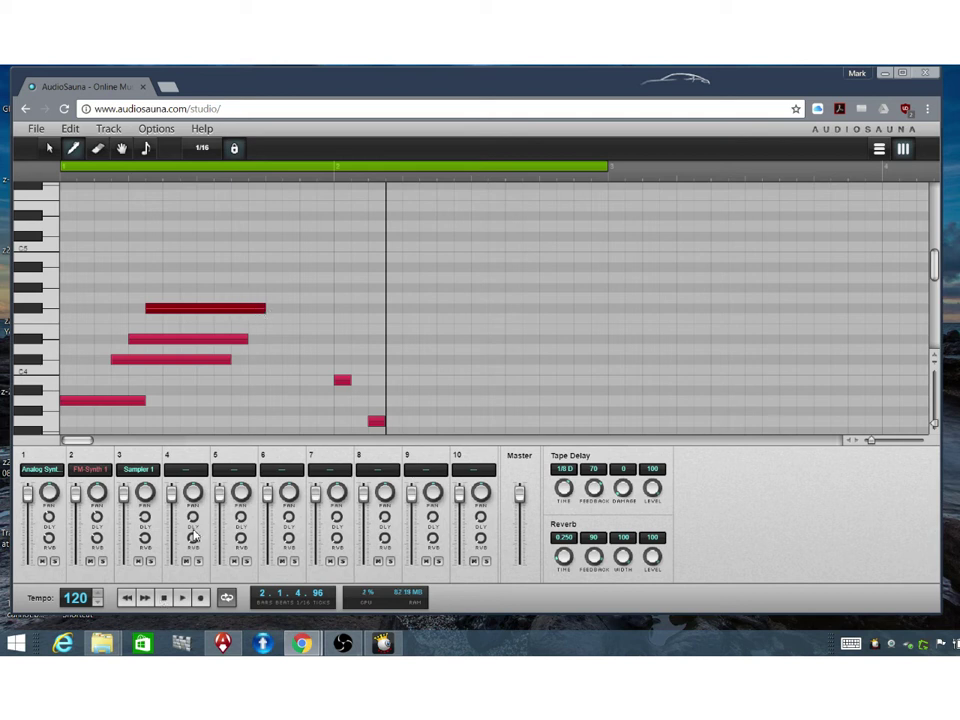
Rewind to the start, play back the drawn and recorded notes, and stop playback
click(130, 598)
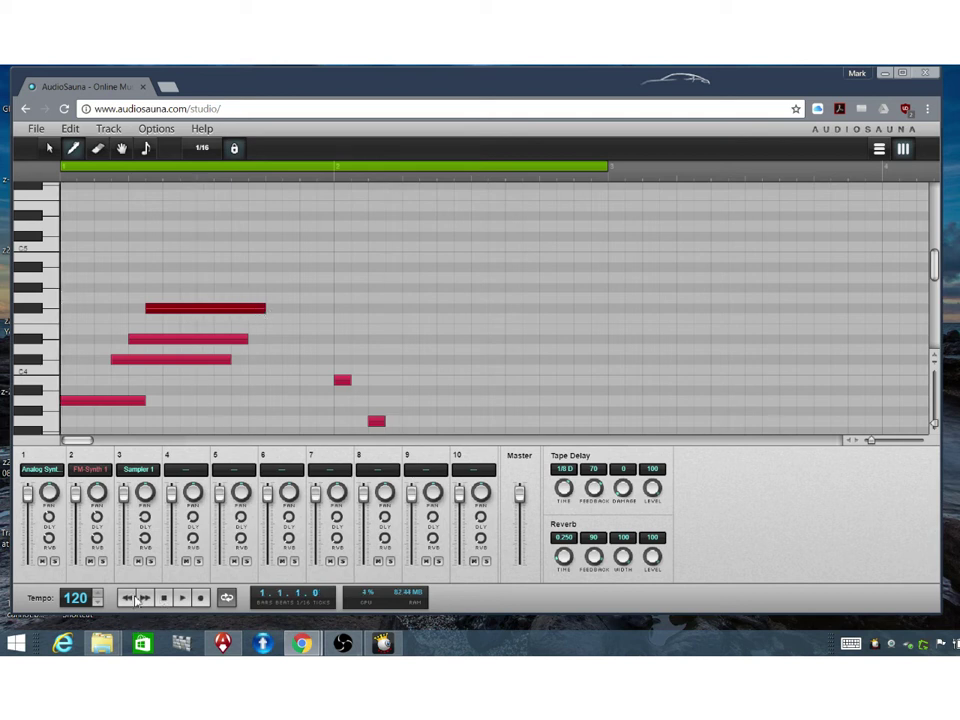
click(178, 600)
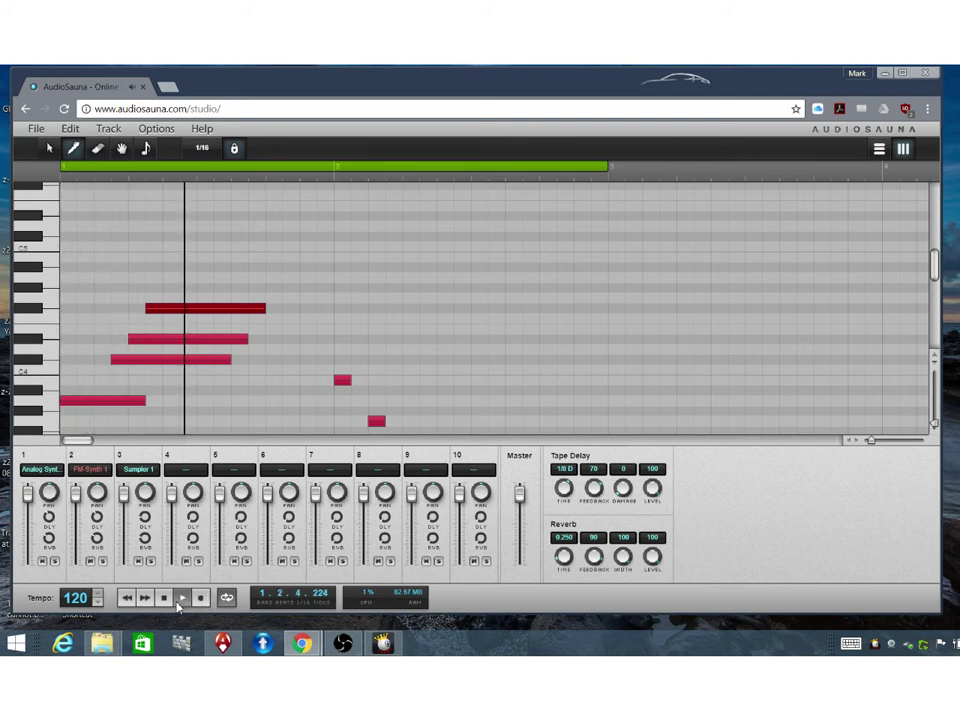
key(space)
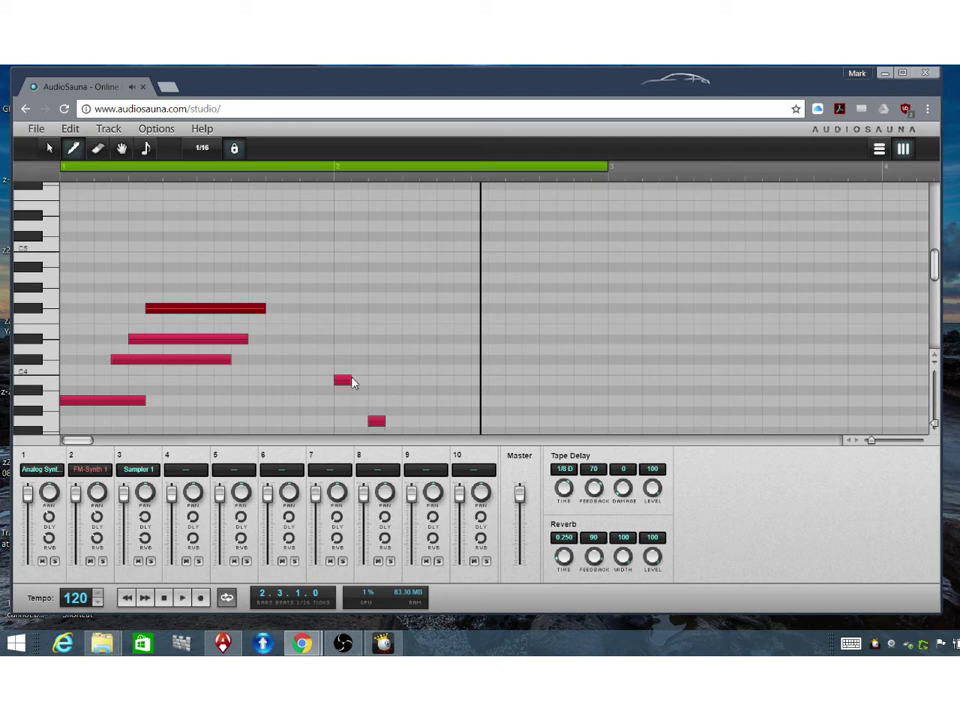
Lengthen bar 2's B3 note to about six sixteenths, and move the G3 note to A3, lengthening it to about seven sixteenths
drag(343, 382, 431, 394)
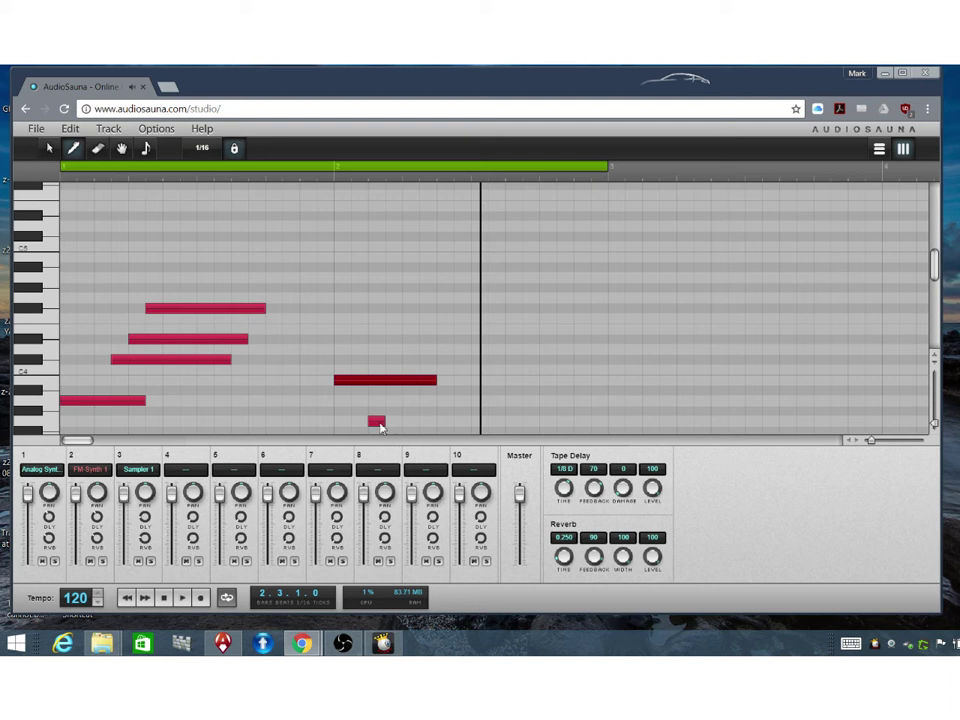
drag(376, 421, 452, 414)
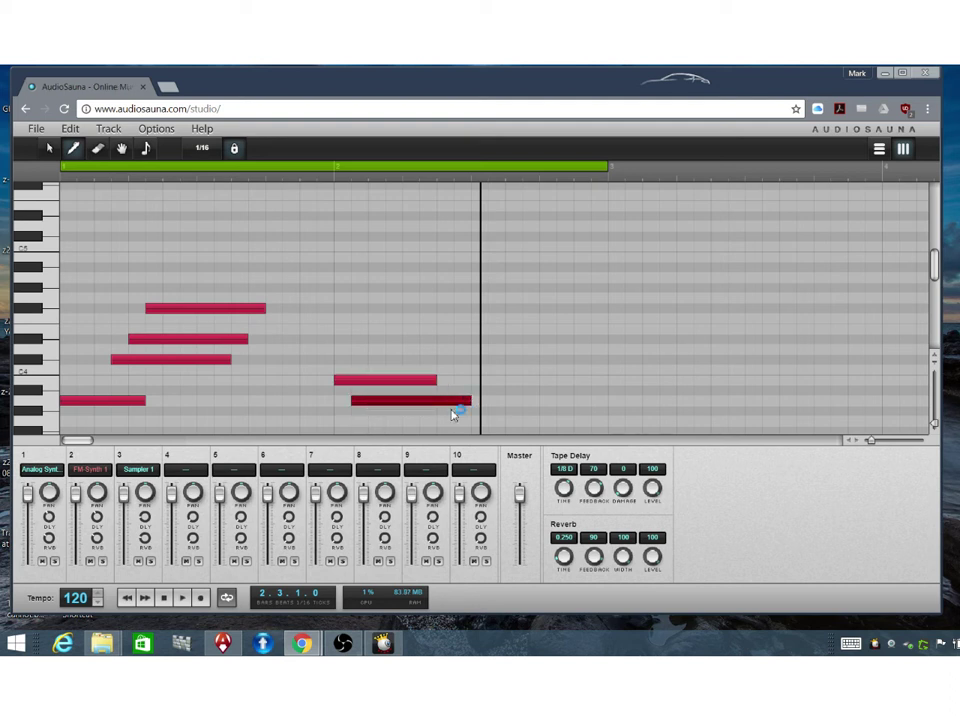
Draw short notes in the G3 and G4 rows of bar 2 and remove both with the Eraser tool
click(376, 423)
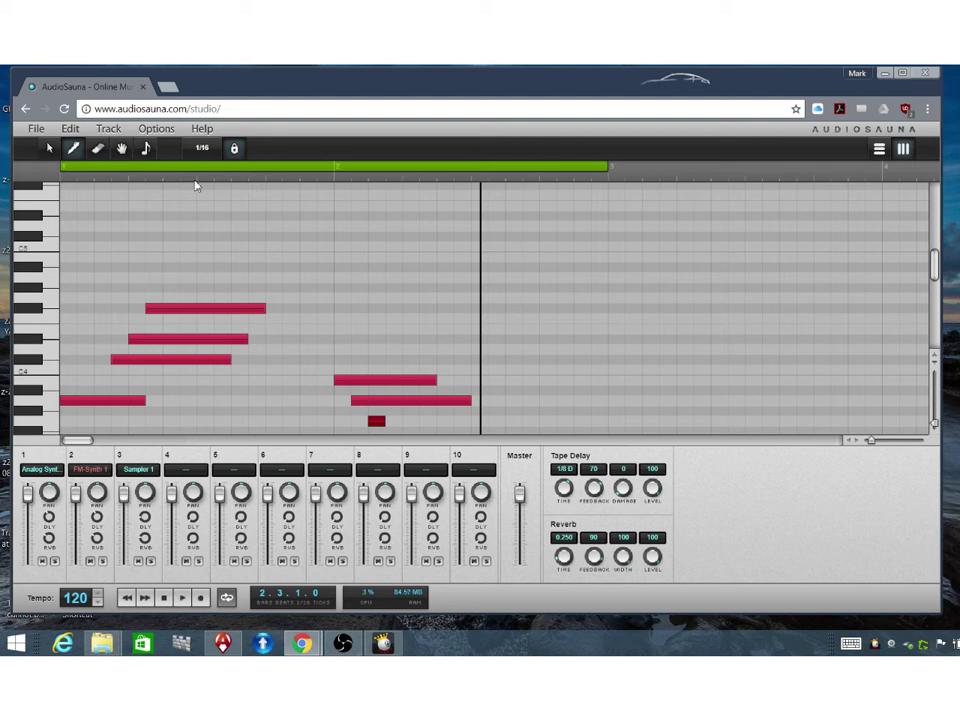
click(376, 299)
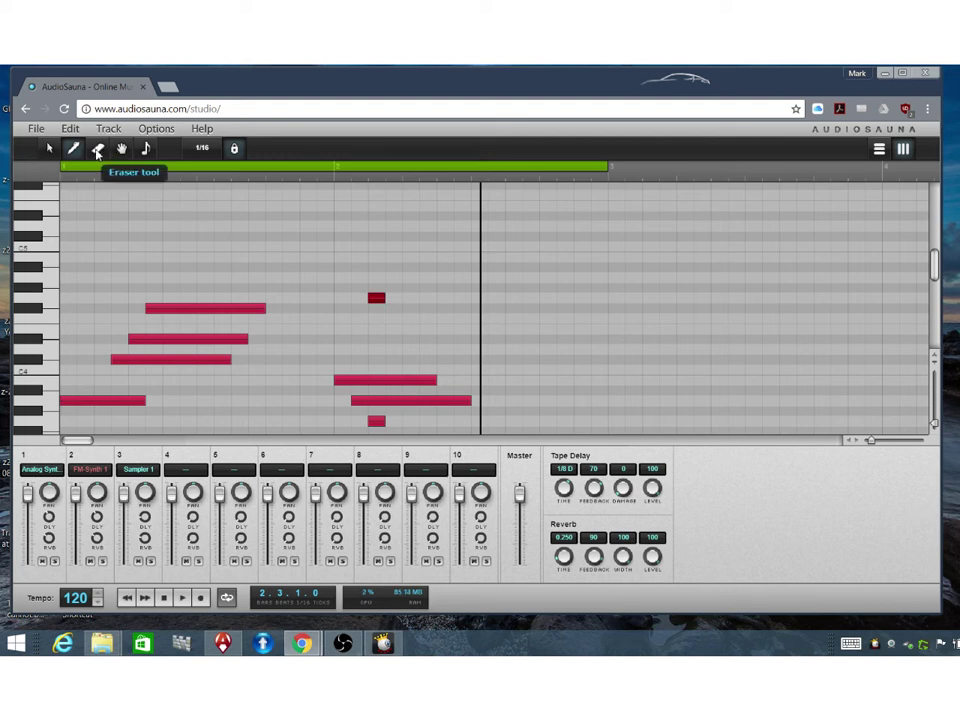
click(97, 150)
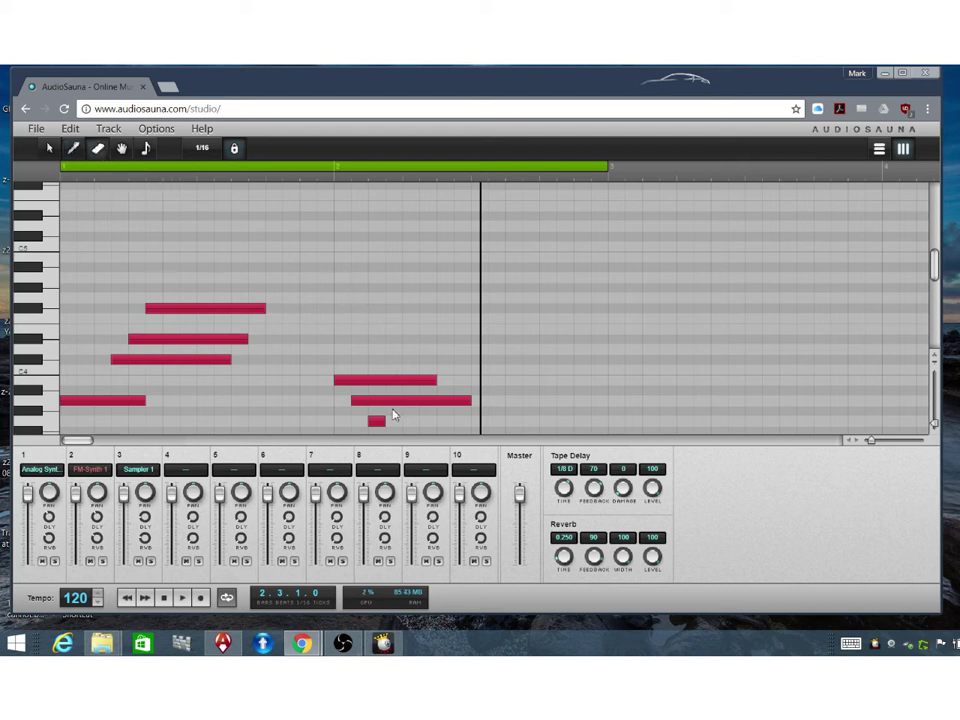
Duplicate the A3 note in bar 2 and move the copy to the G3 row, starting on the bar's third sixteenth
click(48, 149)
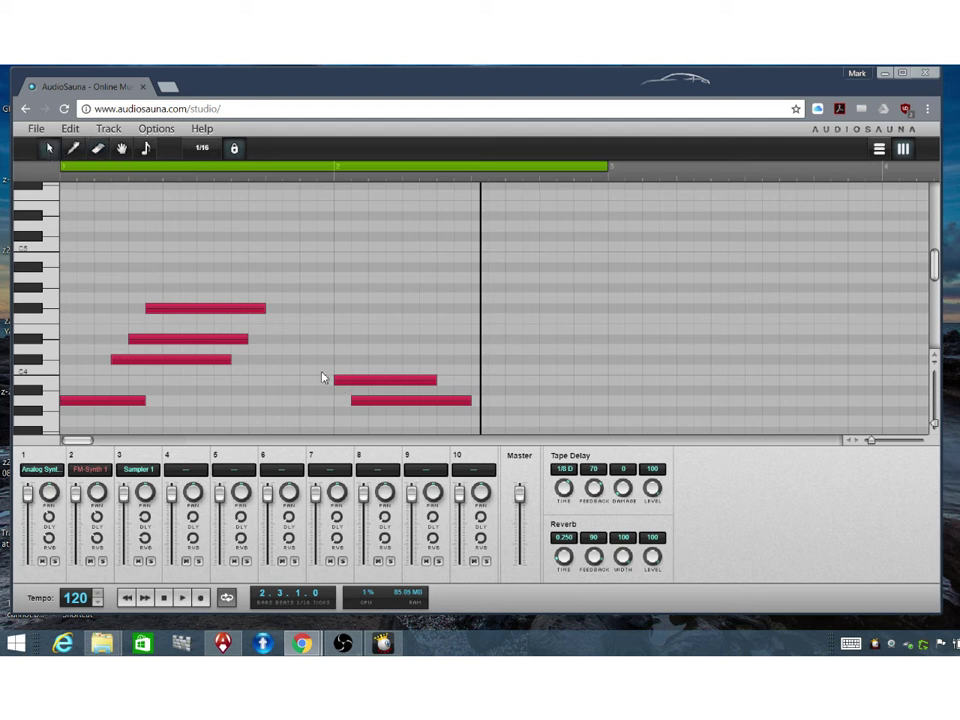
click(369, 403)
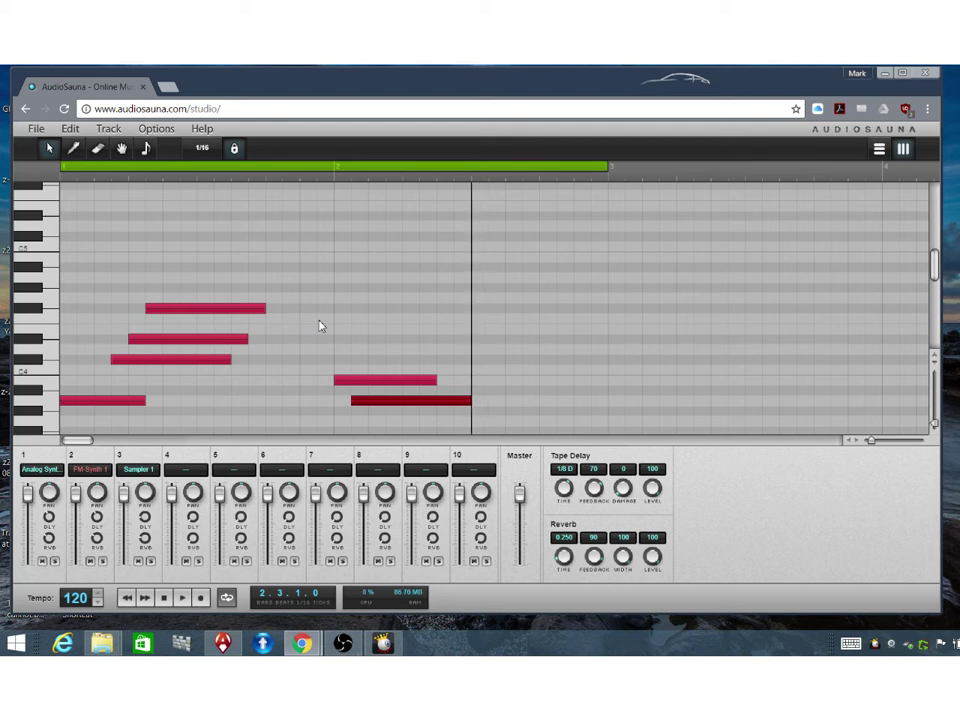
key(ctrl+d)
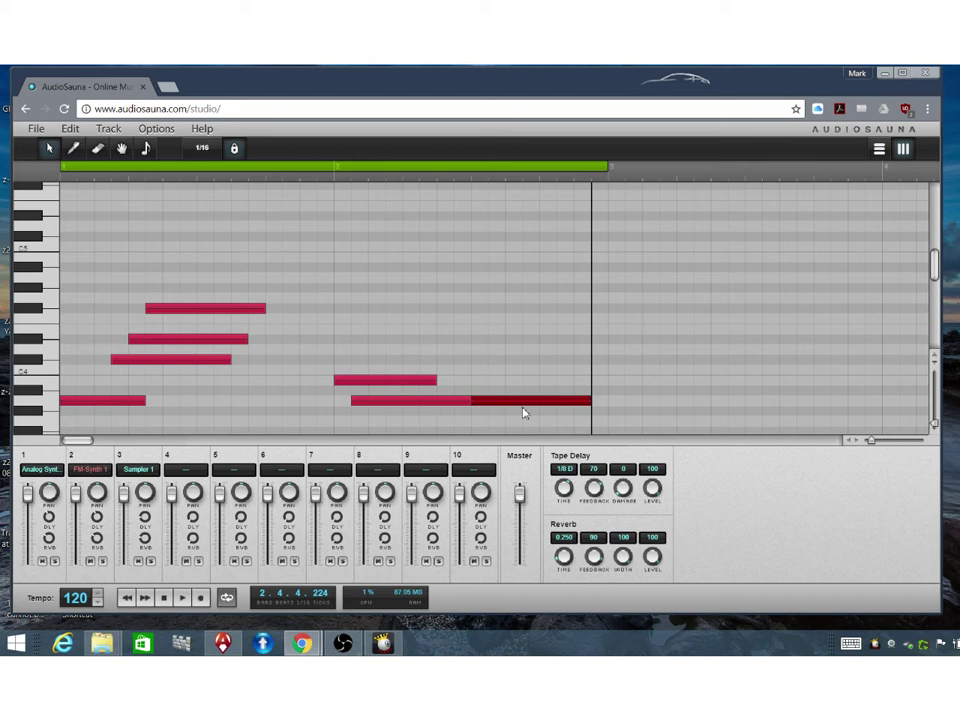
drag(523, 405, 420, 425)
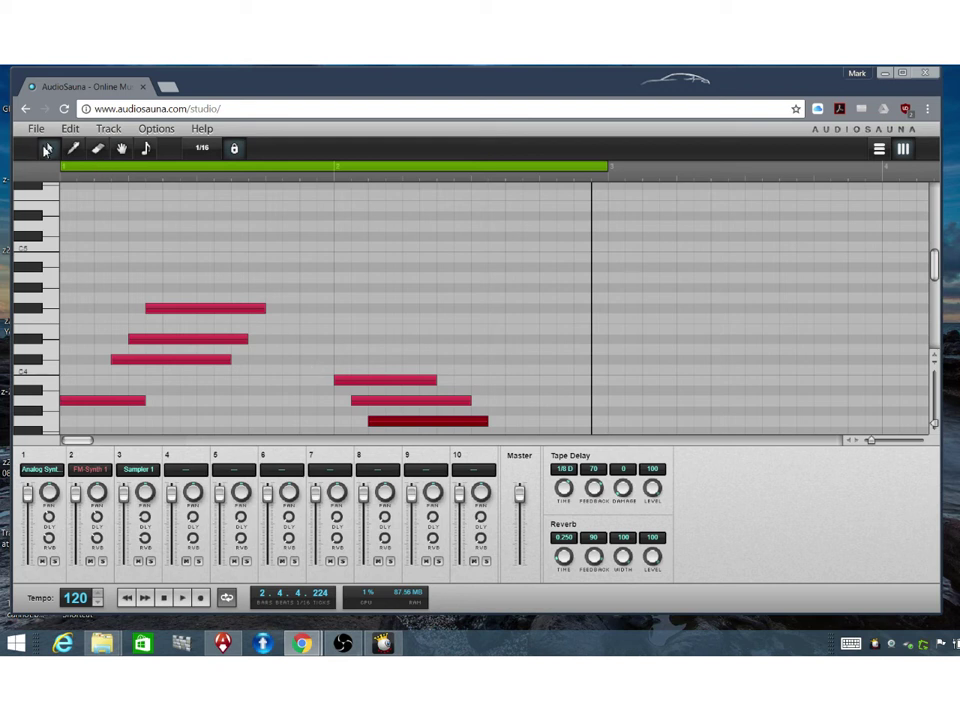
Move the three notes in bar 2 together six sixteenths earlier, and play the track from the beginning
drag(311, 360, 508, 435)
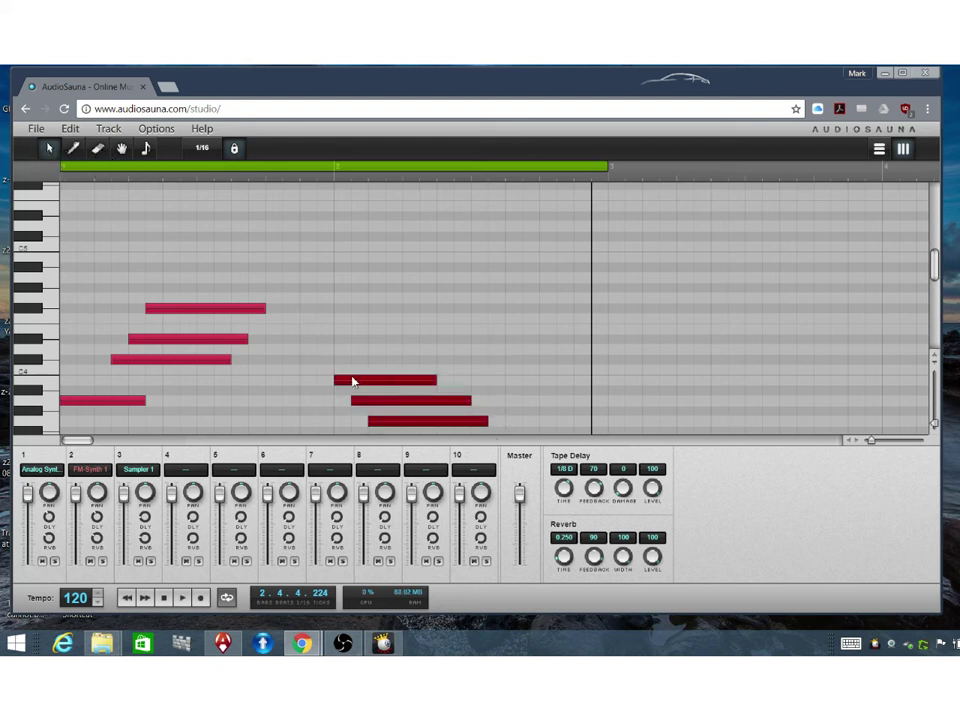
drag(354, 381, 247, 391)
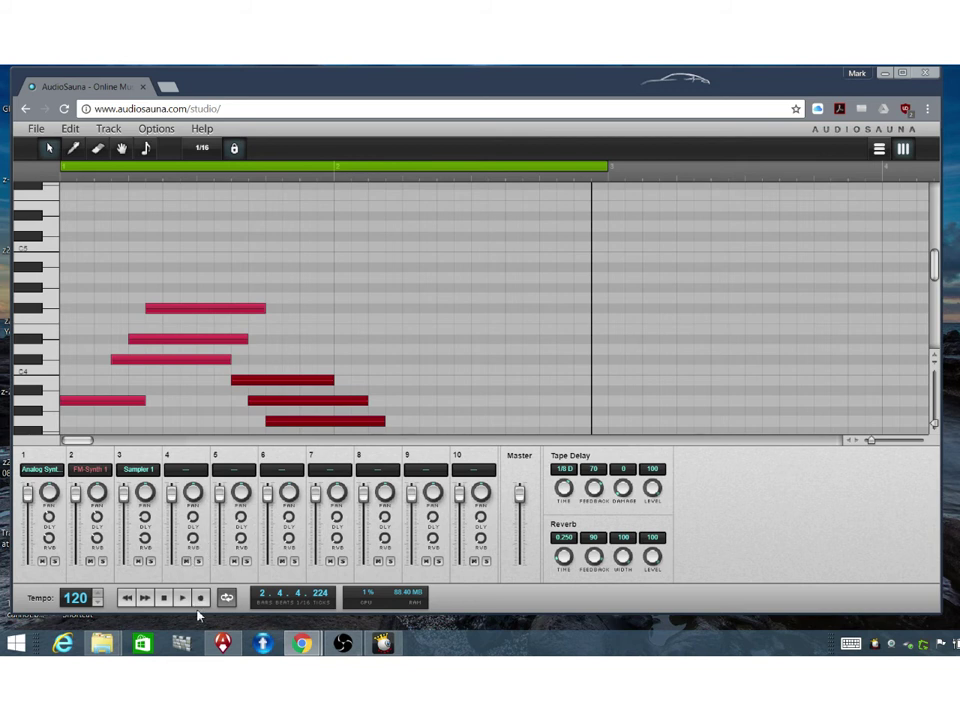
click(128, 598)
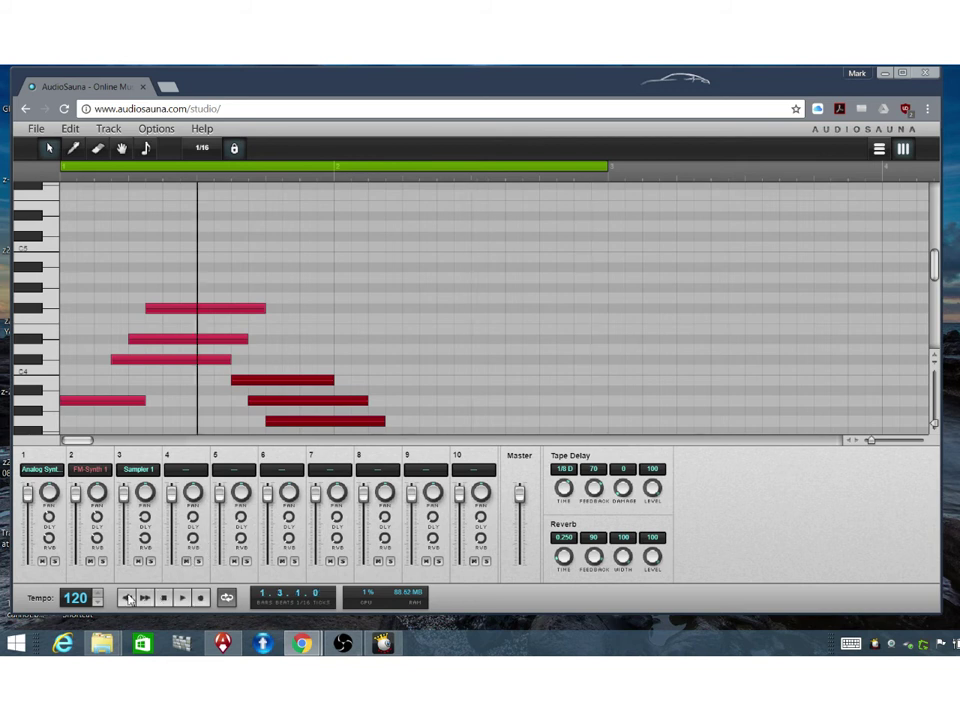
click(184, 598)
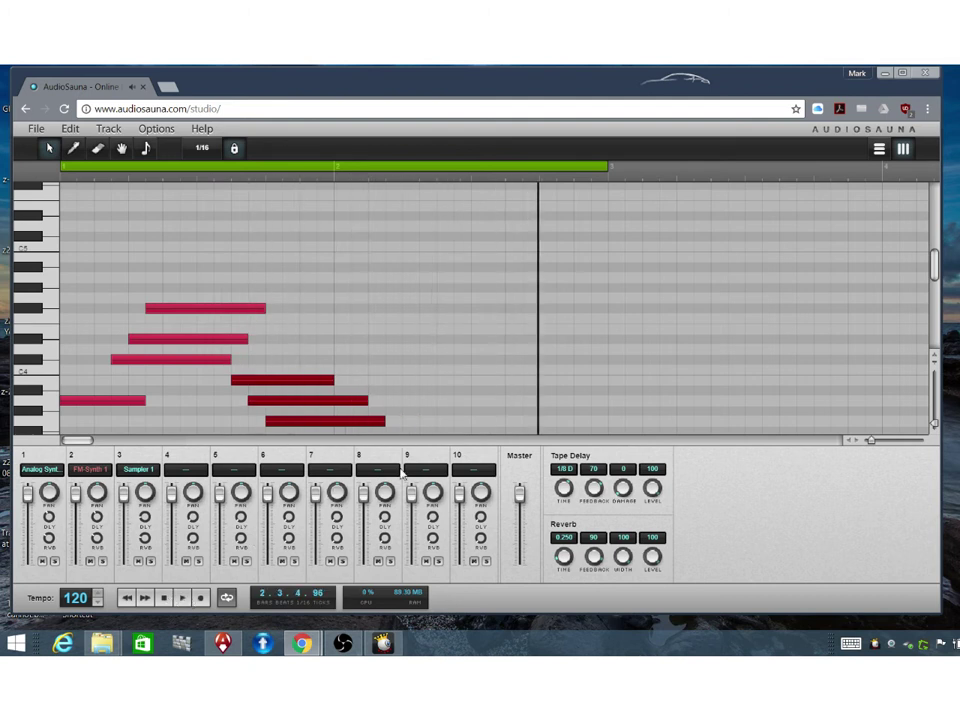
Lengthen only the G3 note to about thirteen sixteenths
click(369, 422)
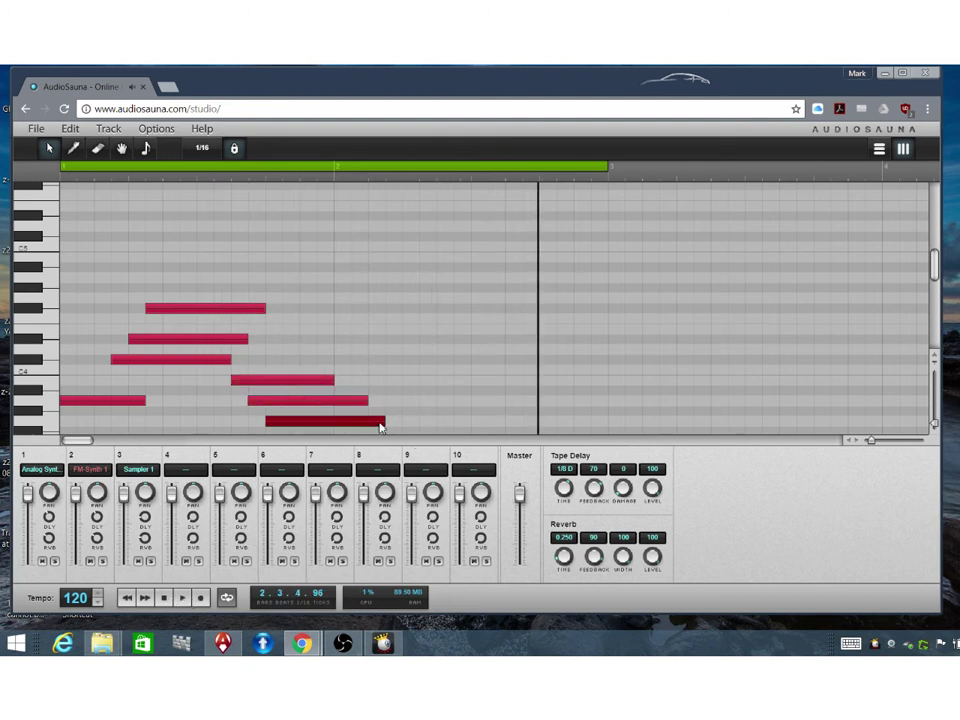
drag(384, 424, 488, 424)
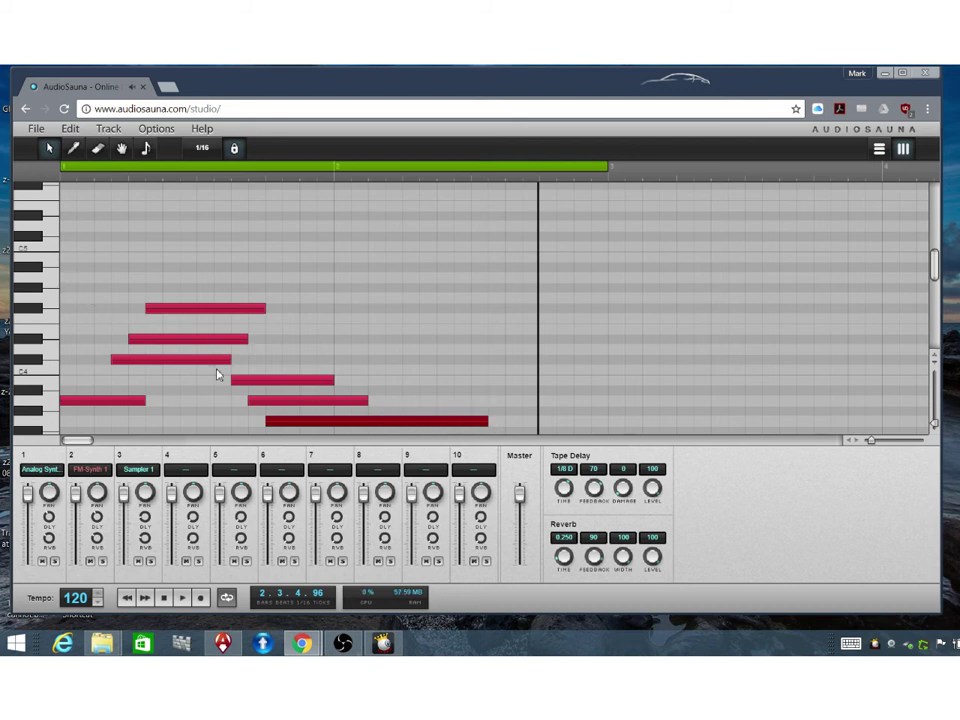
Copy and paste the first four notes, and move the copies up one semitone so they start on bar 2's sixth sixteenth
drag(97, 425, 204, 300)
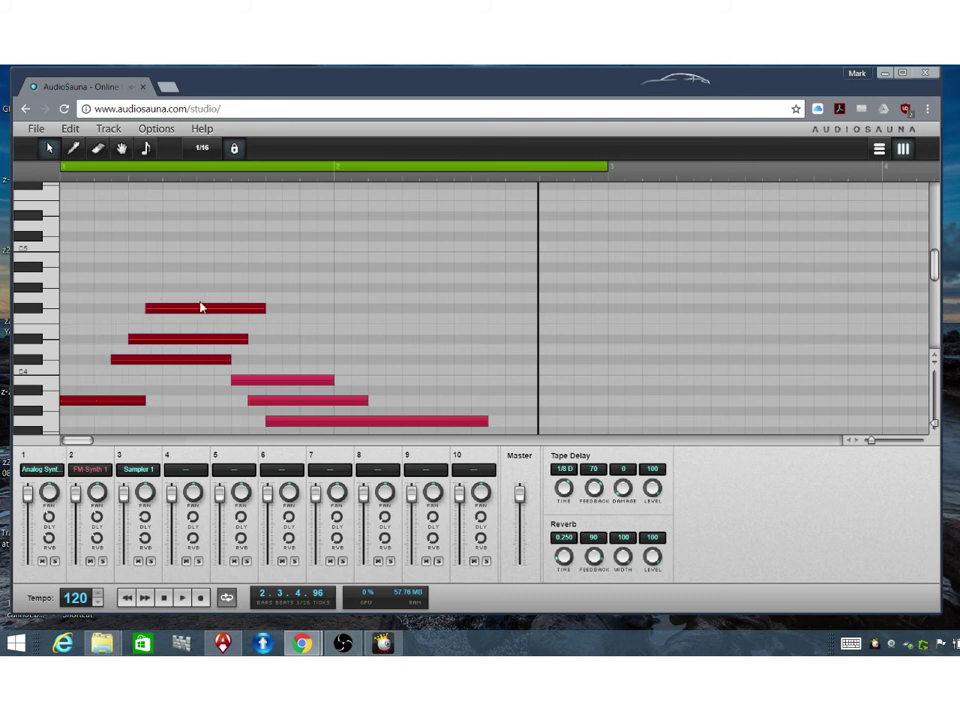
key(ctrl+c)
key(ctrl+v)
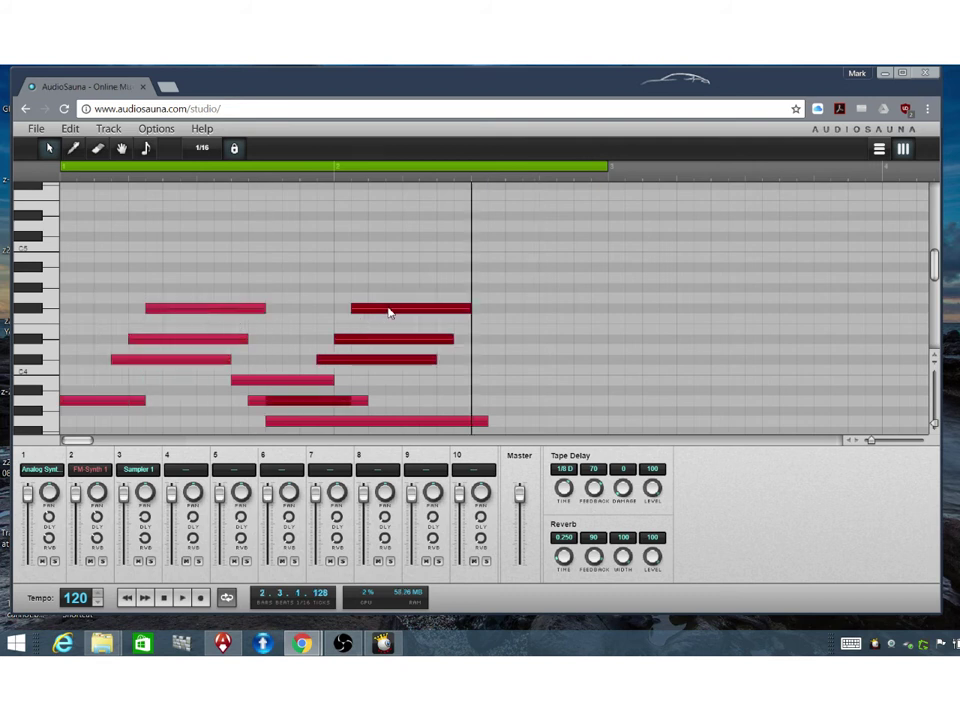
drag(399, 313, 549, 304)
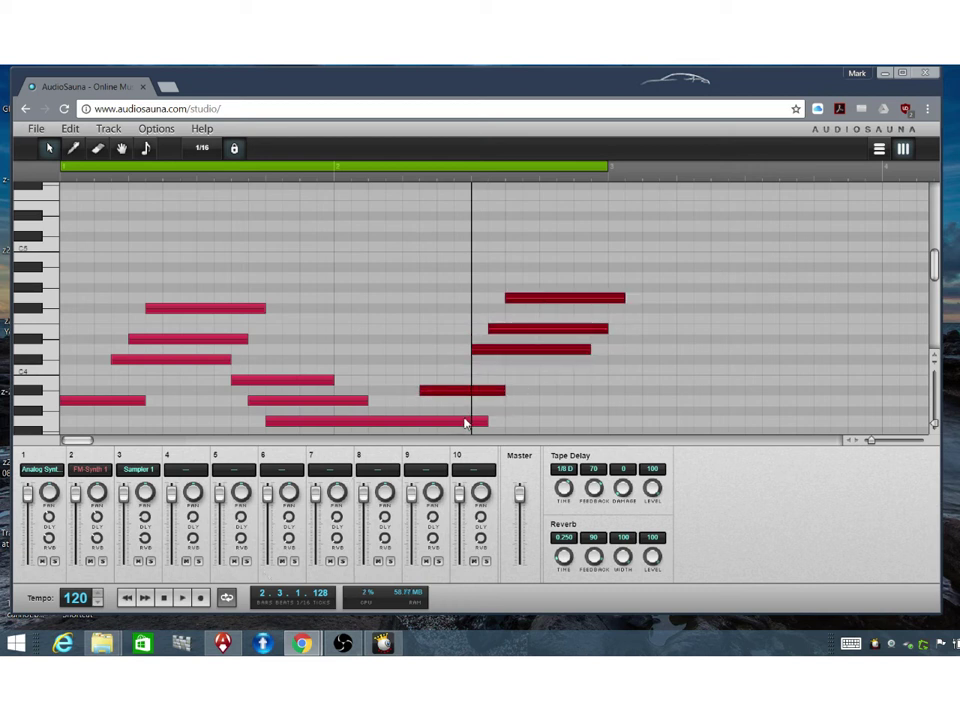
click(430, 430)
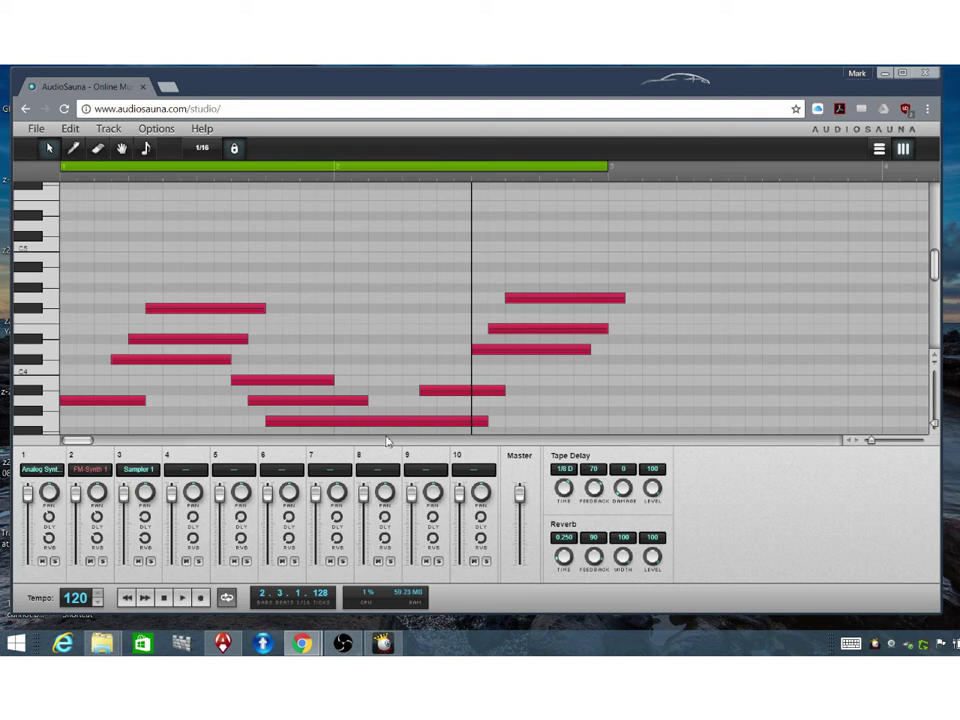
Rewind to the start, play back the sequence with the pasted notes, and stop playback
click(129, 598)
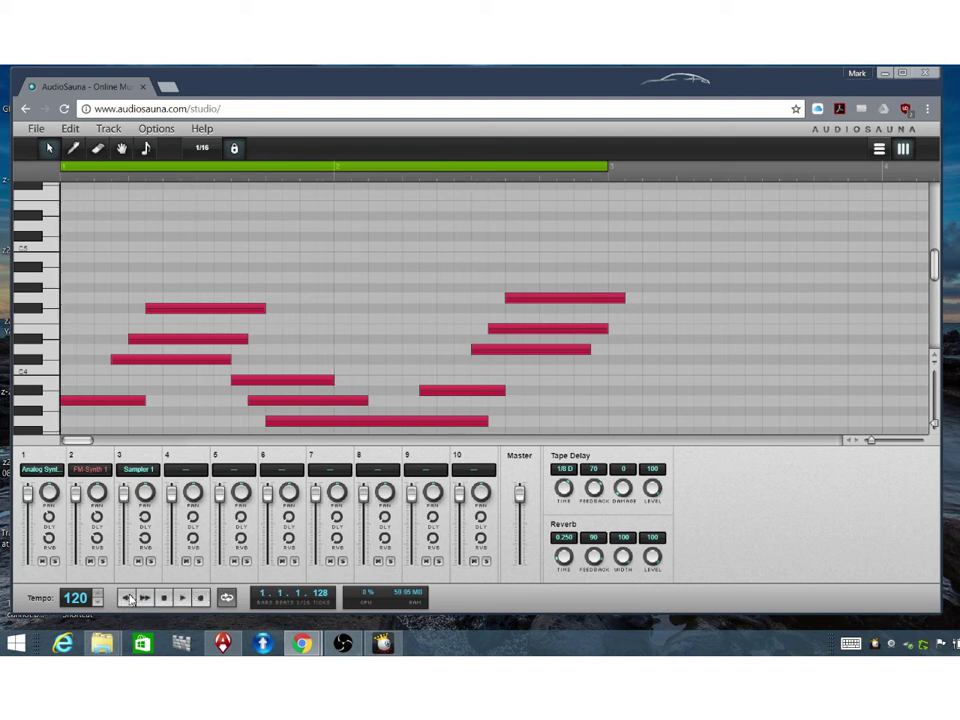
click(185, 600)
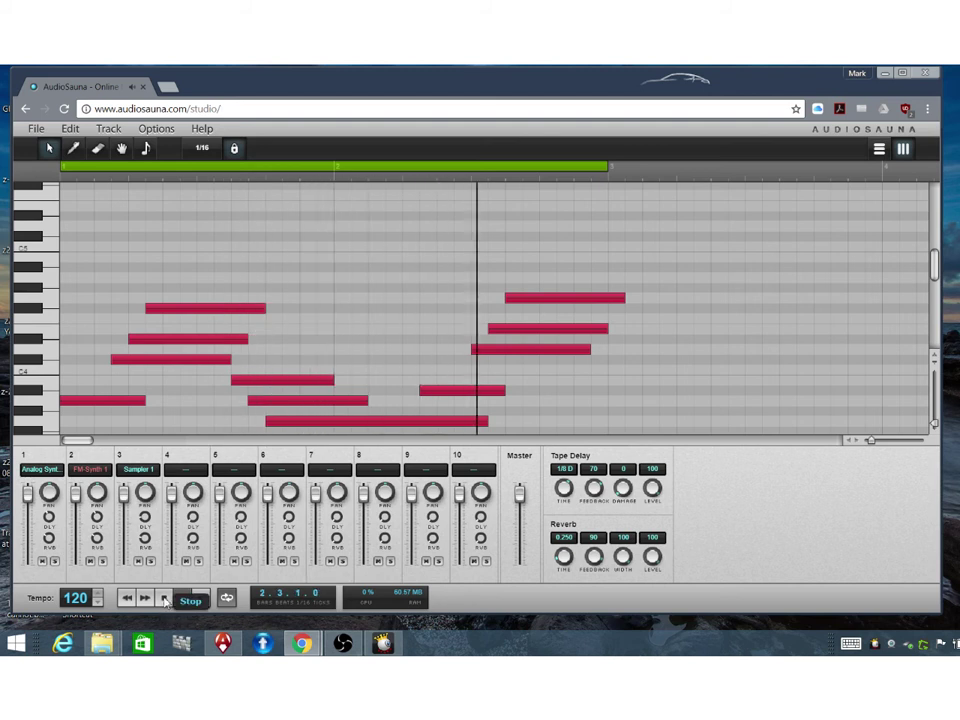
click(165, 599)
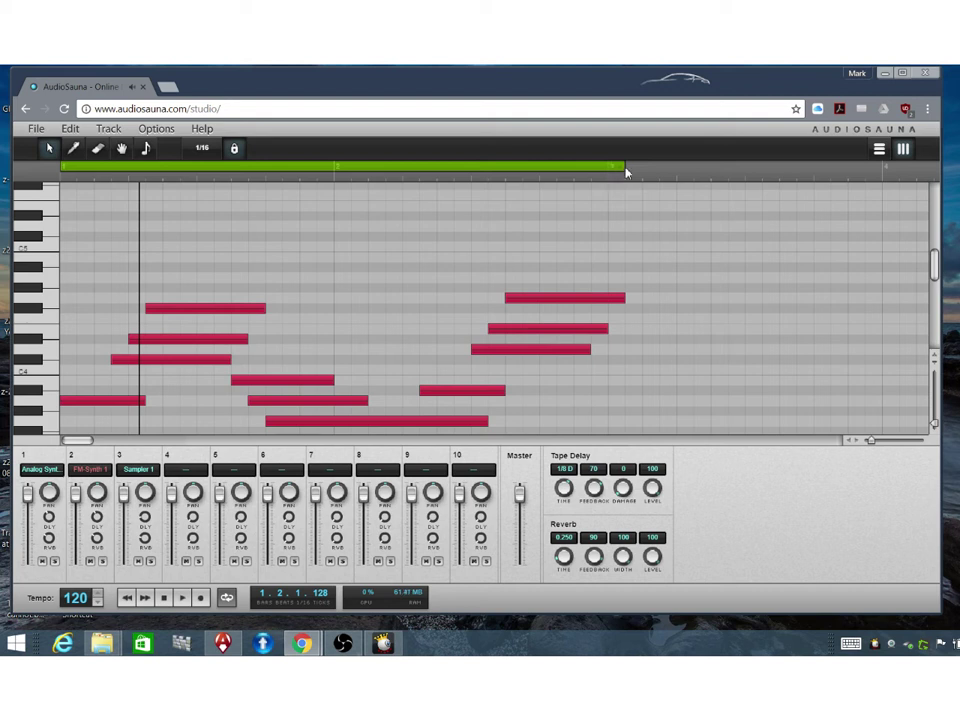
Extend the end of the loop region to two sixteenths into bar 3
drag(627, 173, 637, 173)
drag(634, 173, 642, 173)
Draw a nine-sixteenth A#4 note from beat 4 of bar 2, and a one-sixteenth B3 note at beat 2 of bar 3
click(72, 150)
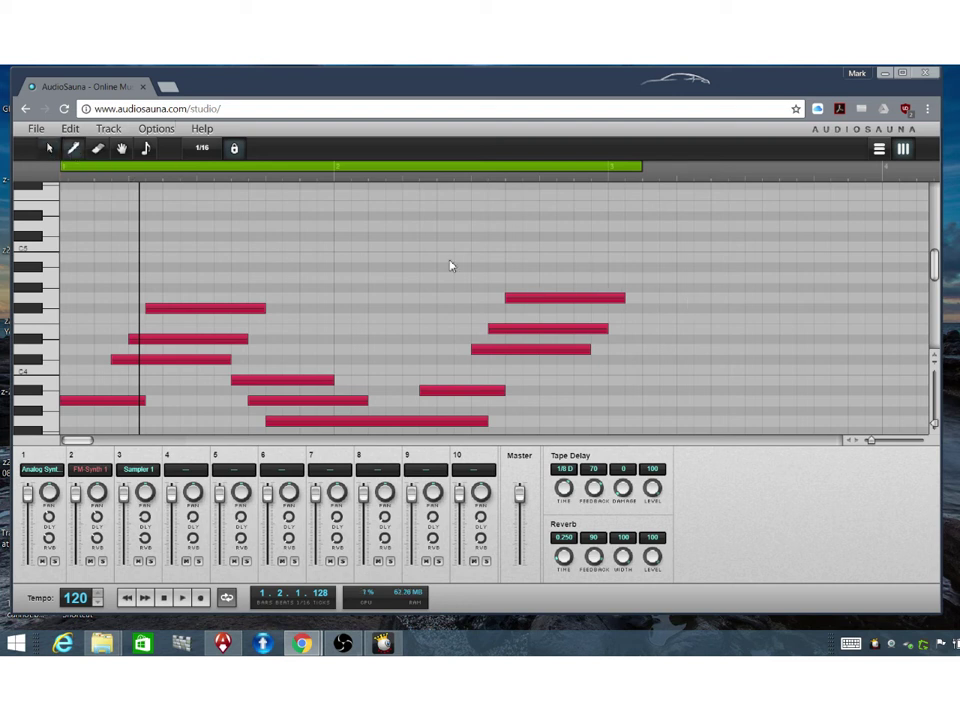
drag(593, 265, 694, 266)
click(685, 380)
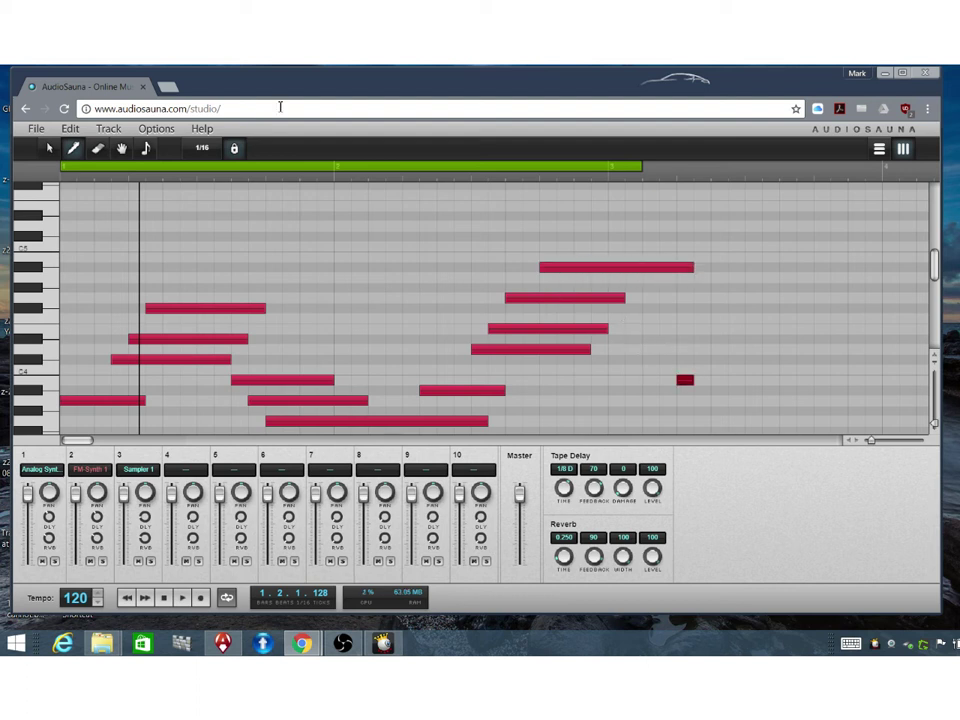
Erase the one-sixteenth B3 note in bar 3, play back the looped sequence, and stop playback
click(97, 149)
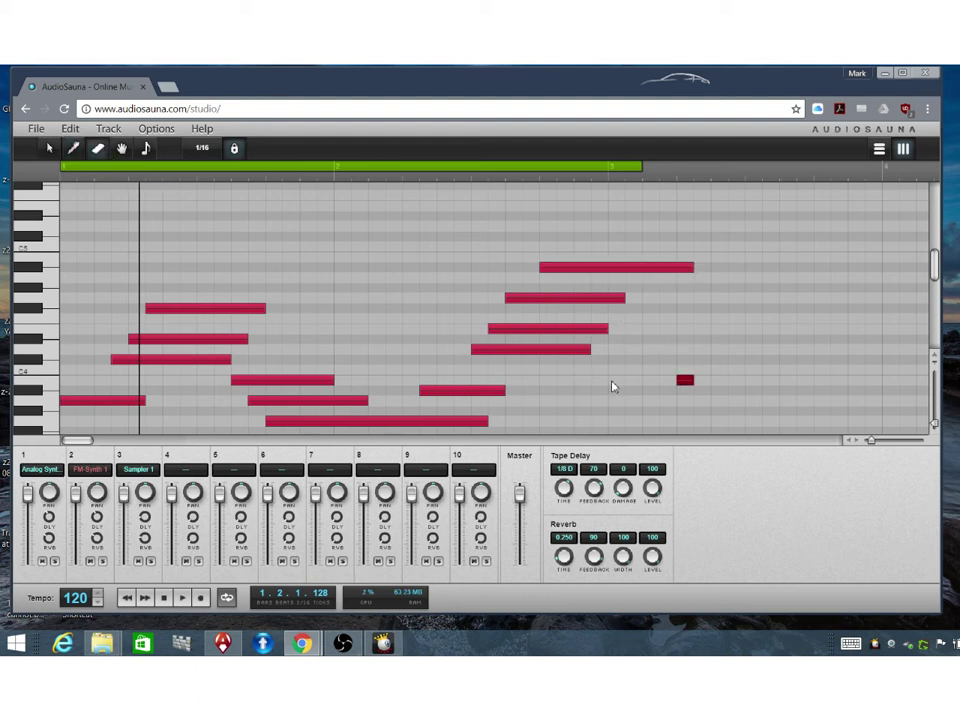
click(49, 148)
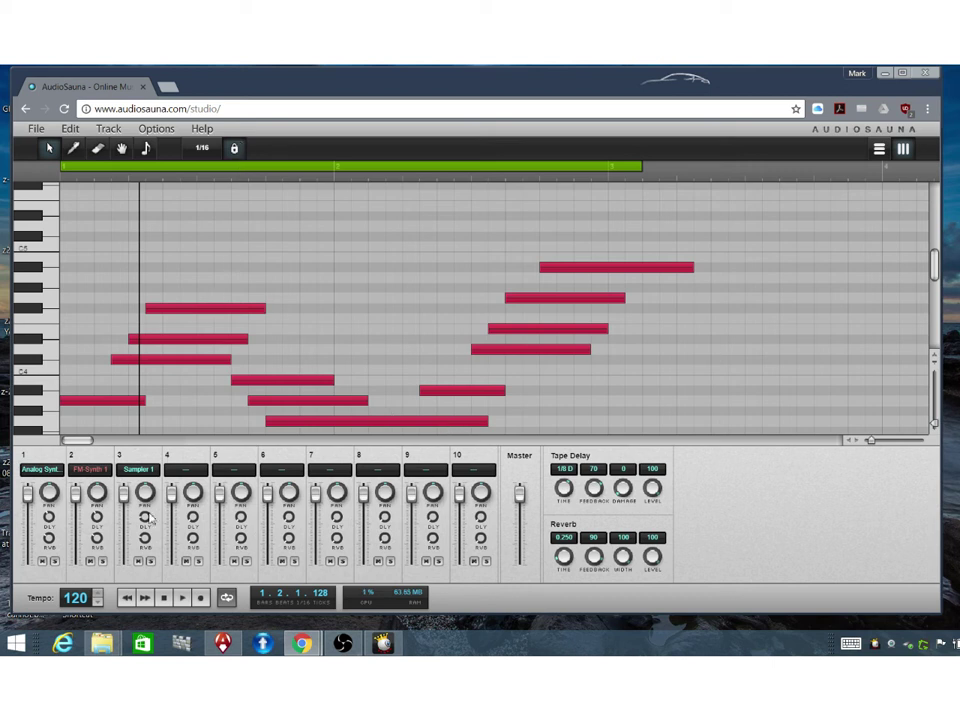
click(181, 599)
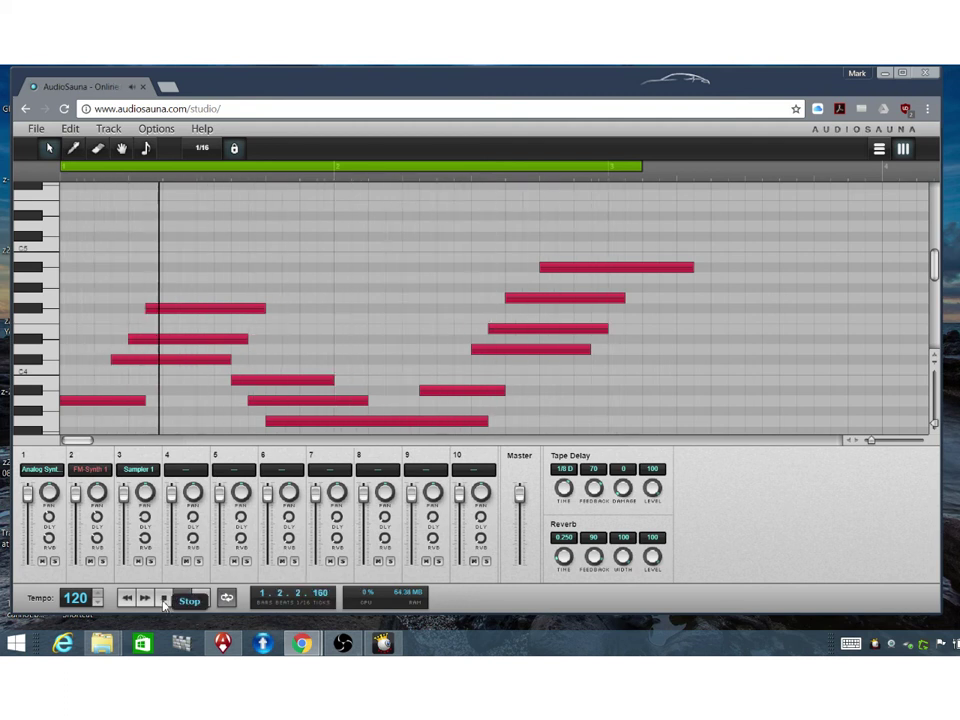
click(165, 601)
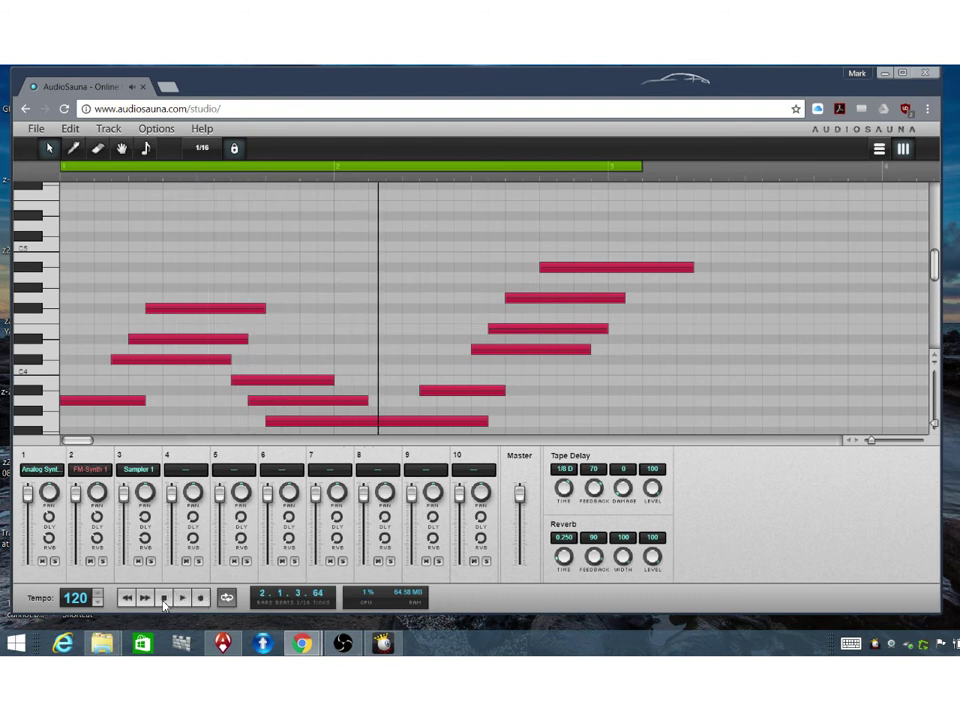
Turn looping off, play the sequence on past the loop region's end, stop, and turn looping back on
click(227, 598)
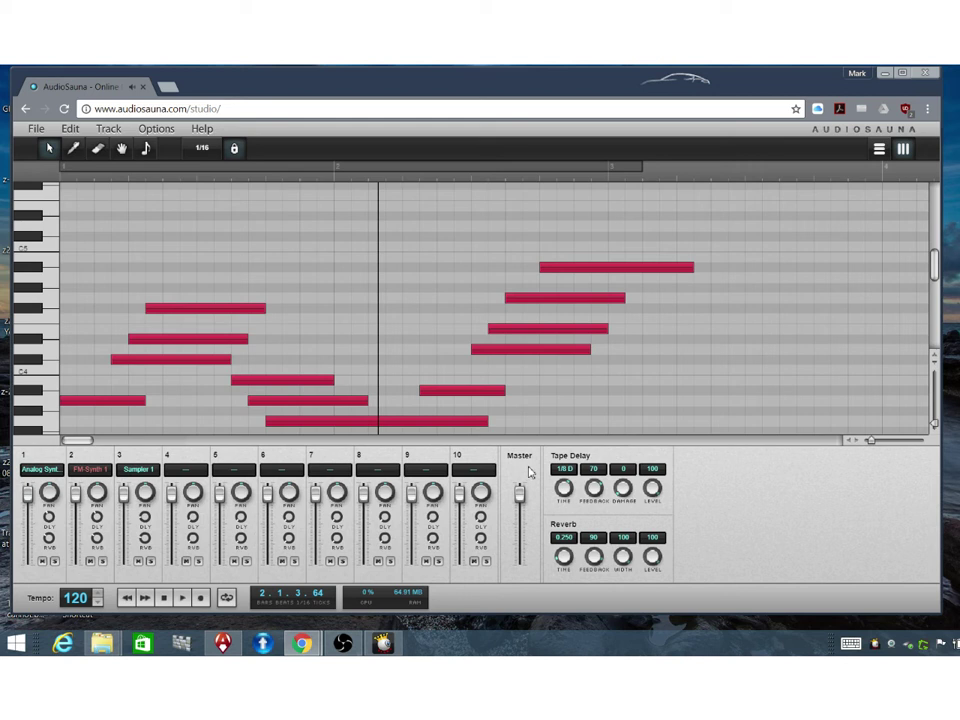
click(182, 597)
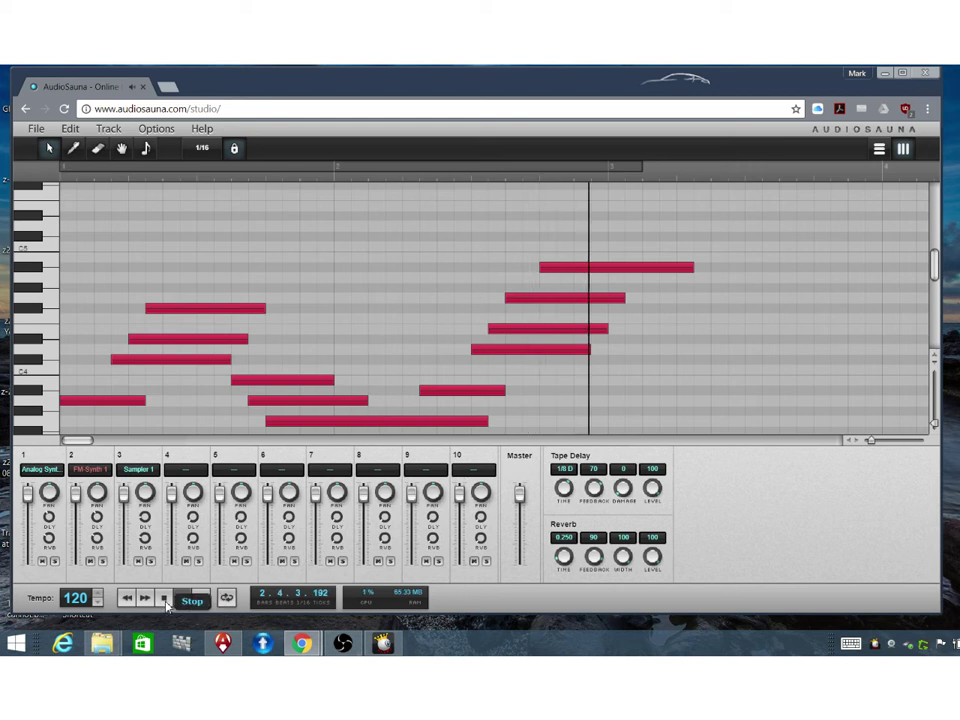
click(166, 601)
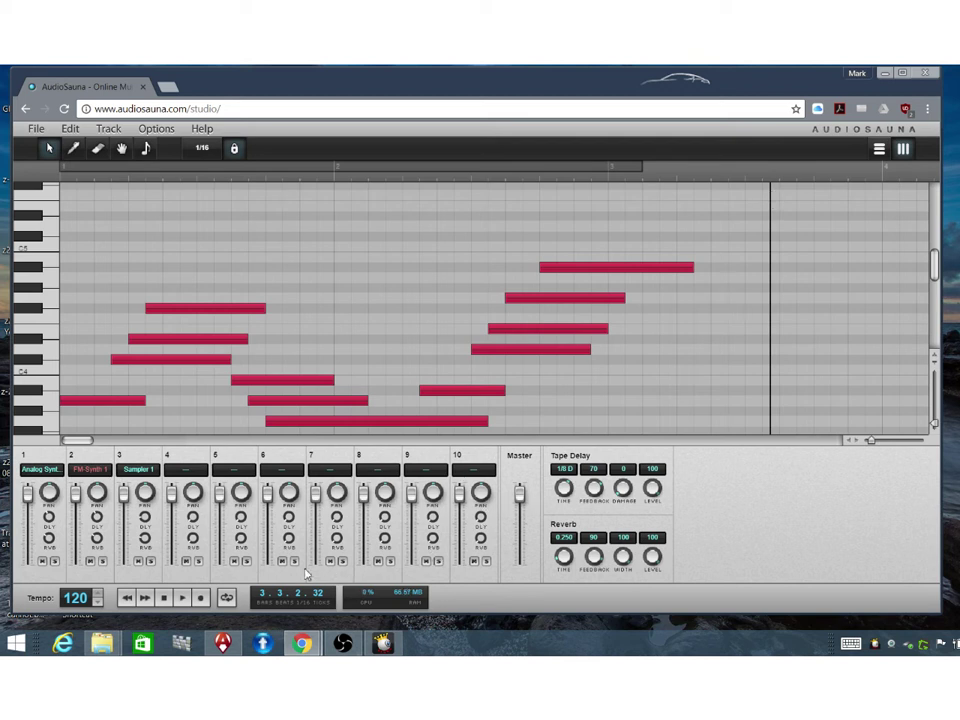
click(227, 597)
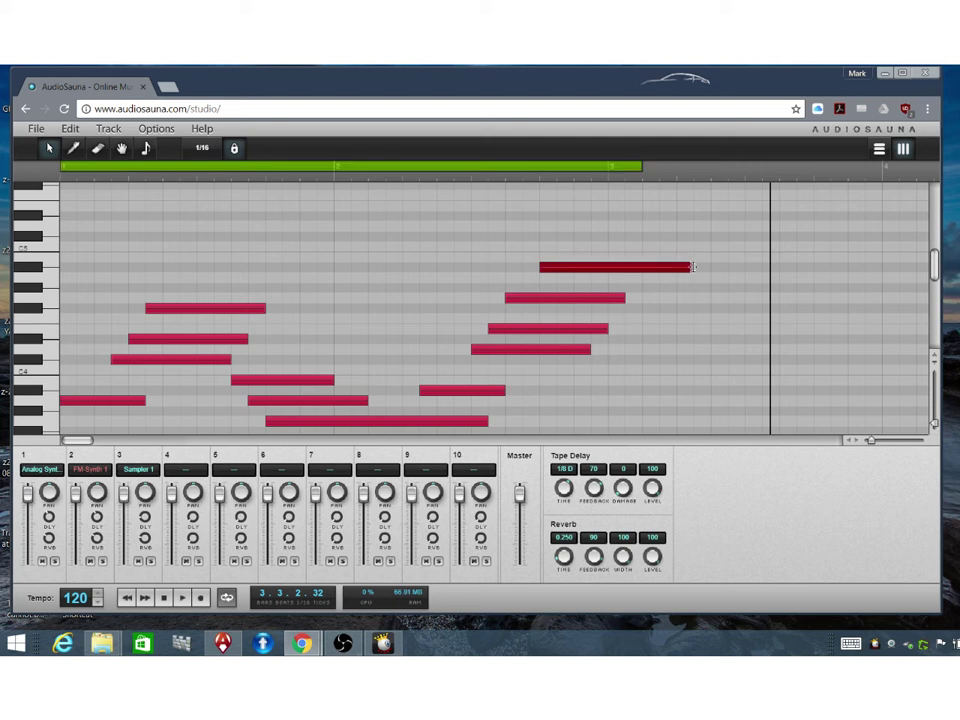
Shorten the A#4 note to six sixteenths and extend the loop region's end to the start of bar 4
drag(693, 267, 634, 265)
drag(643, 173, 889, 189)
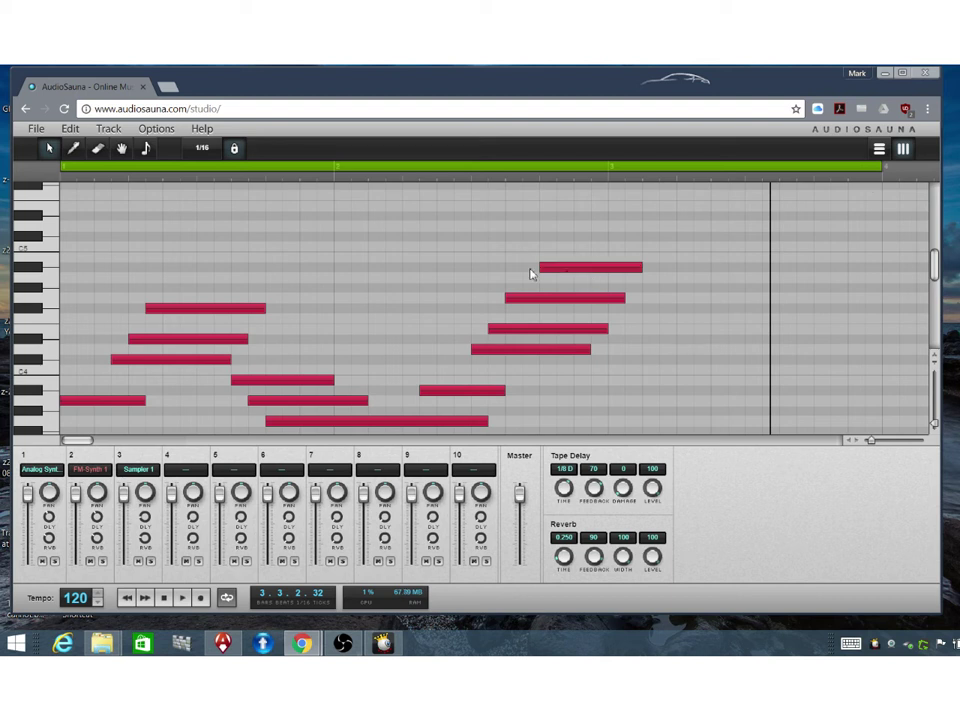
Lengthen the A#4 note to 18 sixteenths, the G4 beneath it to 17 and the later E4 to 15, and play back the loop
drag(470, 286, 639, 364)
click(690, 354)
drag(640, 266, 859, 281)
drag(606, 300, 801, 307)
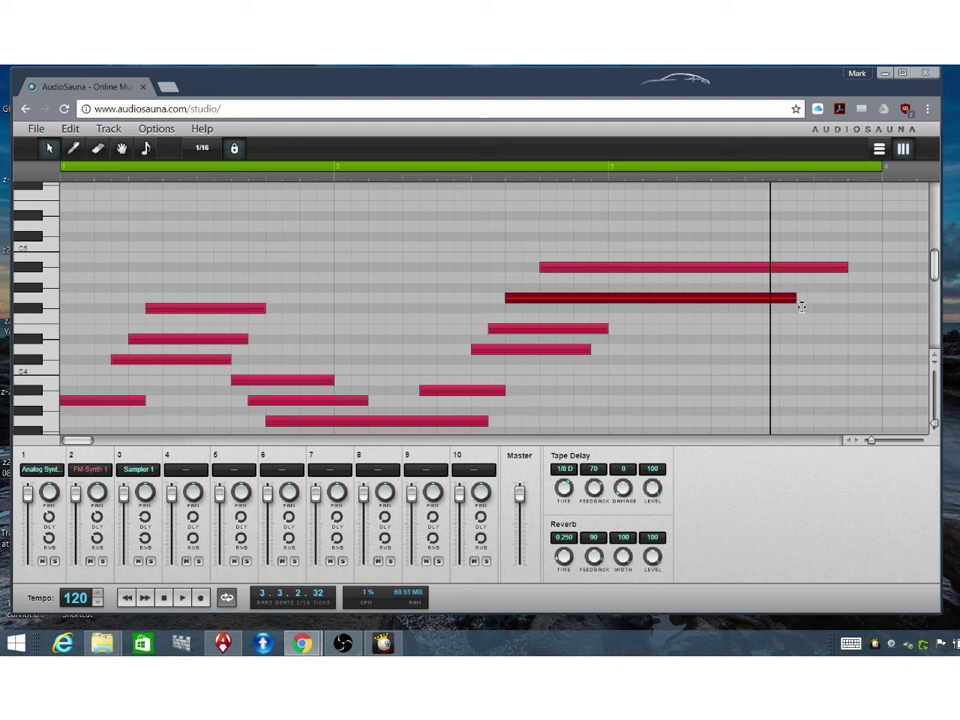
click(601, 332)
drag(608, 332, 747, 330)
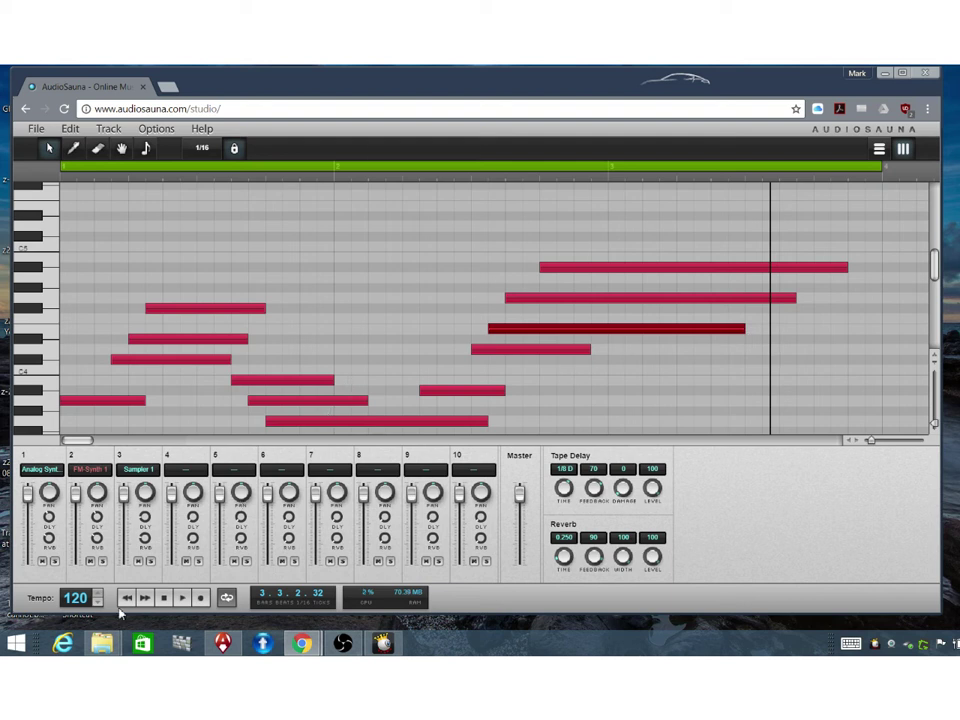
click(184, 599)
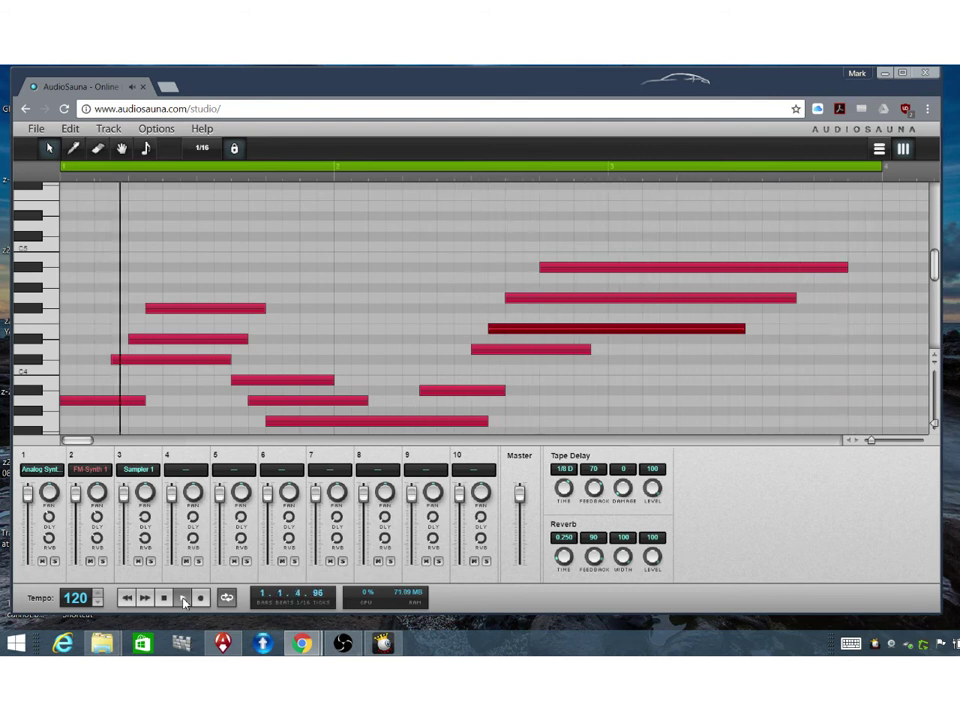
click(162, 598)
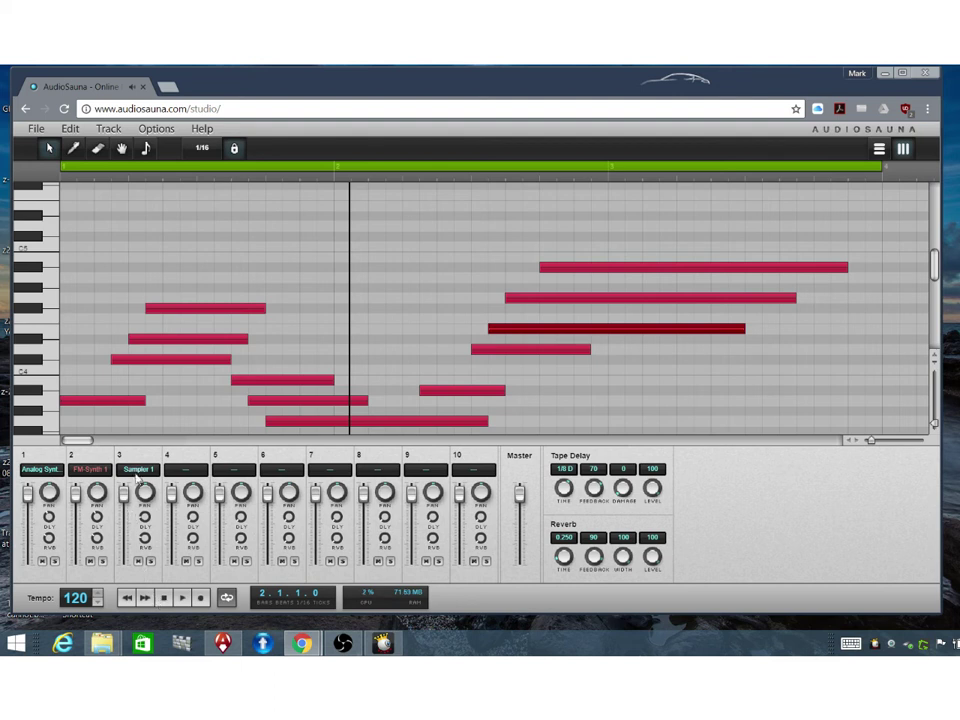
Select the Analog Synth track on channel 1 and show its device
click(41, 471)
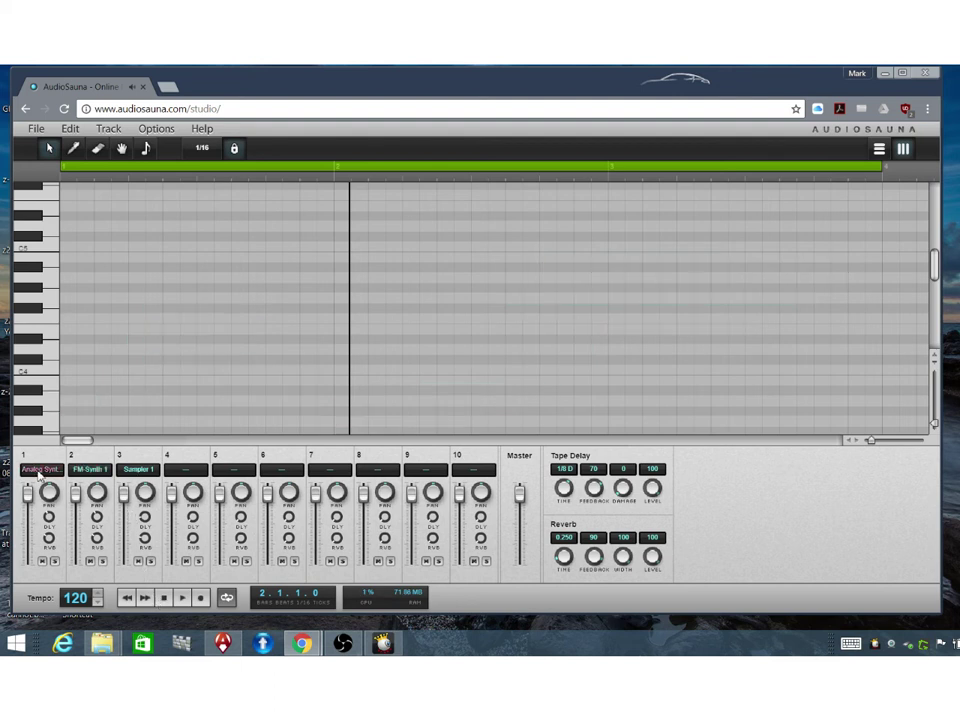
click(155, 131)
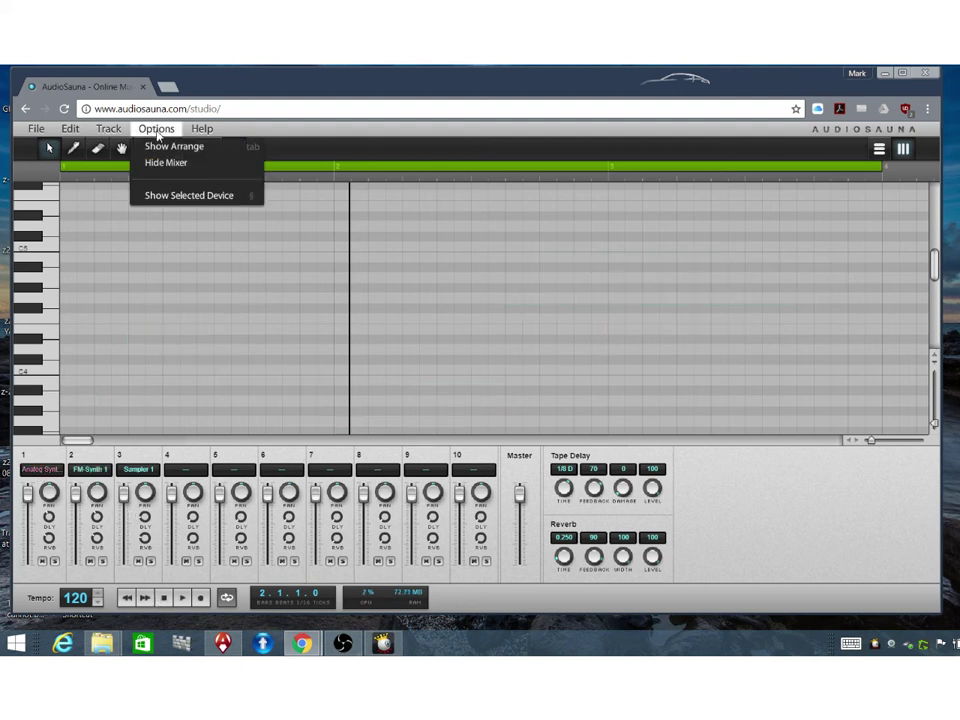
click(176, 197)
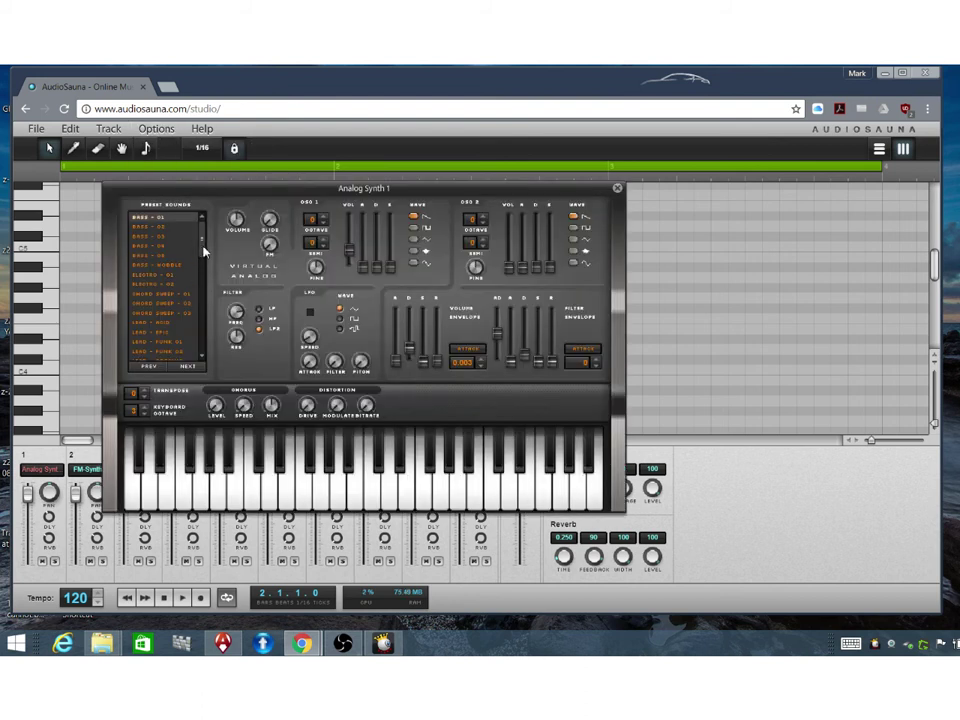
Load the Chord Sweep - 01 preset in Analog Synth 1 and audition it with four notes on the on-screen keyboard
scroll(204, 256, down, 1)
scroll(204, 254, down, 1)
click(171, 276)
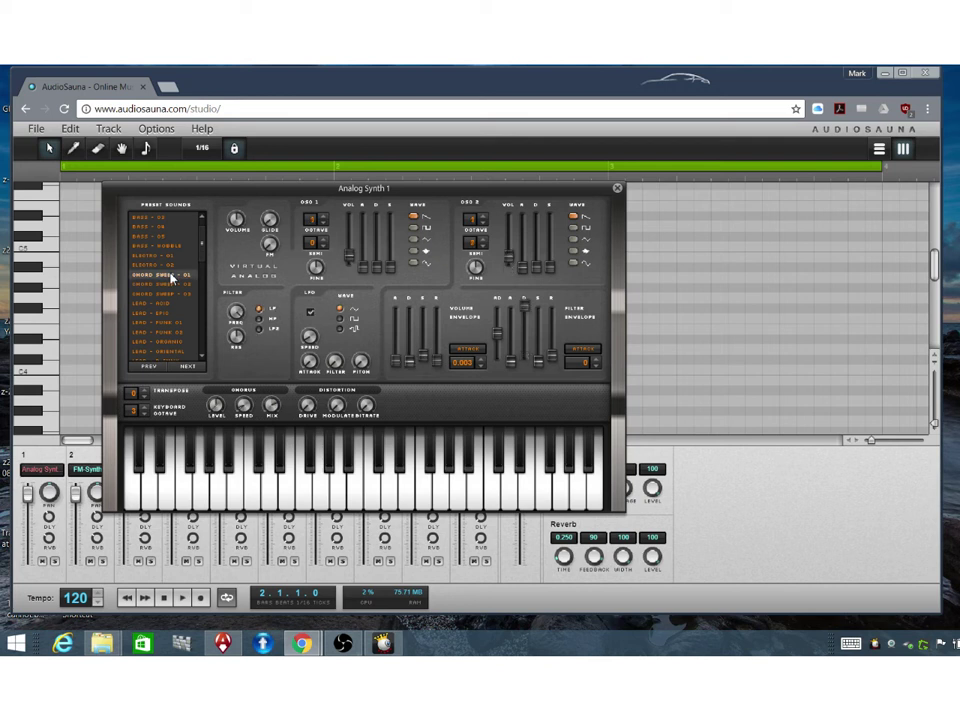
click(218, 495)
click(273, 497)
click(338, 502)
click(362, 504)
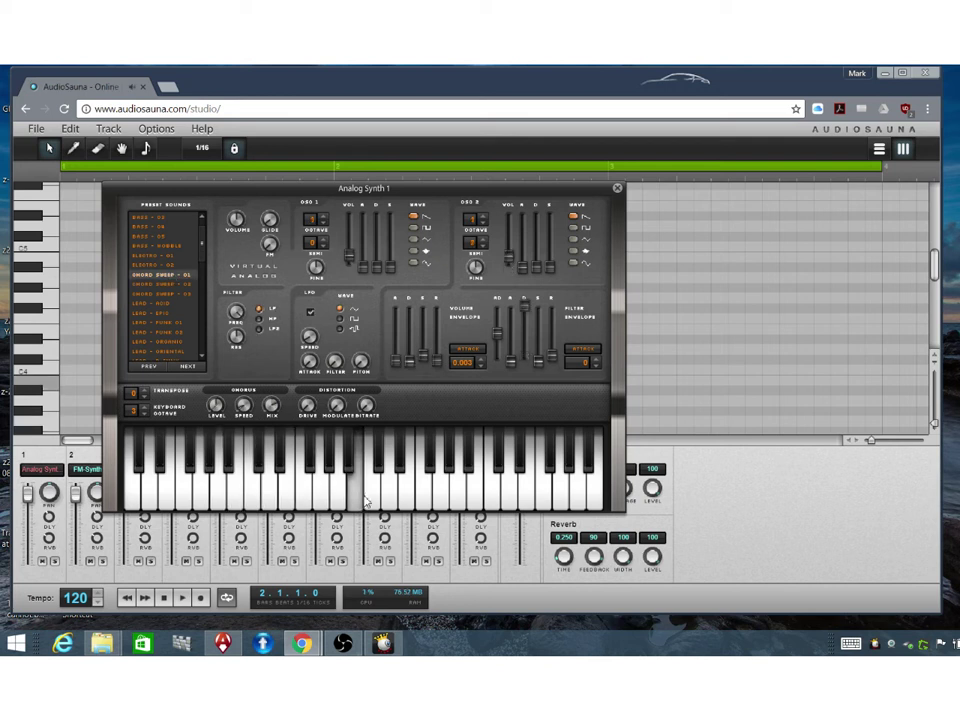
Audition the Chord Sweep - 02 and 03 presets, choose Chord Sweep - 02, and close the Analog Synth device
click(184, 291)
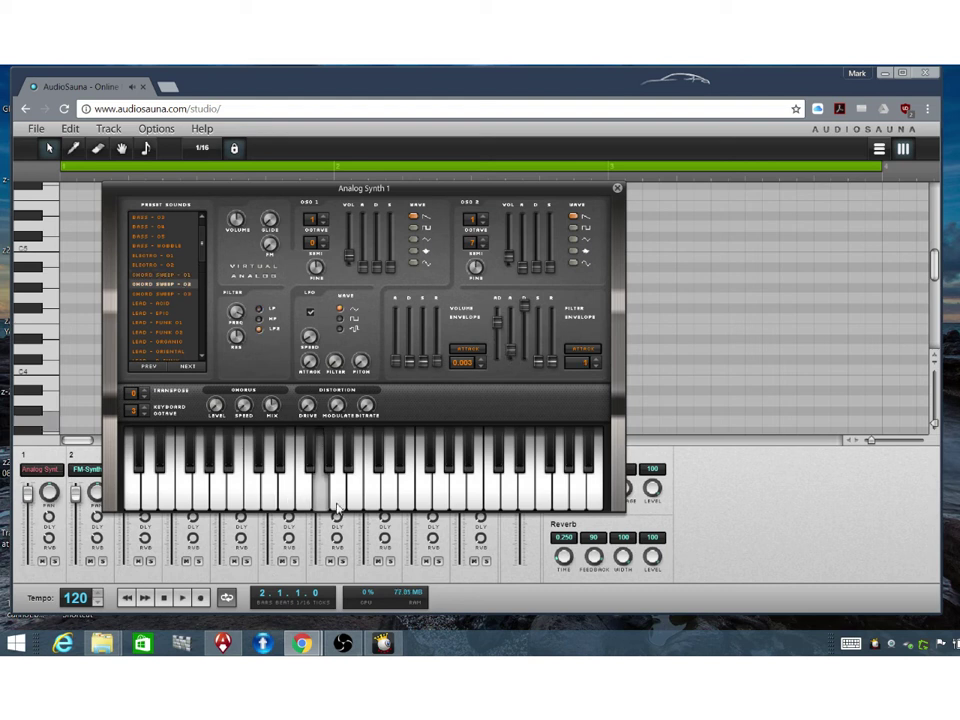
click(381, 510)
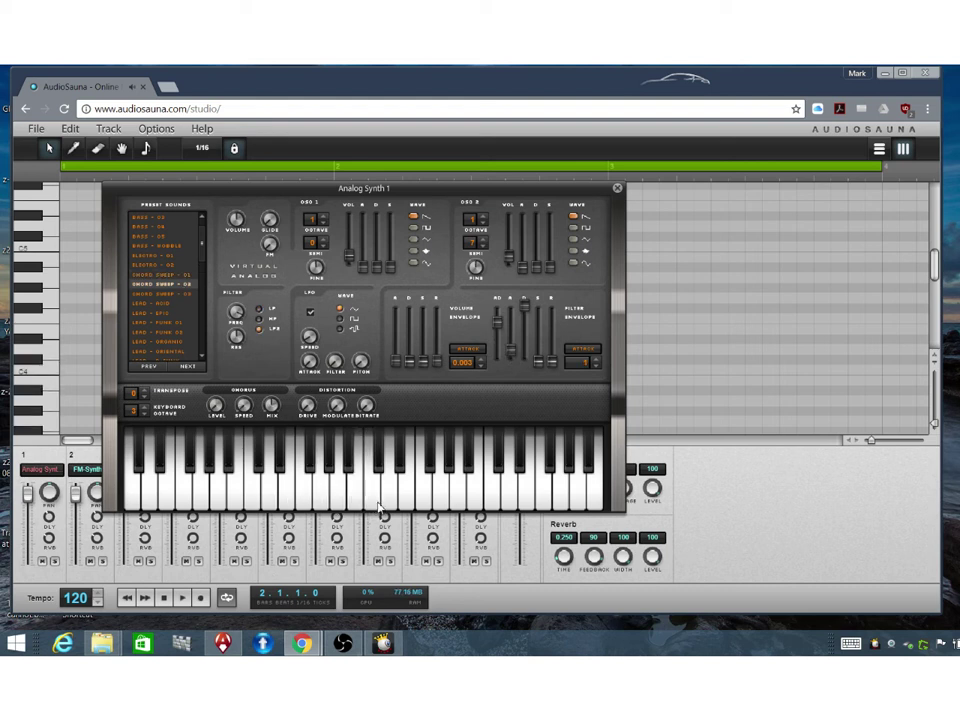
click(189, 294)
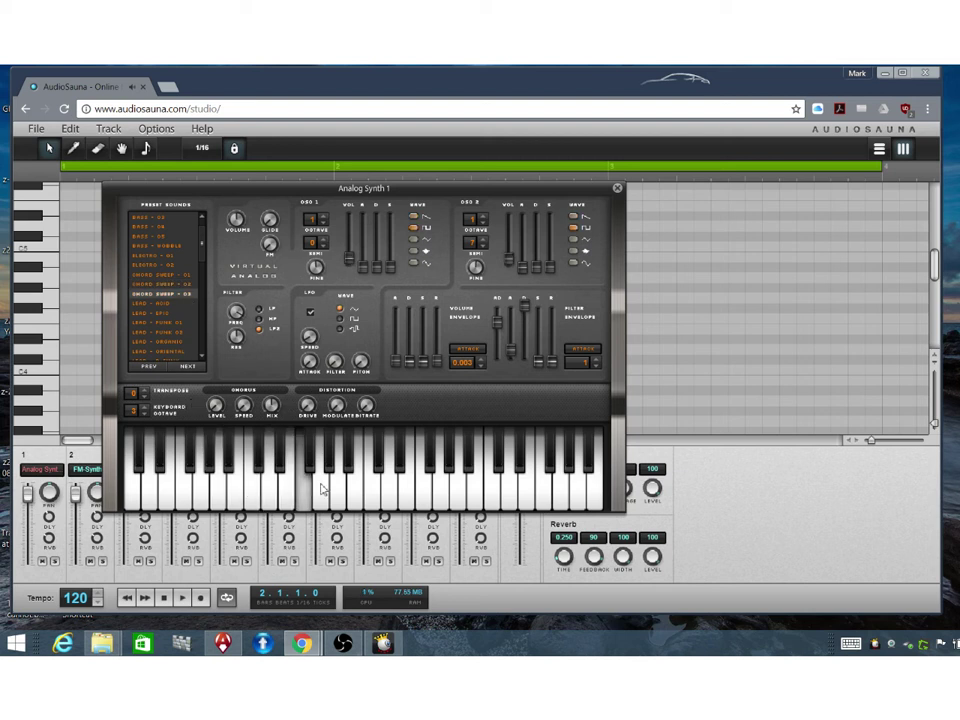
click(366, 490)
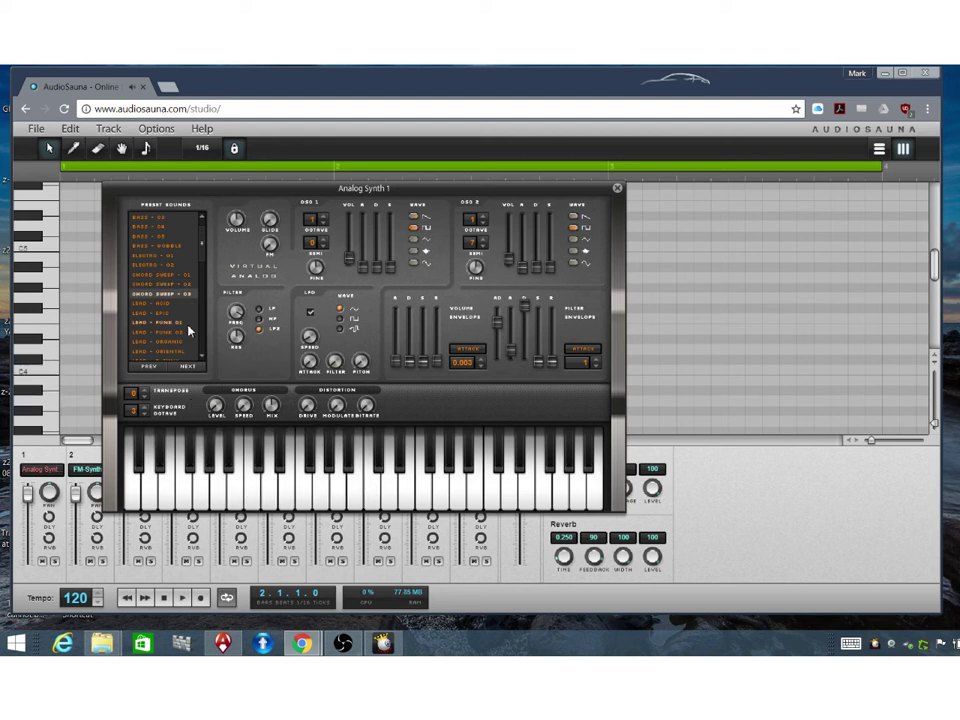
click(186, 285)
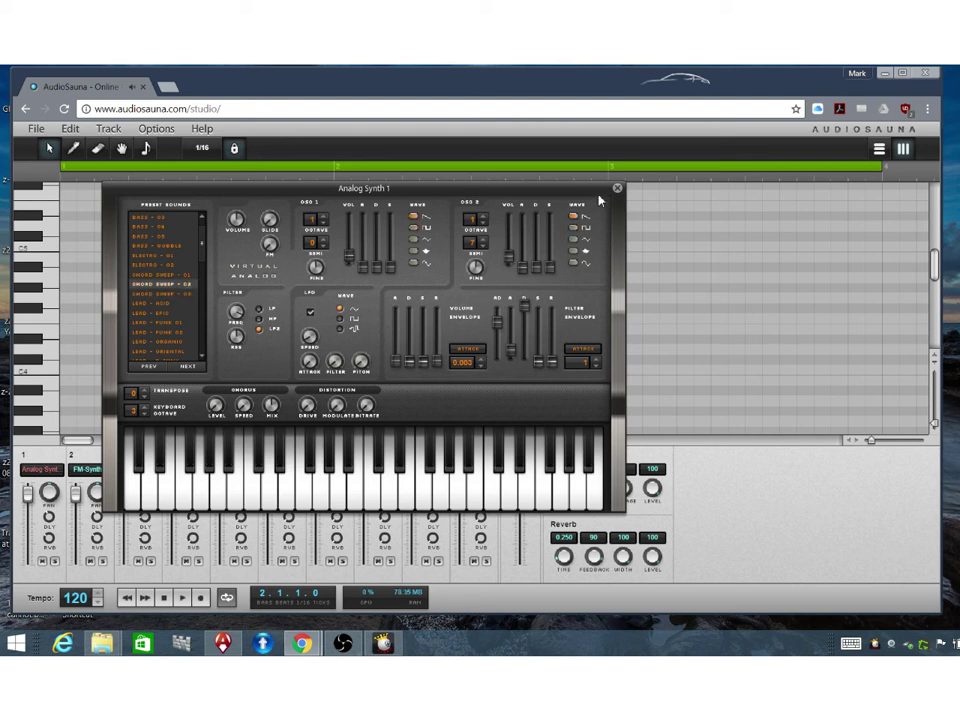
click(617, 189)
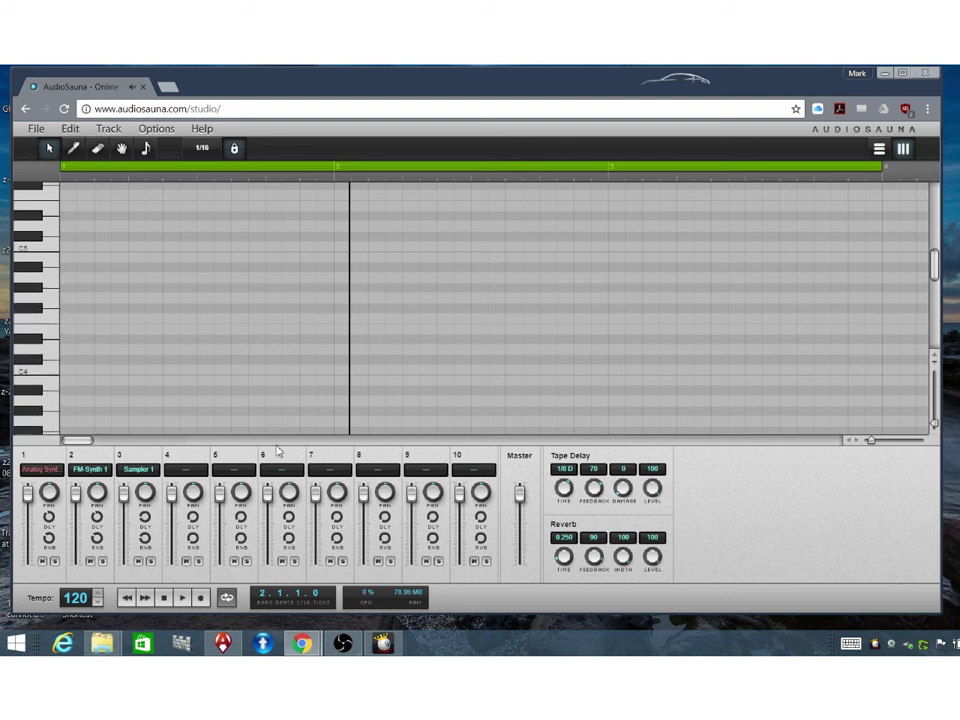
Rewind to the start and record one-sixteenth notes A3, B3 and D4 in succession on the Analog Synth track
click(127, 598)
click(127, 598)
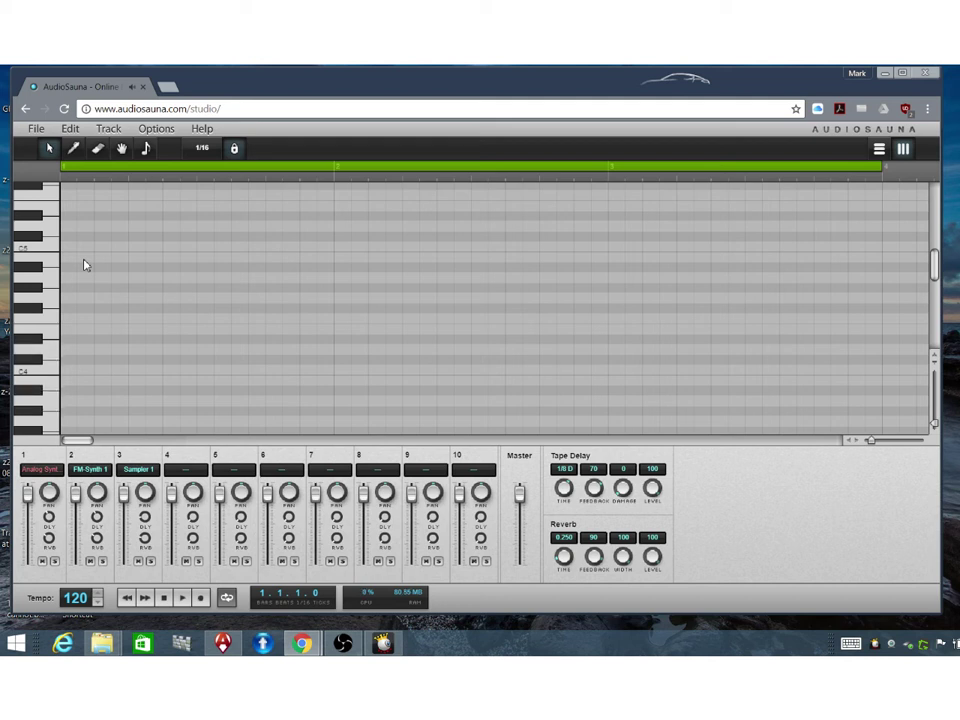
click(200, 599)
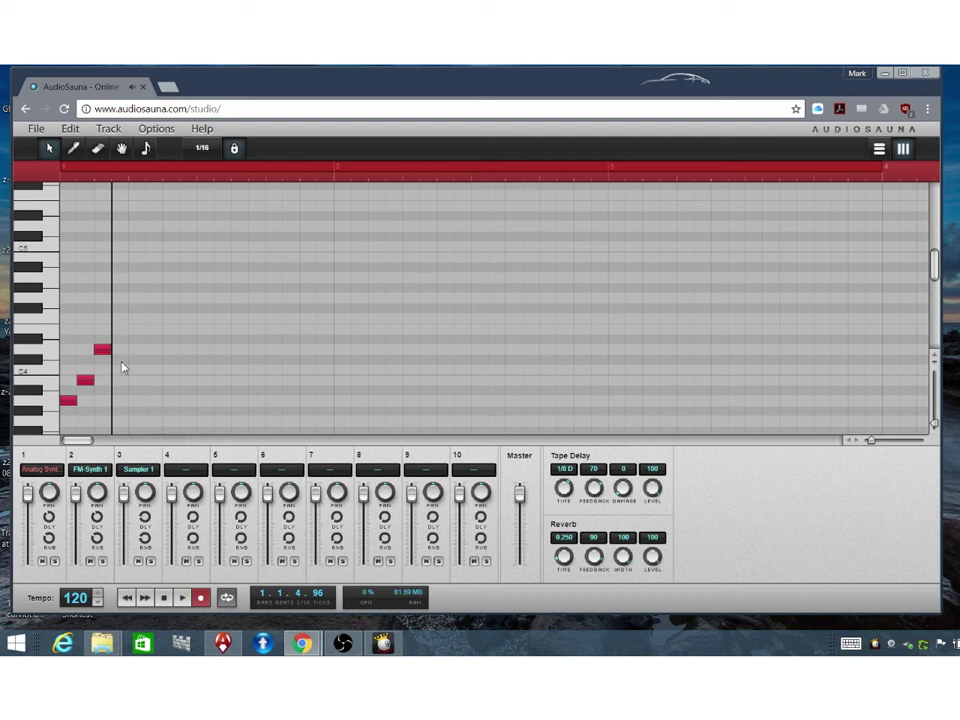
click(164, 599)
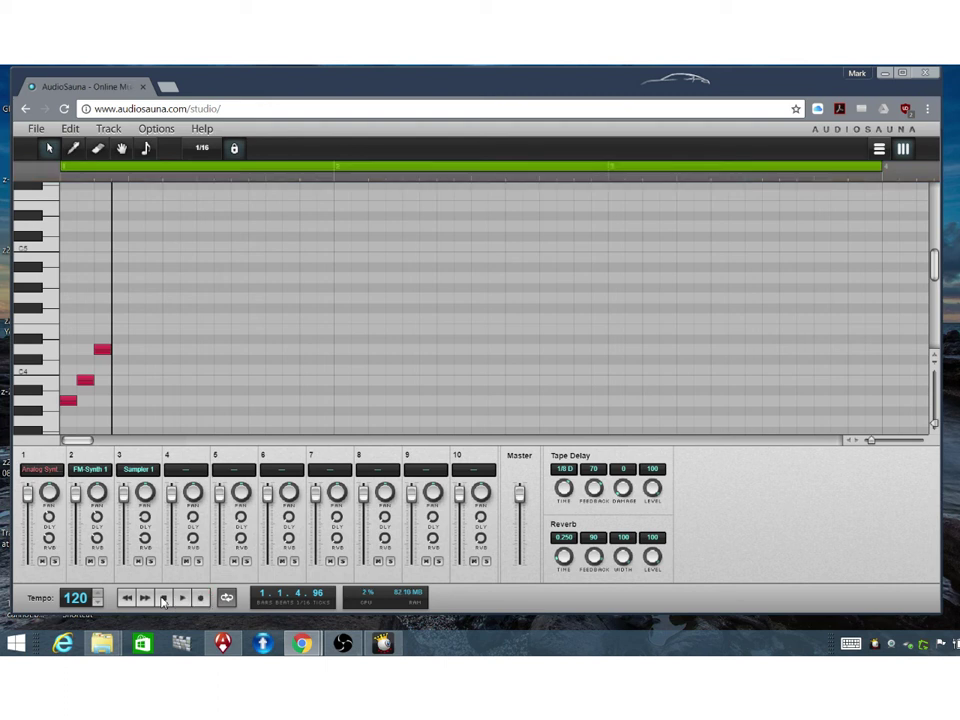
Move the D4 note to 1.2.2 and the B3 note to 1.1.4, and play back from the start
click(101, 352)
drag(147, 356, 161, 355)
drag(88, 386, 120, 383)
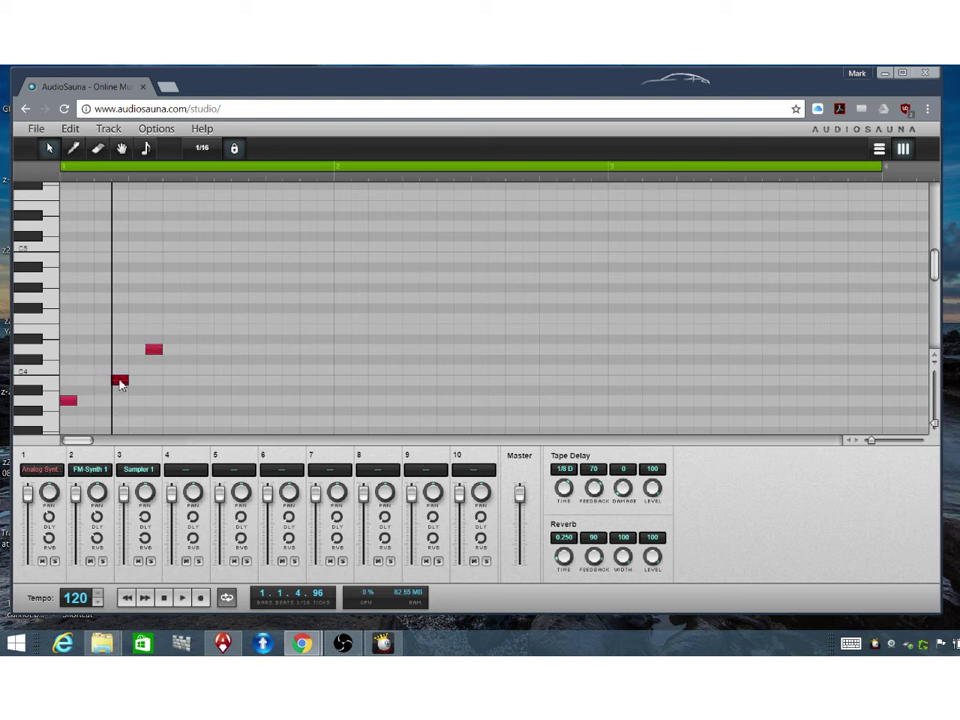
click(126, 600)
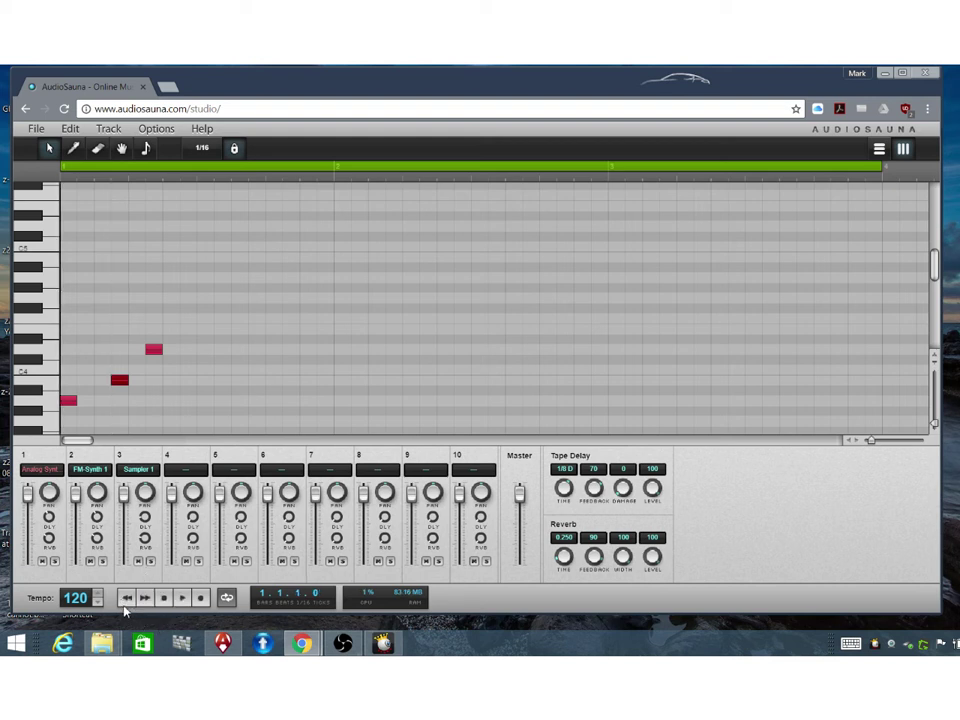
click(180, 598)
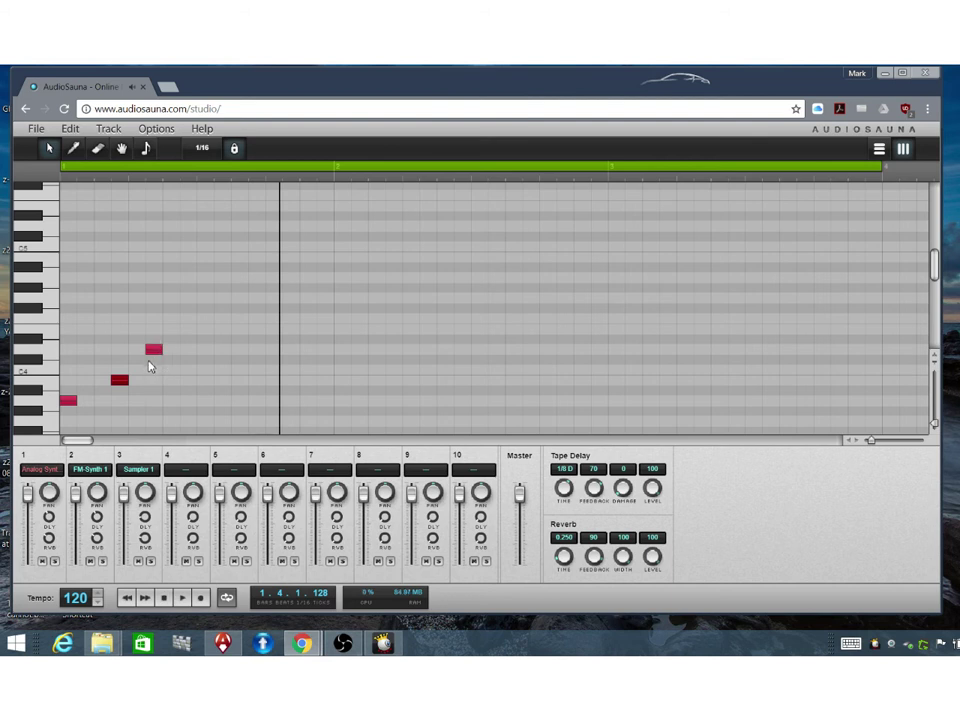
Lengthen A3 to 5, B3 to 7 and D4 to 8 sixteenths, starting B3 at 1.2.1 and D4 at 1.3.3
click(69, 403)
drag(79, 401, 249, 381)
click(119, 382)
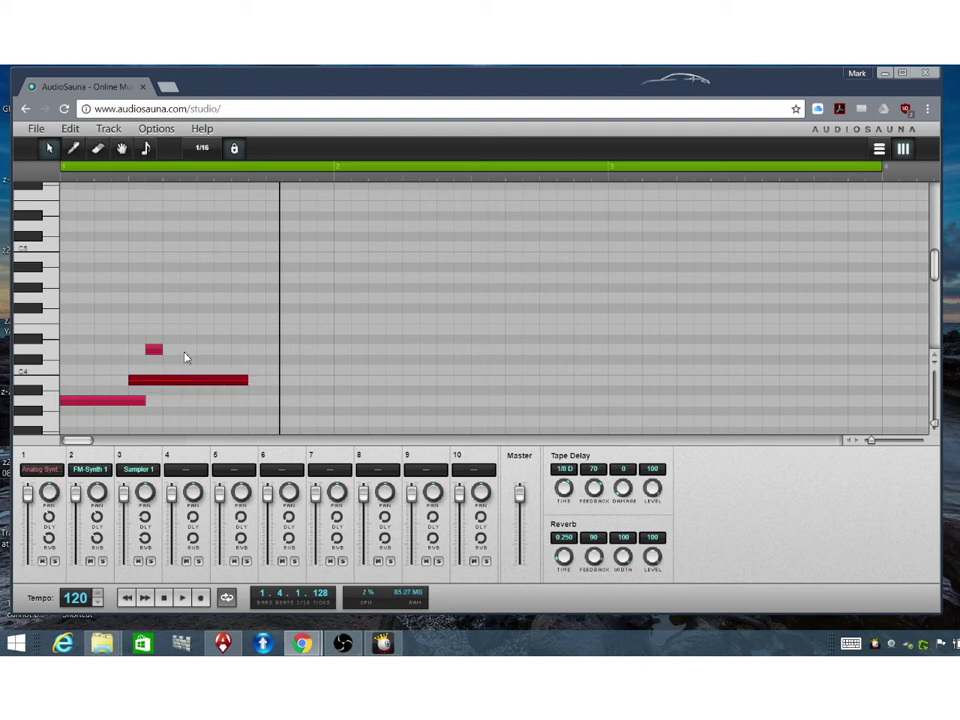
drag(154, 353, 368, 351)
Rewind to the start, play back the three lengthened Analog Synth notes, and stop playback
click(128, 598)
click(182, 598)
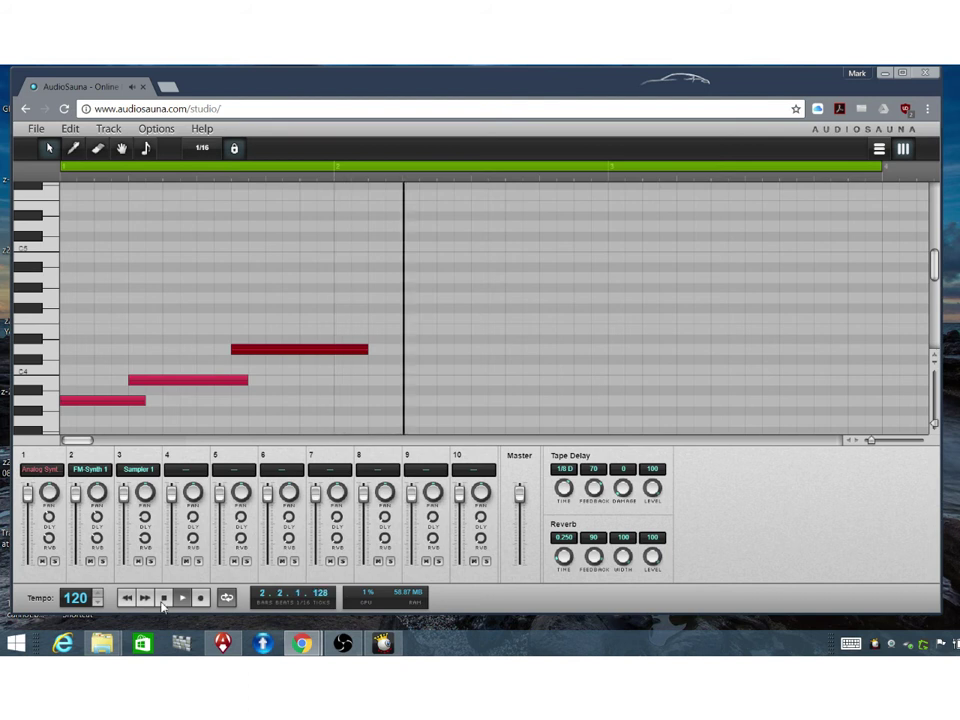
click(163, 599)
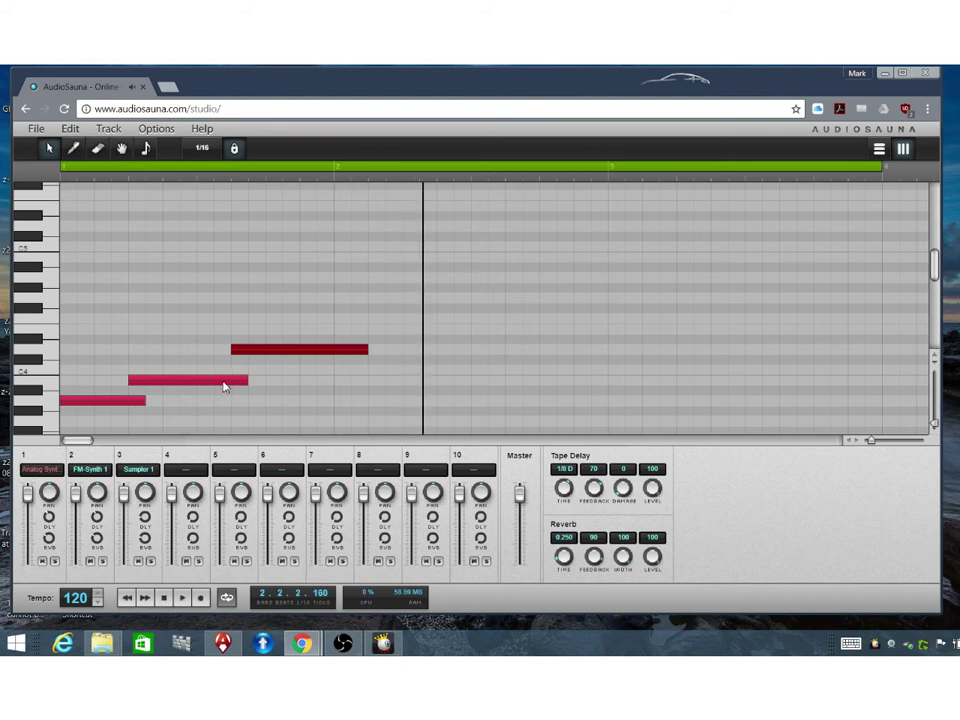
Lengthen A3 to 8 and B3 and D4 to 12 sixteenths, starting B3 at 1.2.4 and D4 at 2.1.2, and play from the start
click(142, 401)
drag(142, 401, 385, 381)
drag(312, 358, 452, 358)
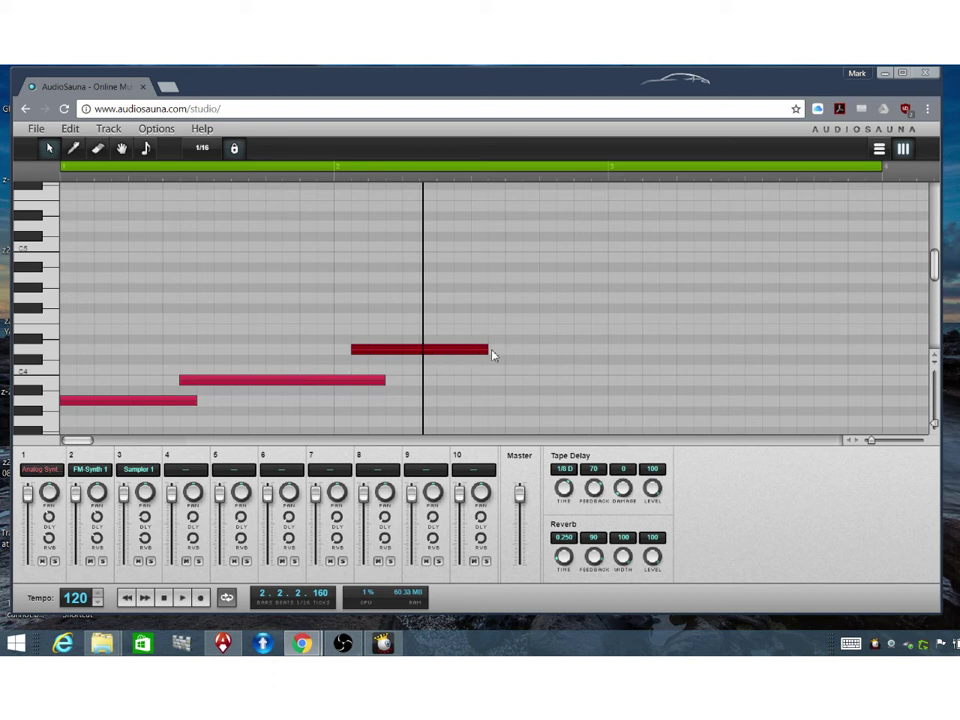
drag(488, 349, 557, 349)
click(127, 597)
click(182, 597)
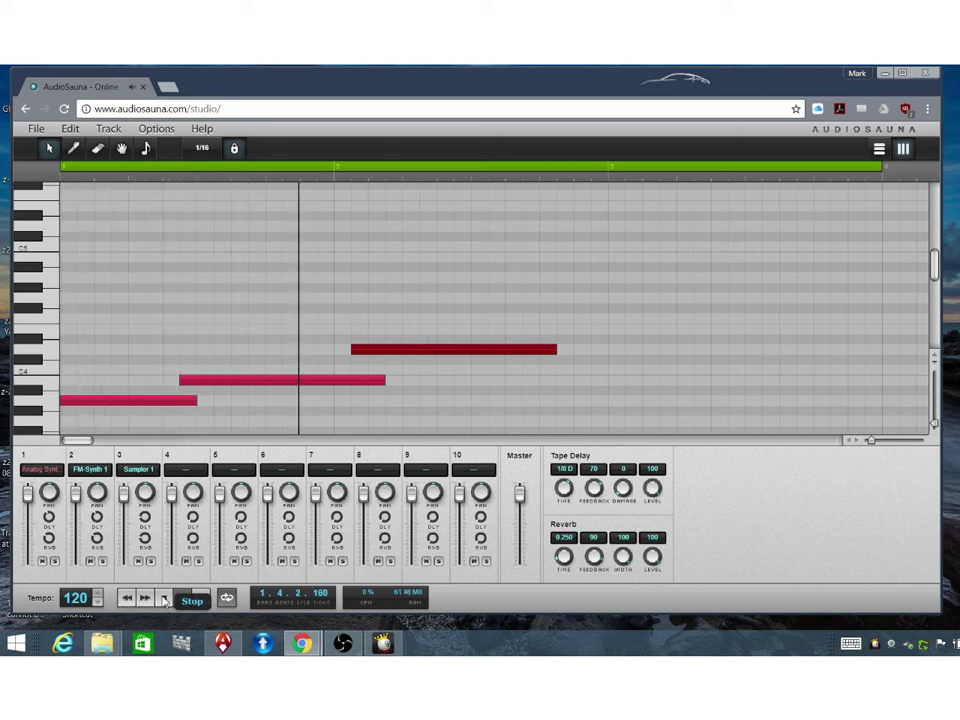
Stop playback and move the D4 note so that it starts at 1.4.3
click(165, 600)
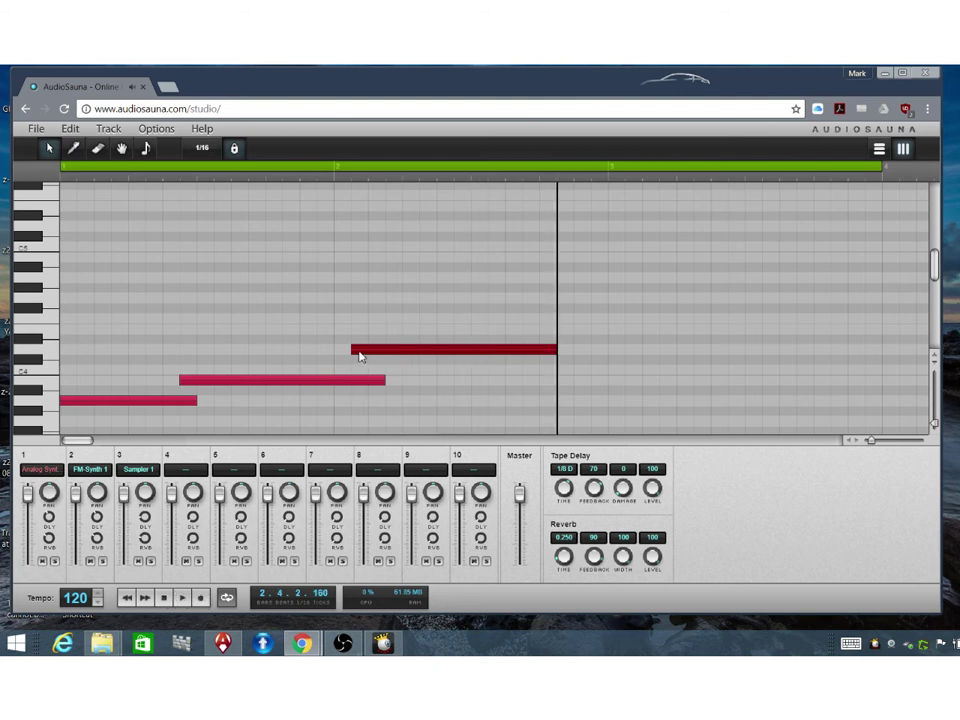
drag(364, 356, 315, 356)
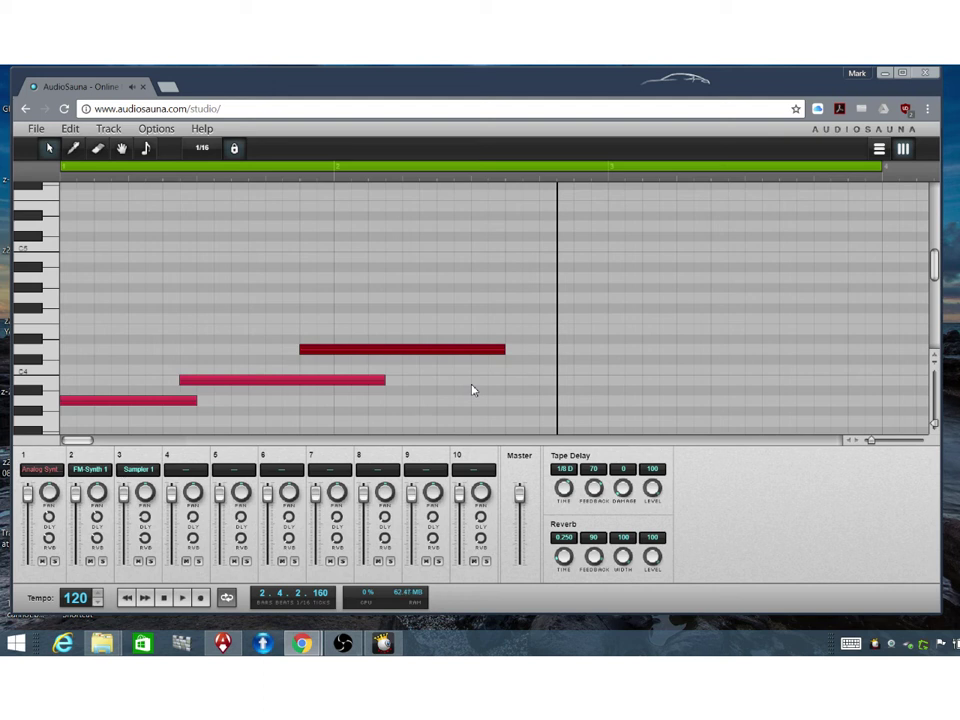
Record the sixteenth notes E3, D3 and C#3 twice on the Analog Synth track, in two takes starting at 2.4.2 and 3.1.1
click(199, 599)
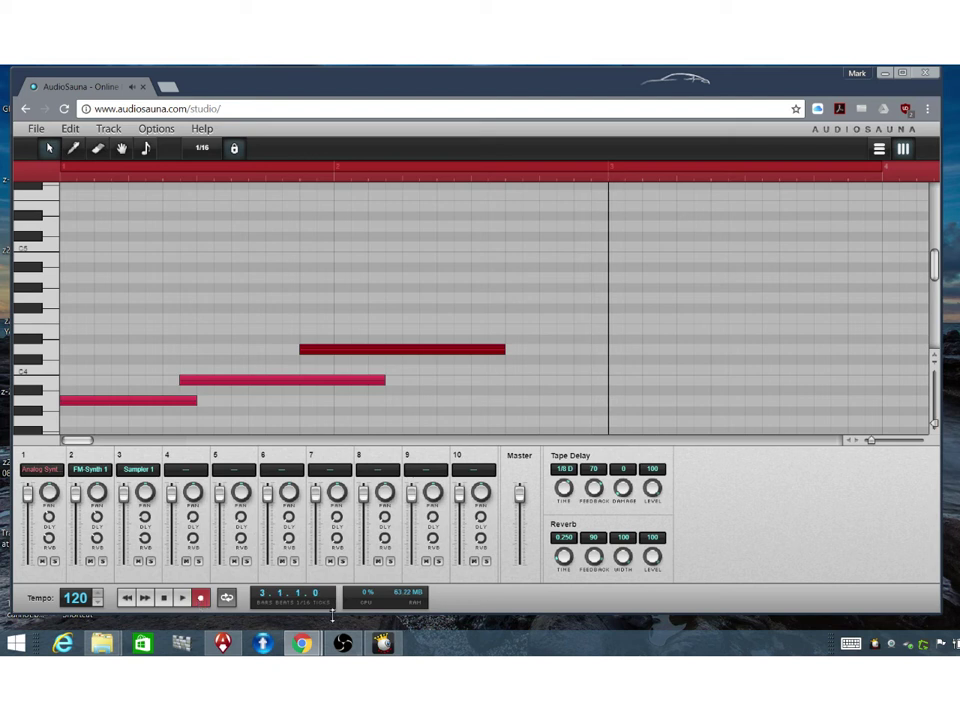
click(201, 598)
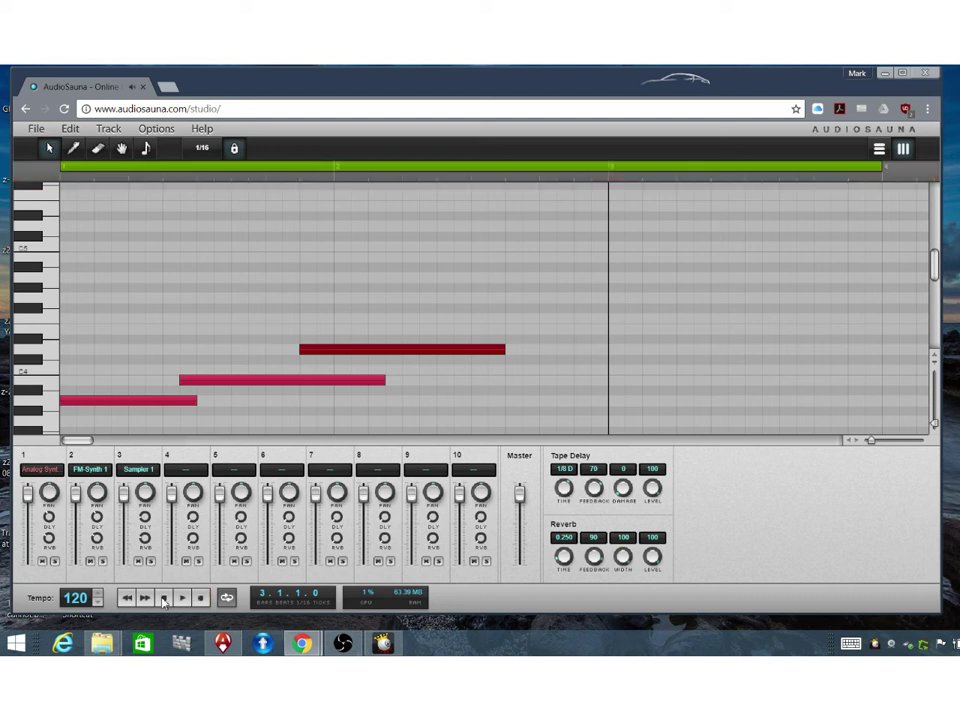
click(508, 402)
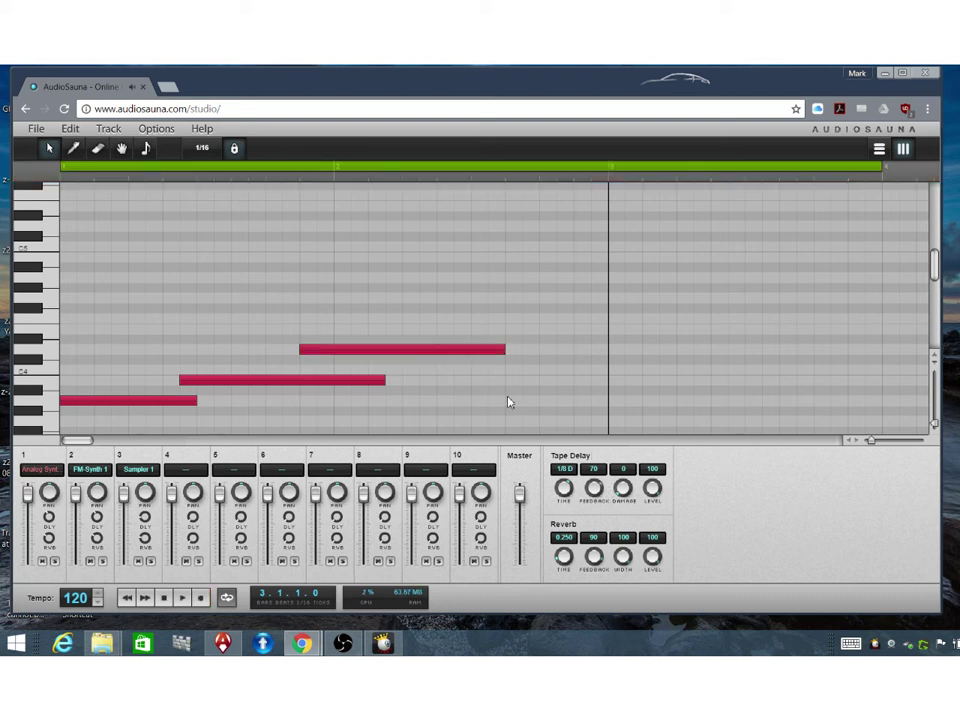
click(72, 149)
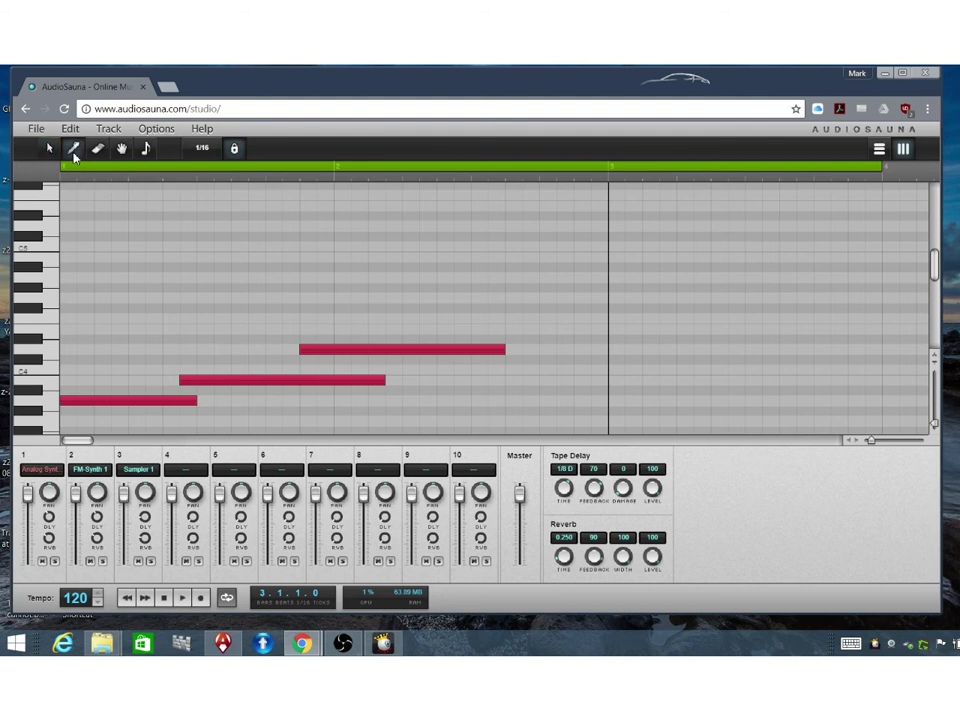
click(201, 599)
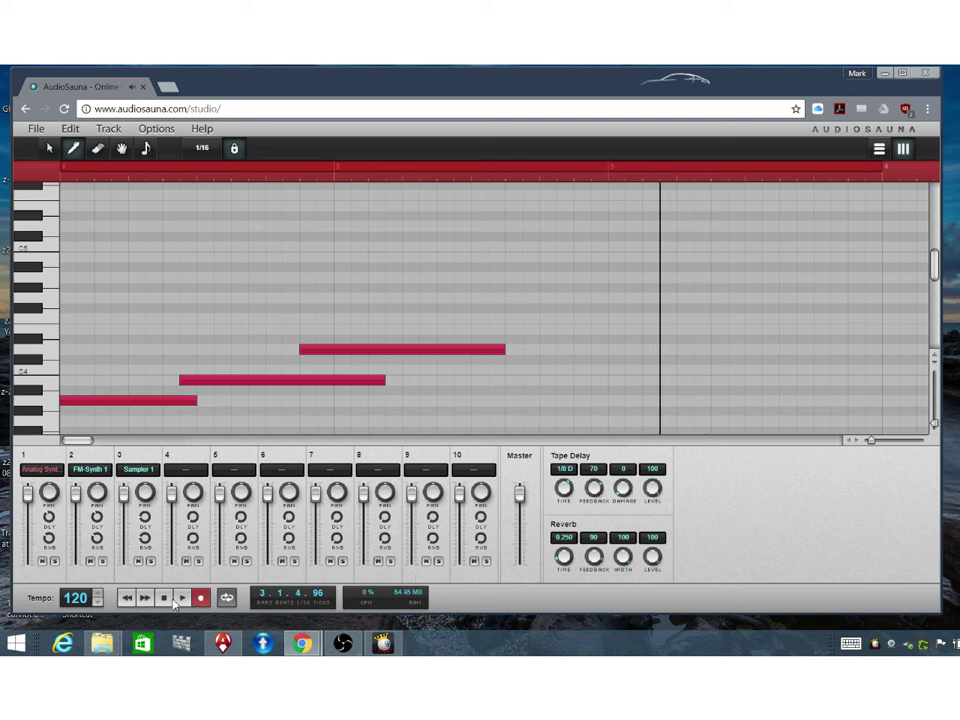
key(space)
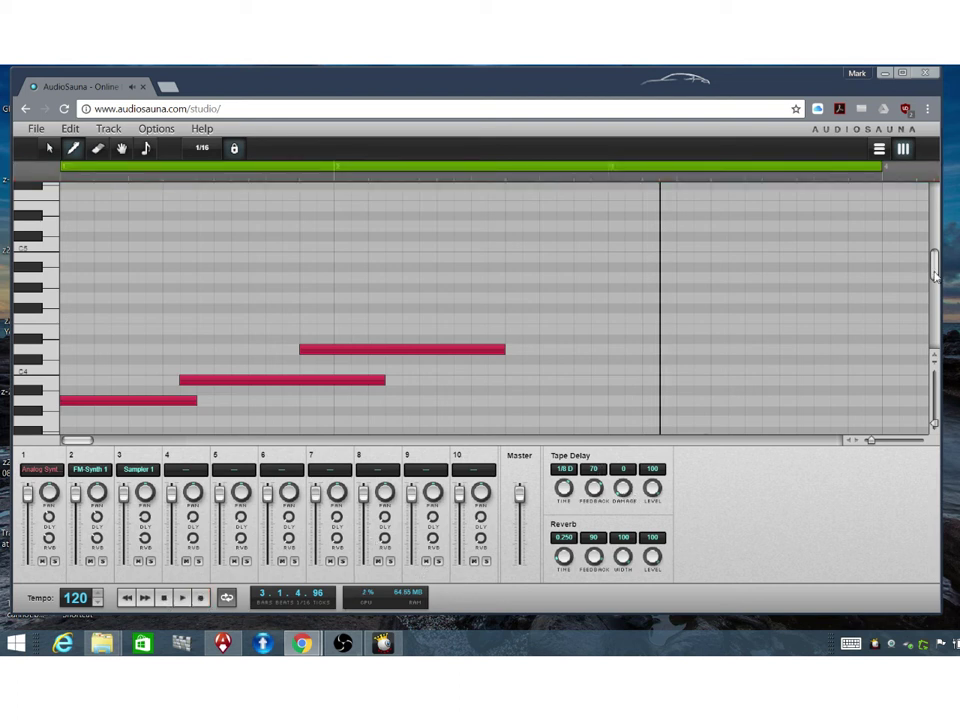
Move the six short recorded notes together so that they start at 2.3.3, and play the track back from the start
drag(935, 277, 932, 286)
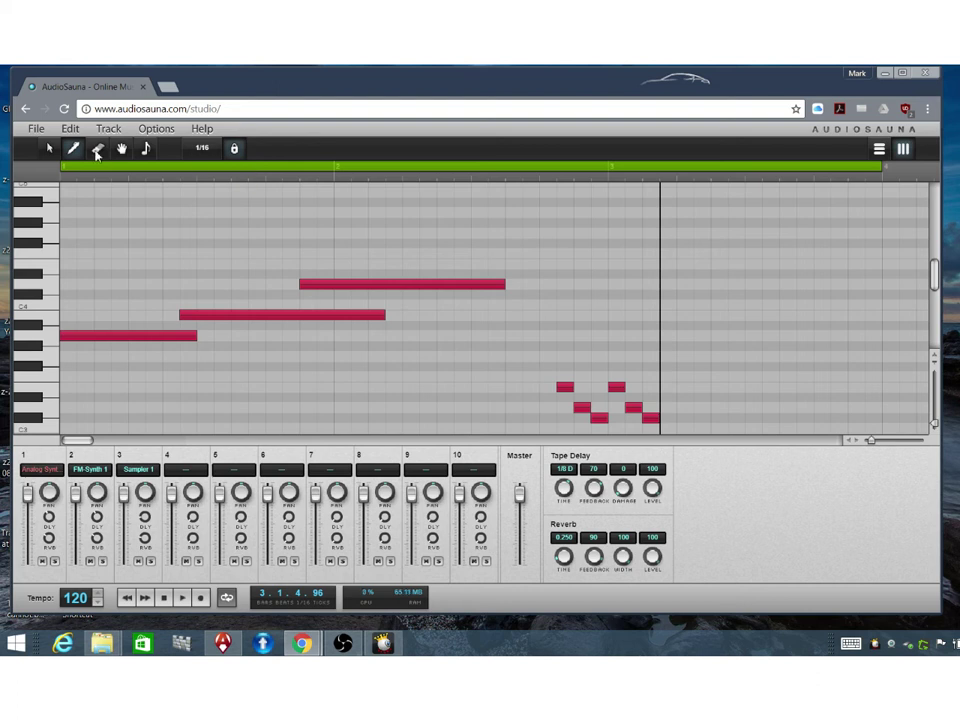
click(49, 150)
drag(557, 368, 675, 429)
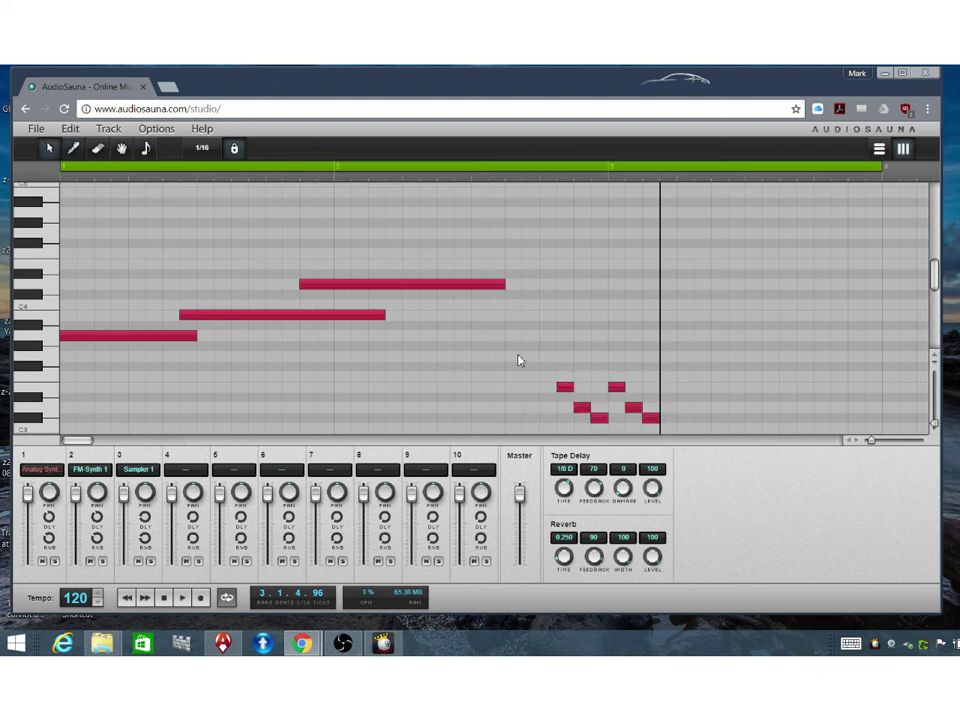
drag(541, 361, 672, 424)
drag(564, 393, 512, 389)
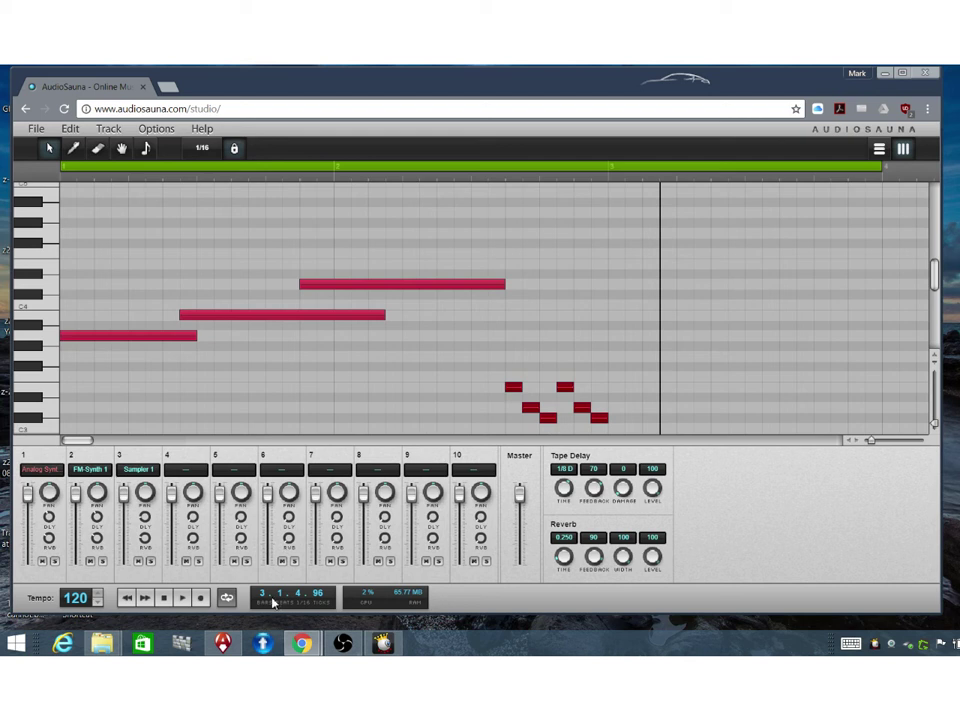
click(125, 598)
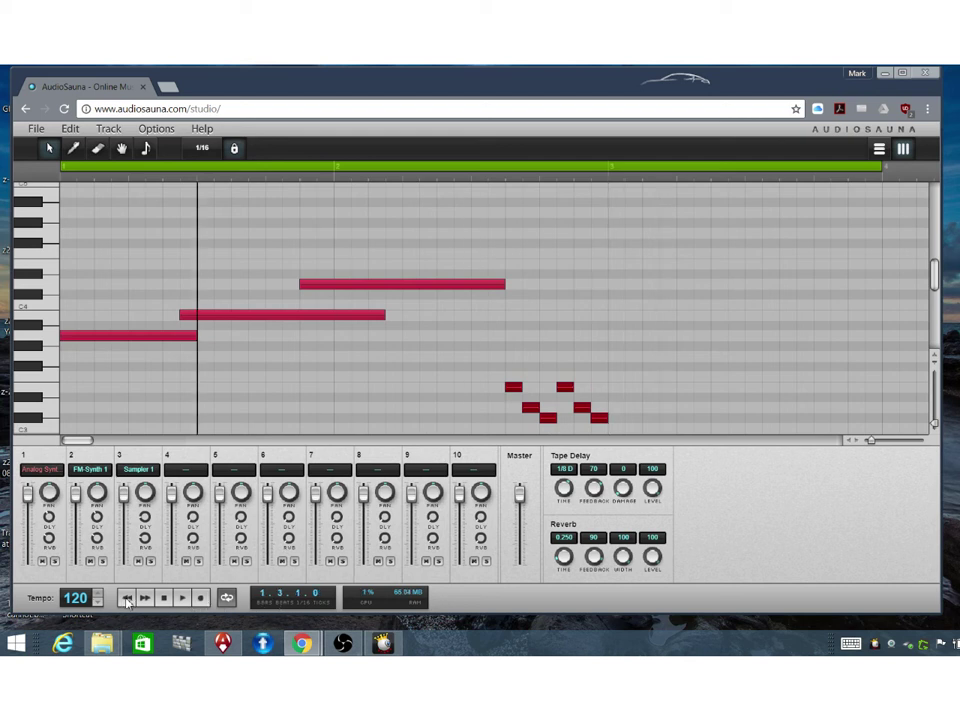
click(183, 598)
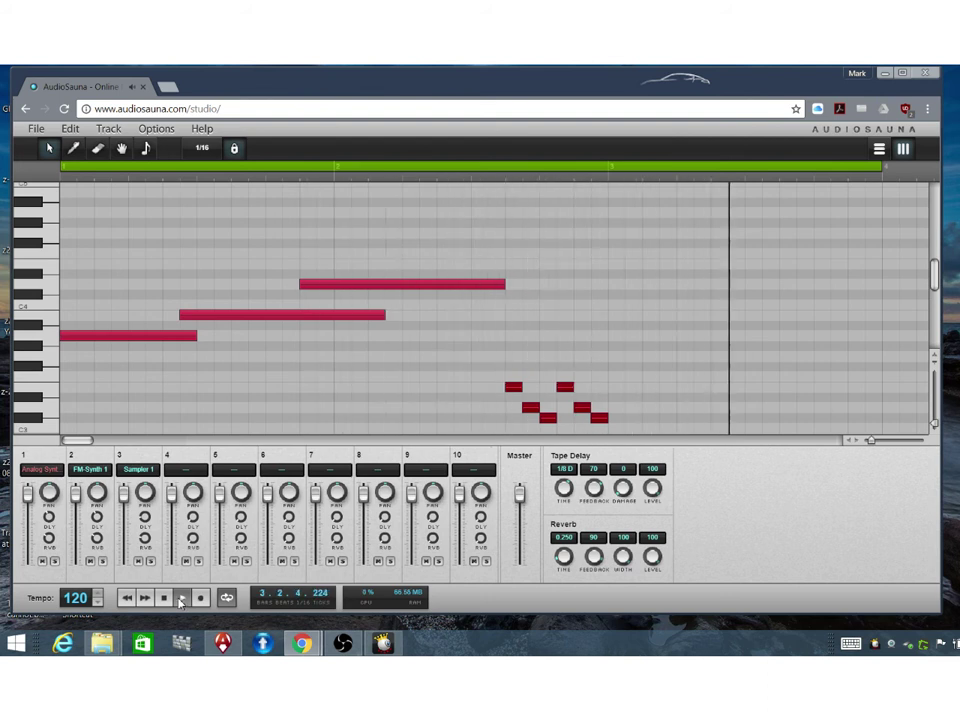
key(space)
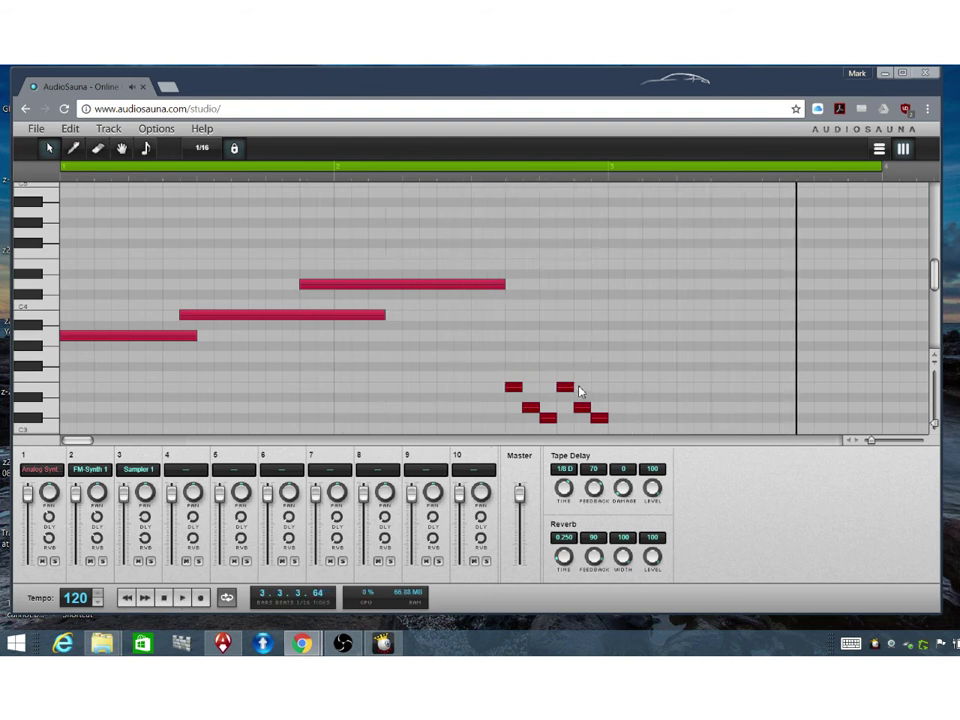
Lengthen the six short notes to 8 sixteenths, and move the D3 pair to 3.1.2 and 3.3.2 and the C#3 pair to 2.4.4 and 3.3.1
drag(572, 386, 694, 393)
click(645, 356)
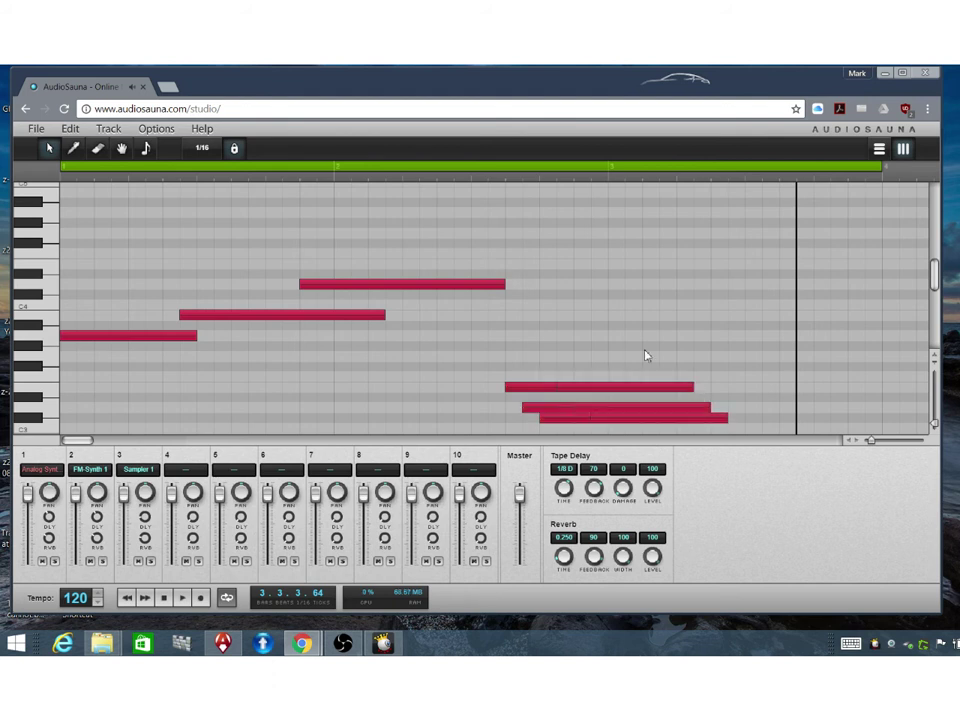
drag(600, 412, 707, 410)
drag(610, 416, 796, 412)
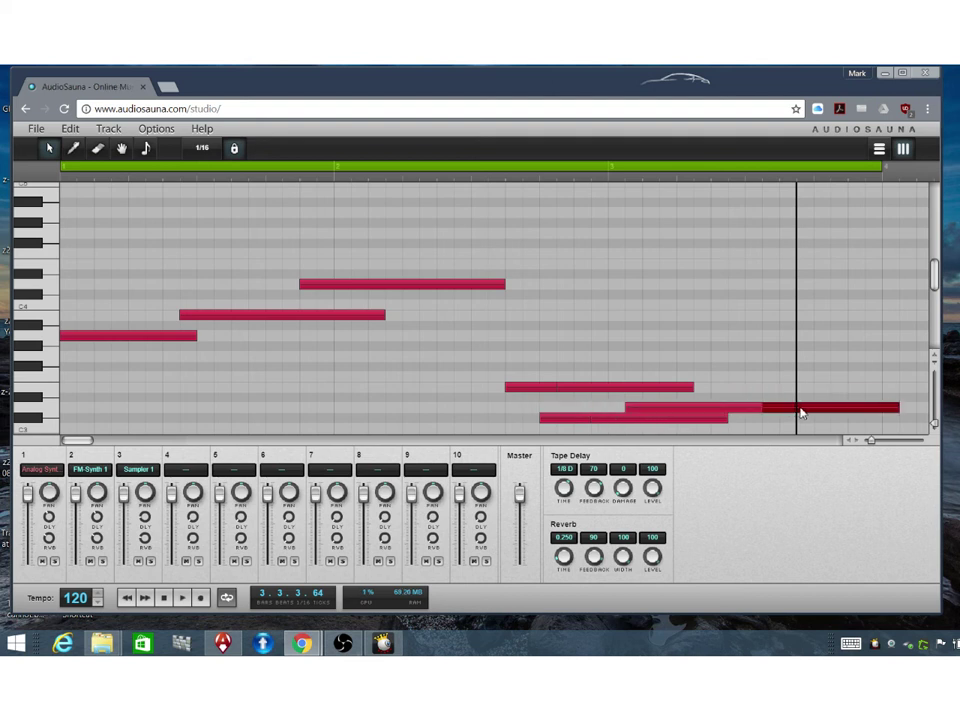
drag(612, 424, 825, 426)
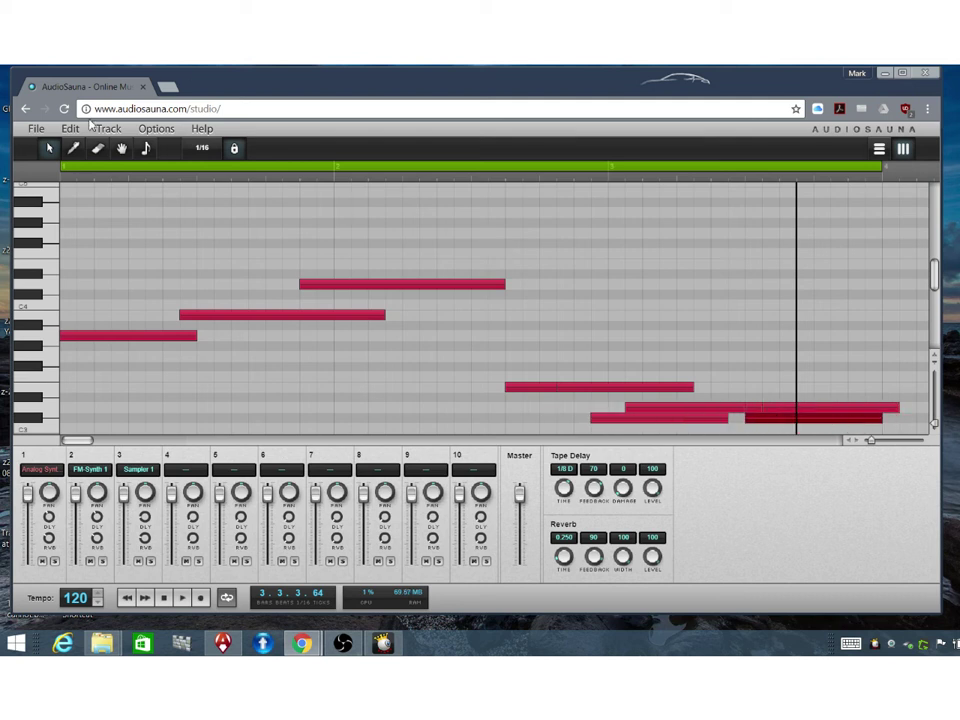
Erase the C#3 note at 3.3.1 and the D3 note at 3.1.2
click(101, 149)
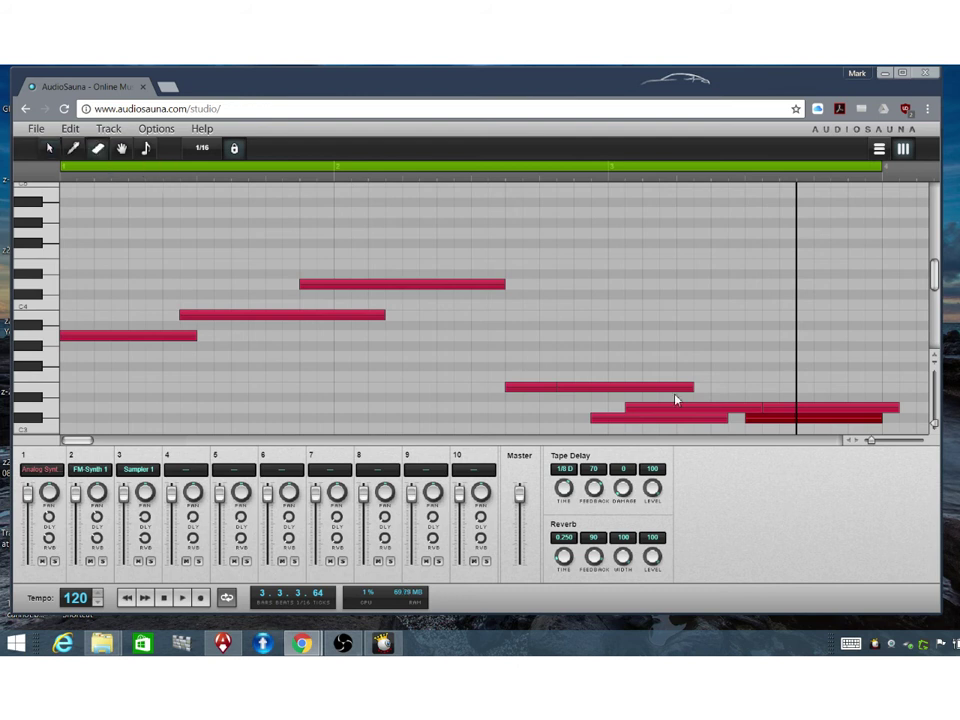
click(812, 422)
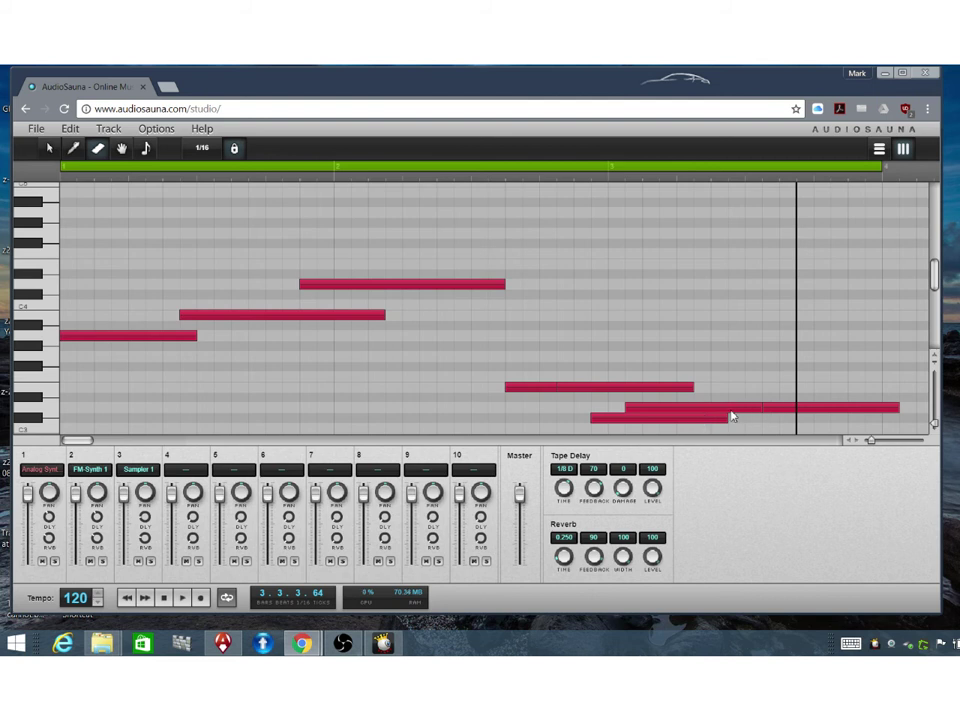
click(698, 410)
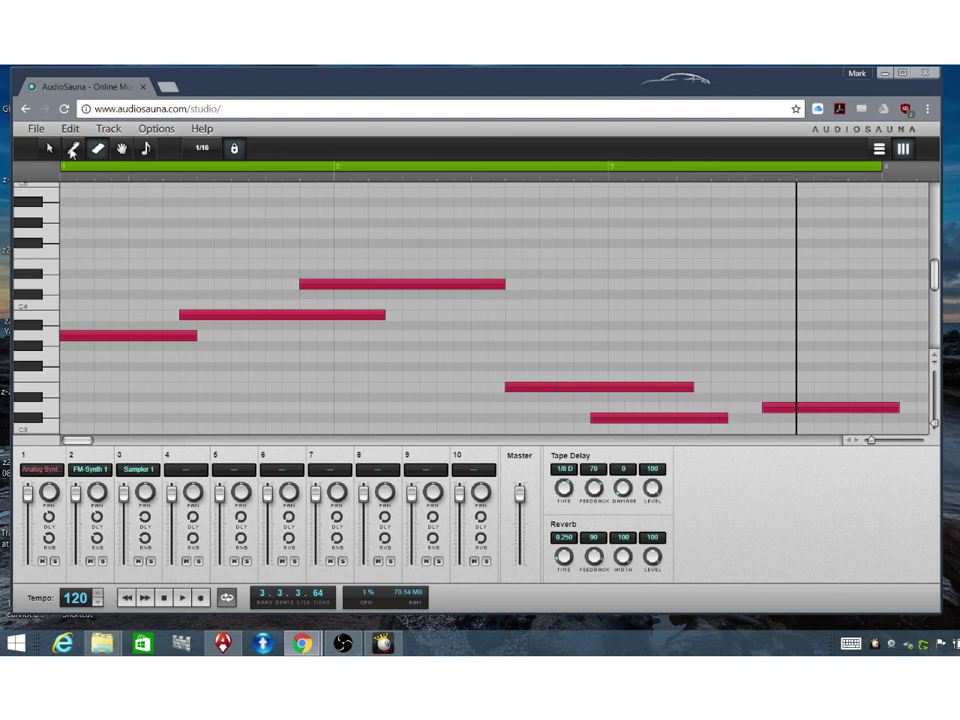
Move the remaining D3 note to 3.1.4 and the remaining C#3 note to 3.3.1, and play back the result
click(48, 150)
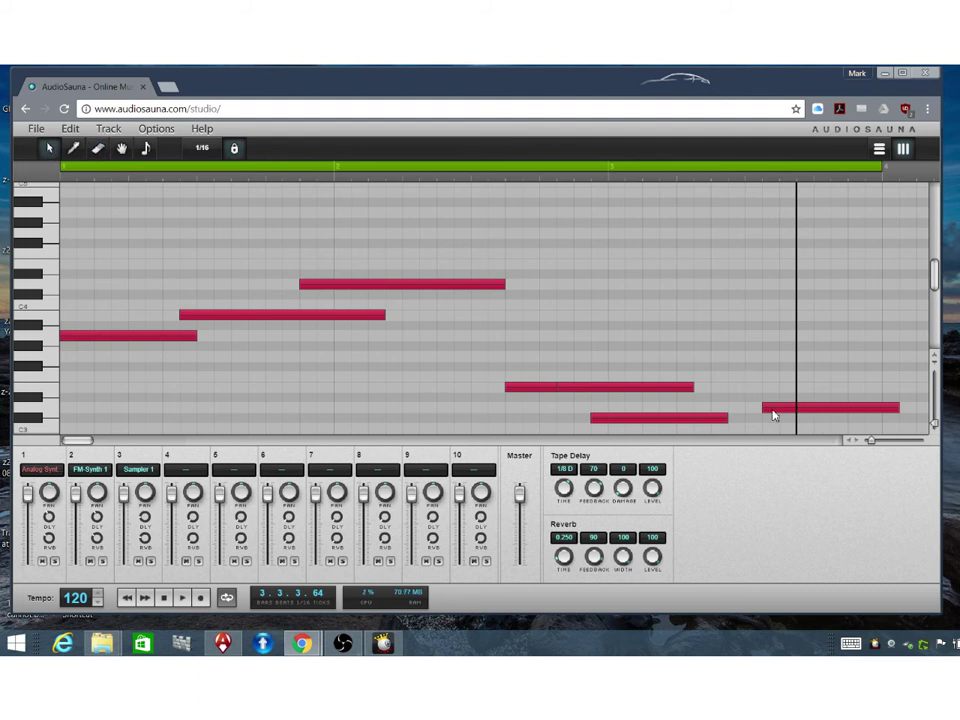
drag(773, 412, 840, 425)
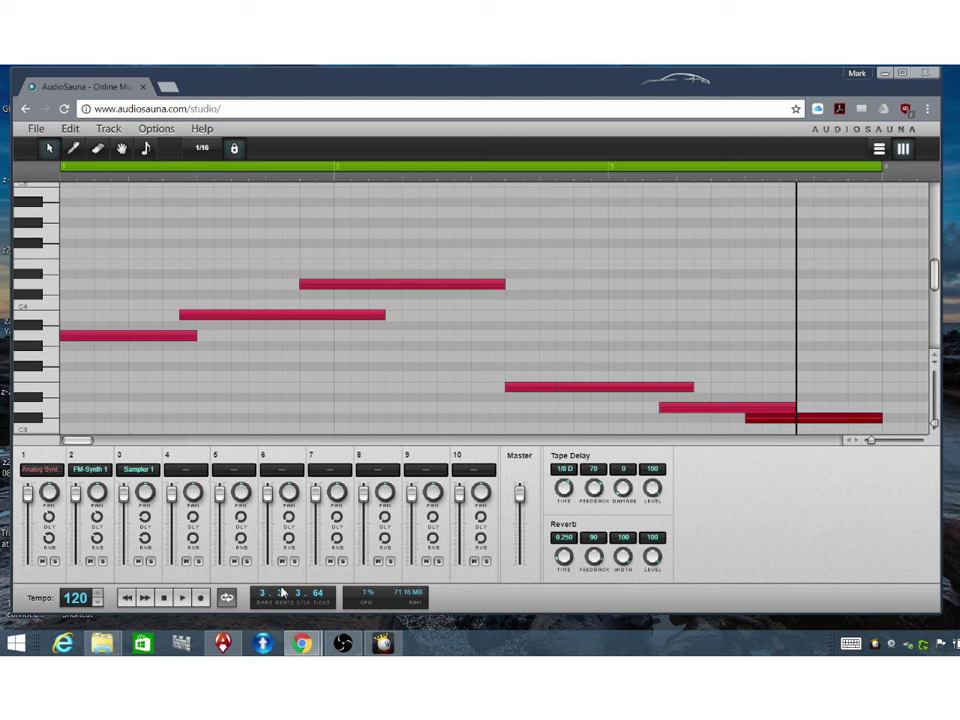
click(182, 598)
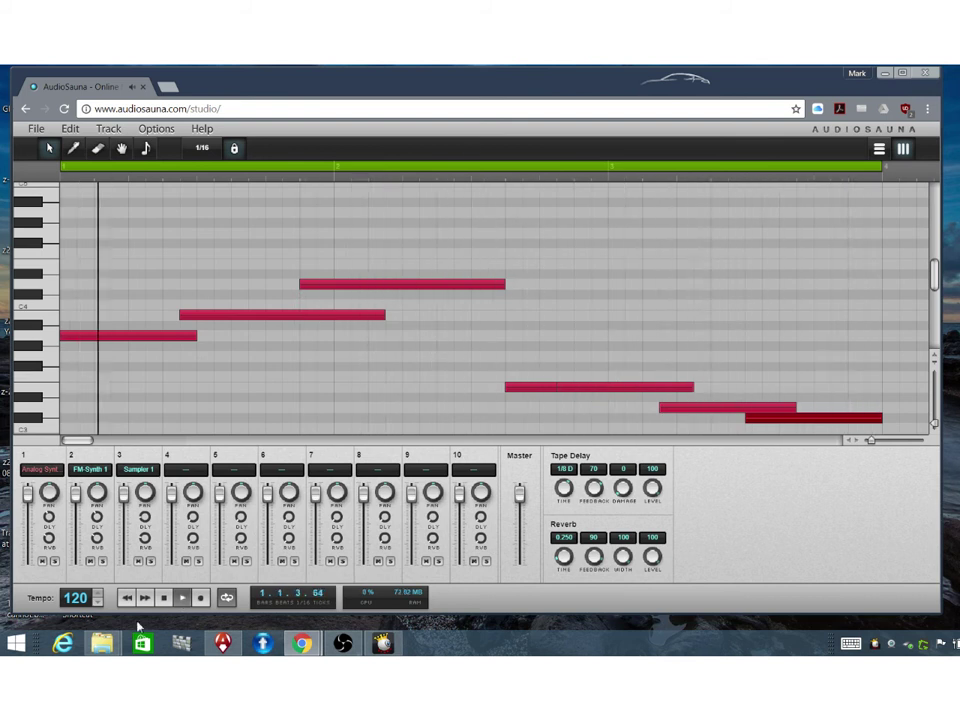
click(165, 597)
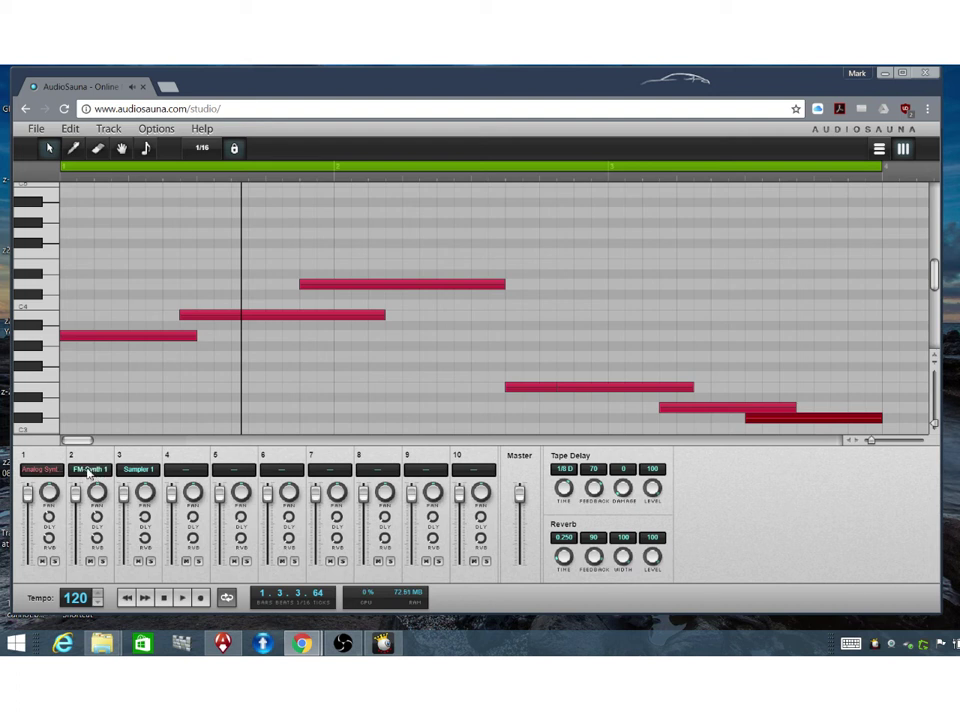
Select the Sampler 1 track and lower the volumes of the Analog Synth and FM-Synth 1 tracks to a matching level
click(88, 470)
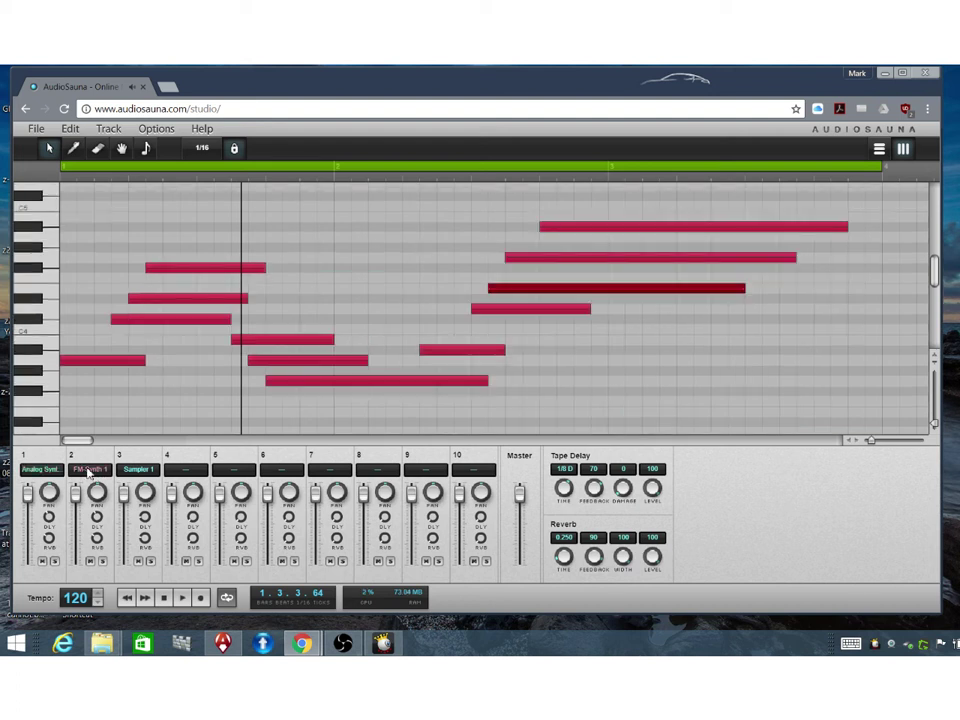
click(41, 470)
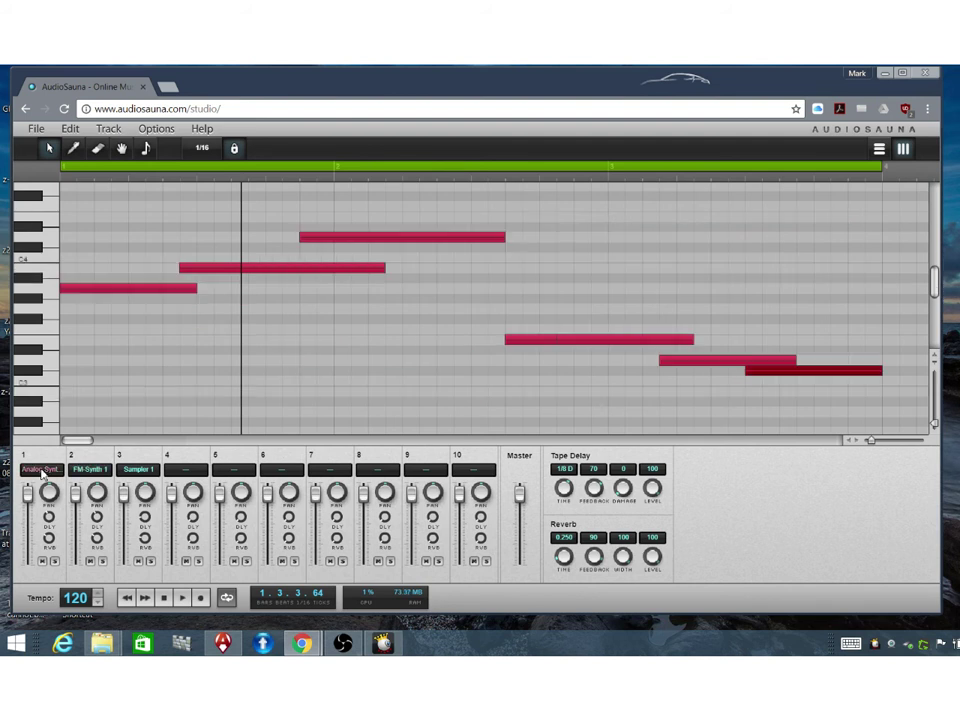
click(143, 471)
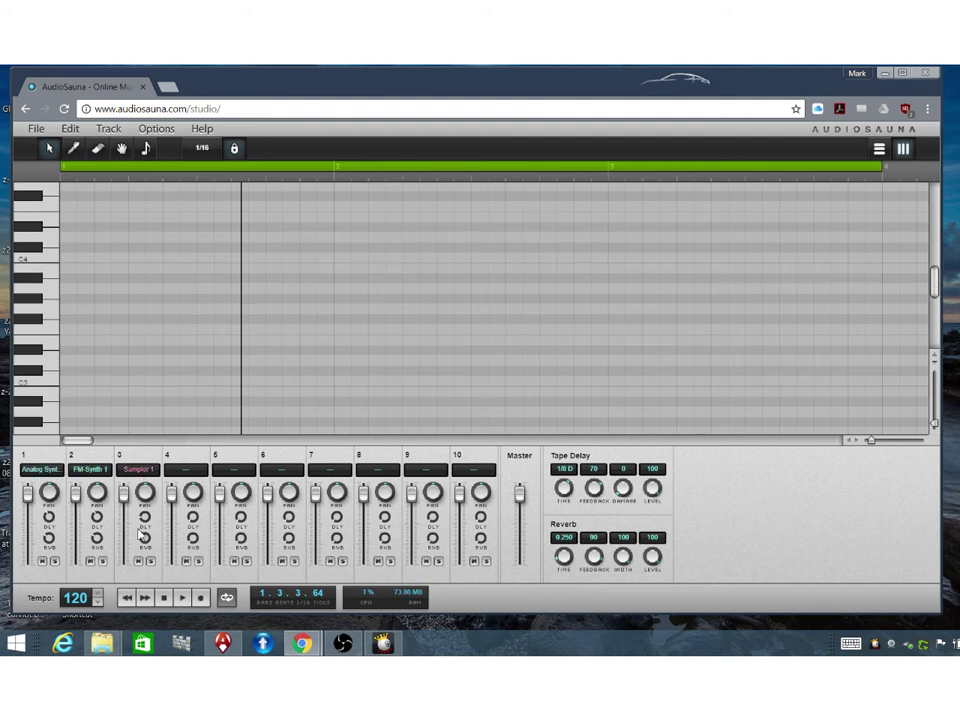
mouse_move(30, 498)
drag(30, 498, 80, 535)
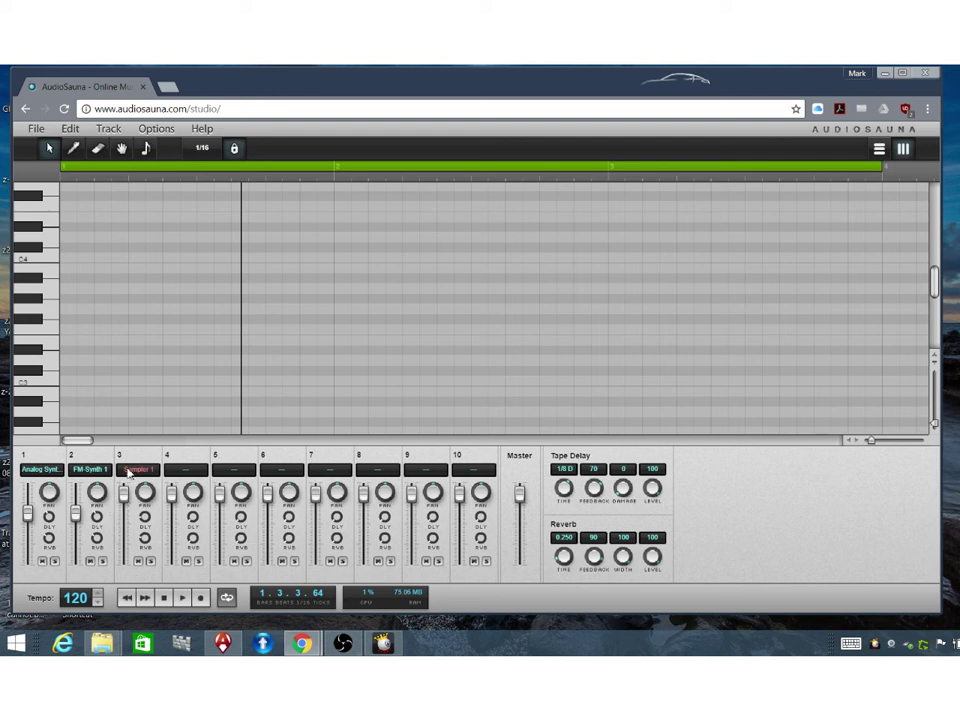
Show the Sampler 1 device and audition its Base 1, Base 2, Snare 1 and Snare 2 samples
click(157, 132)
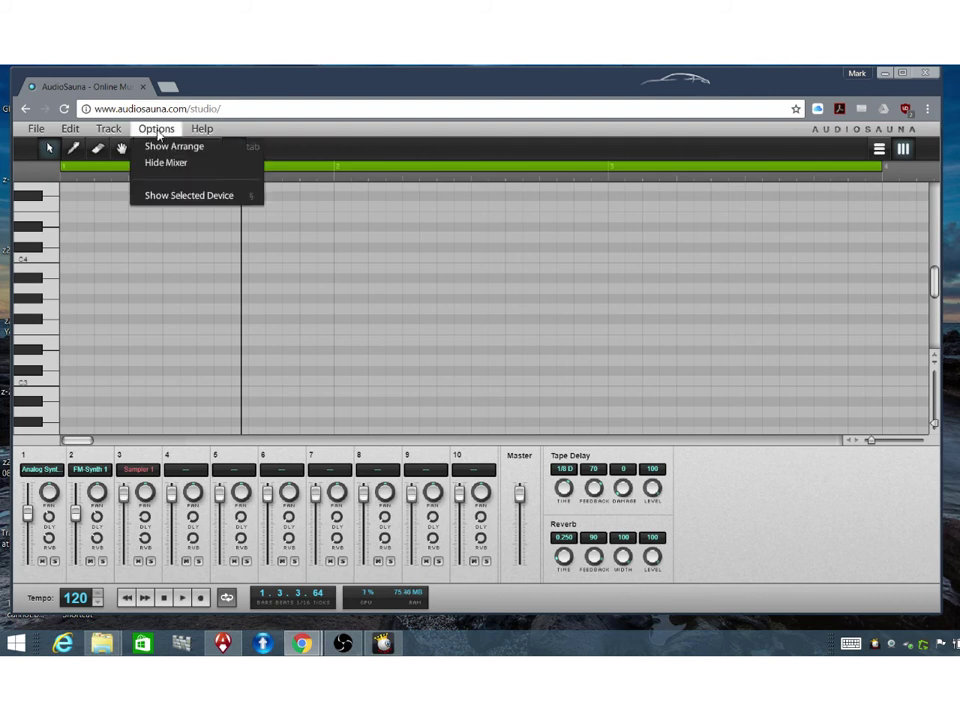
click(176, 195)
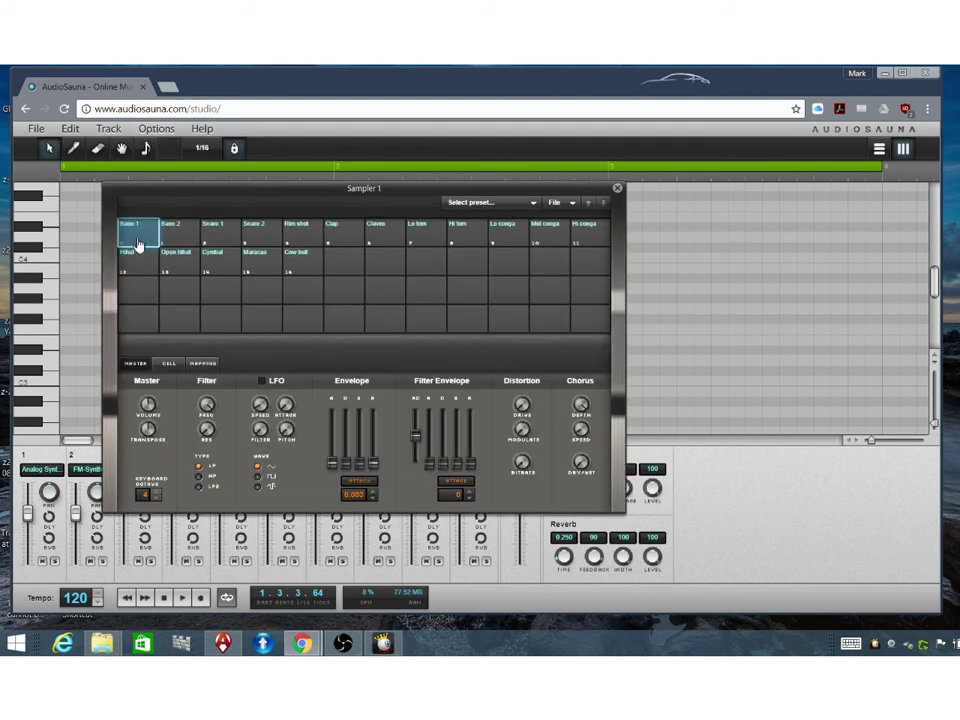
click(171, 246)
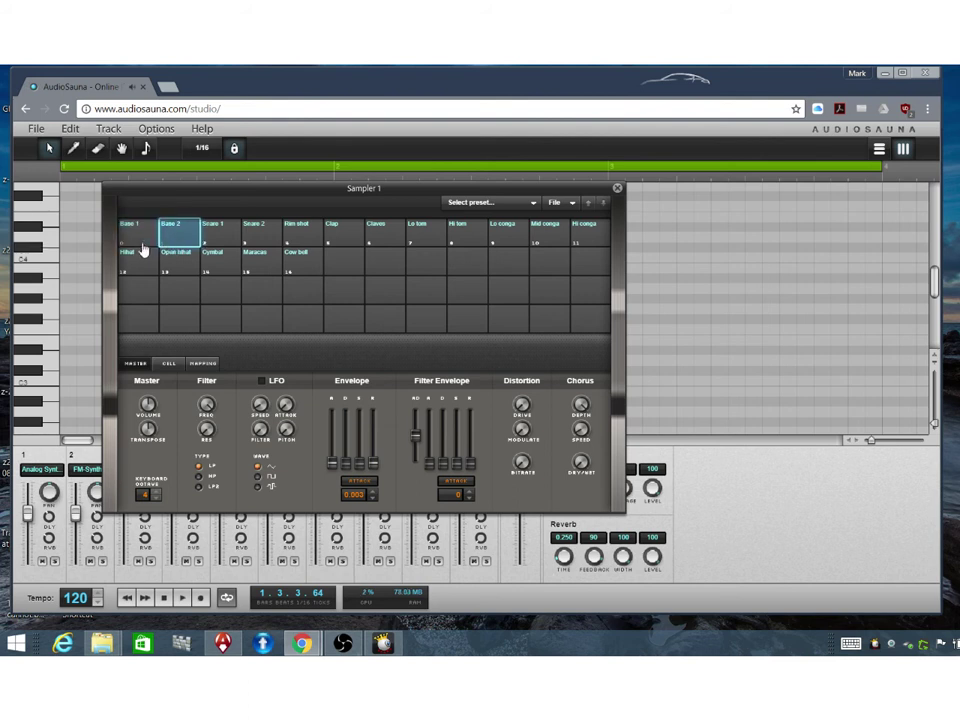
click(142, 247)
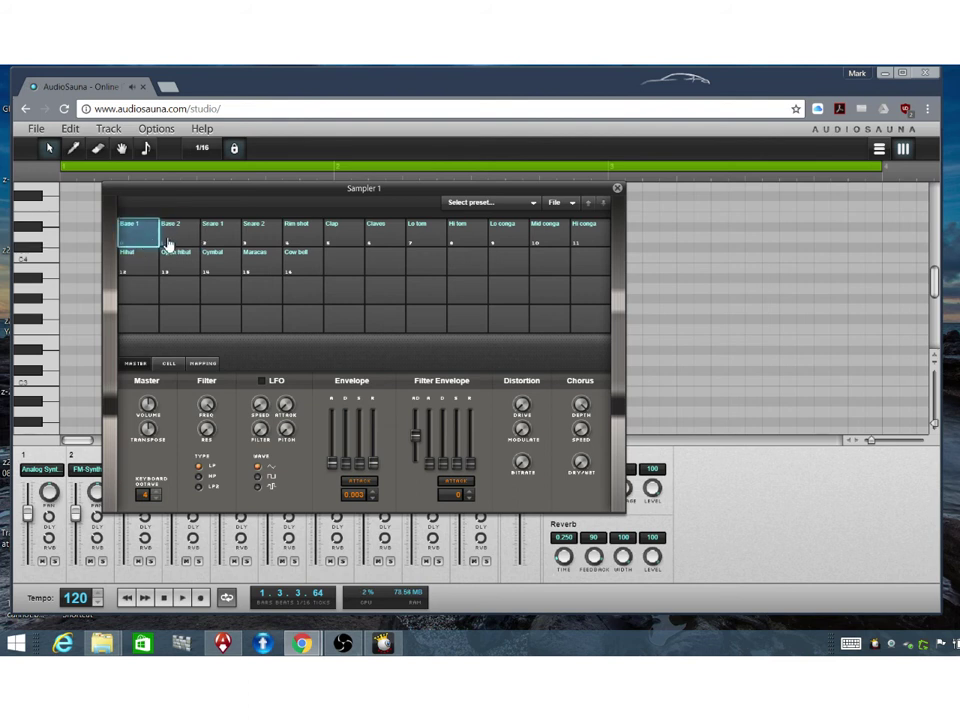
click(169, 245)
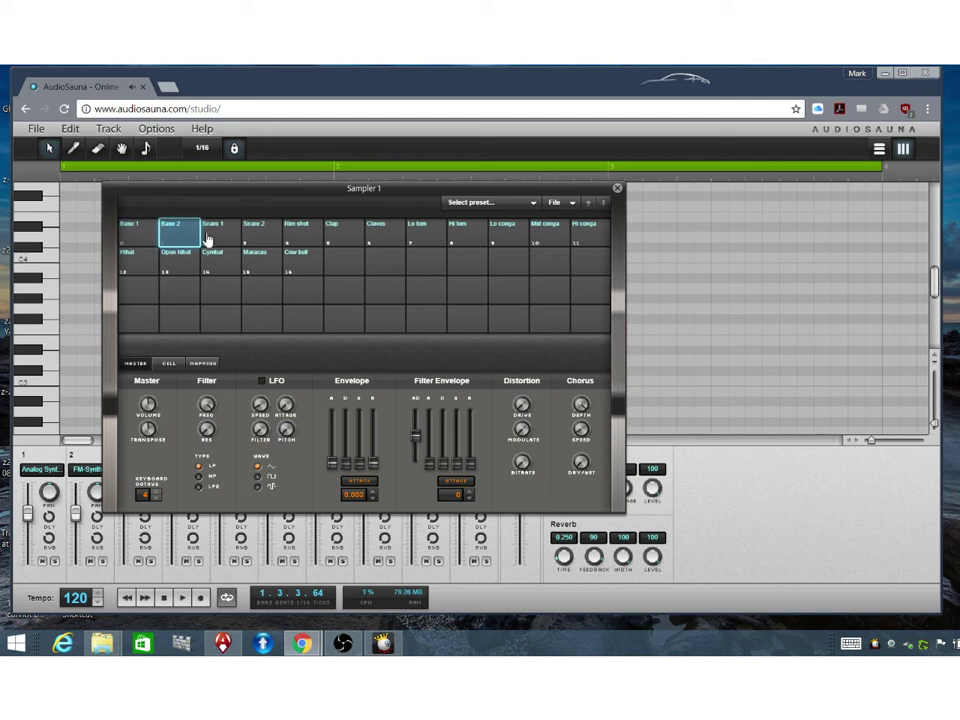
click(216, 245)
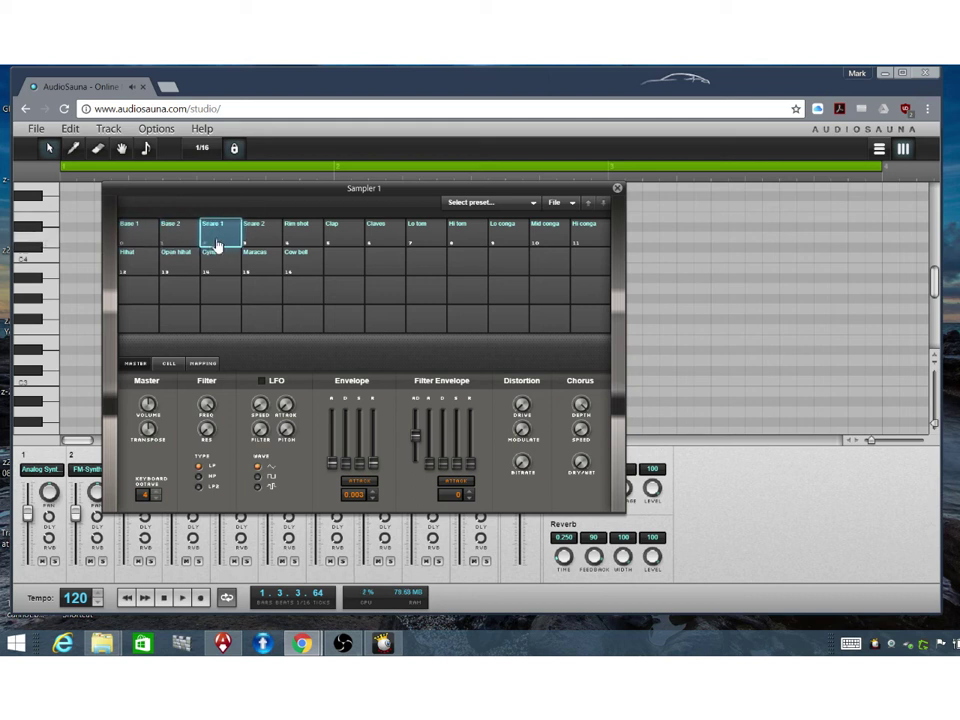
click(273, 241)
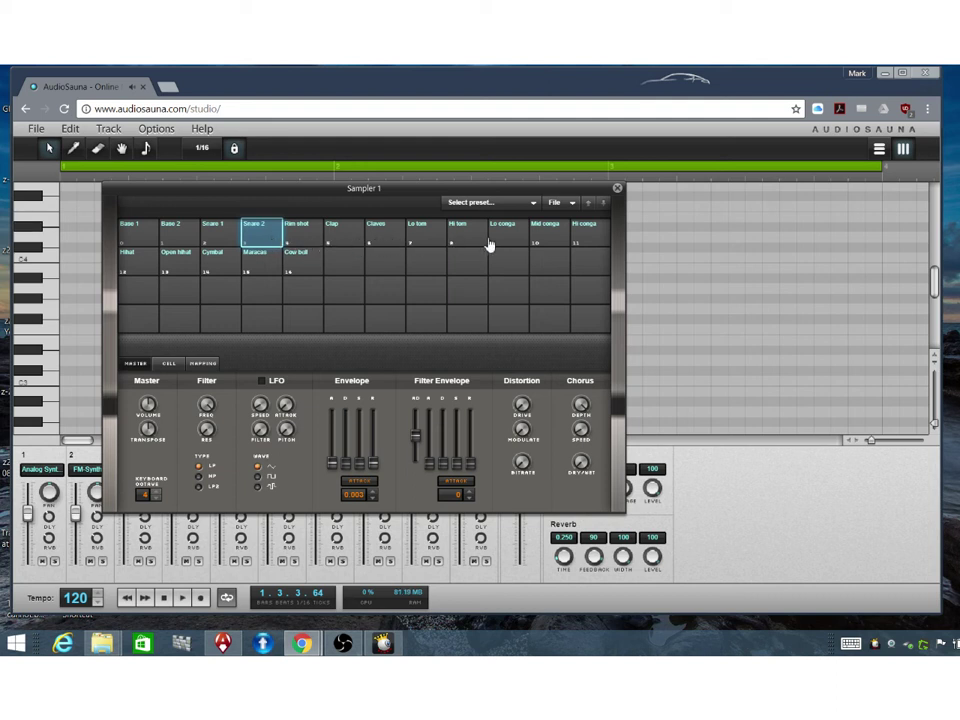
Audition the Cymbal sample, close the Sampler 1 device and try its sounds from the computer keyboard
click(218, 266)
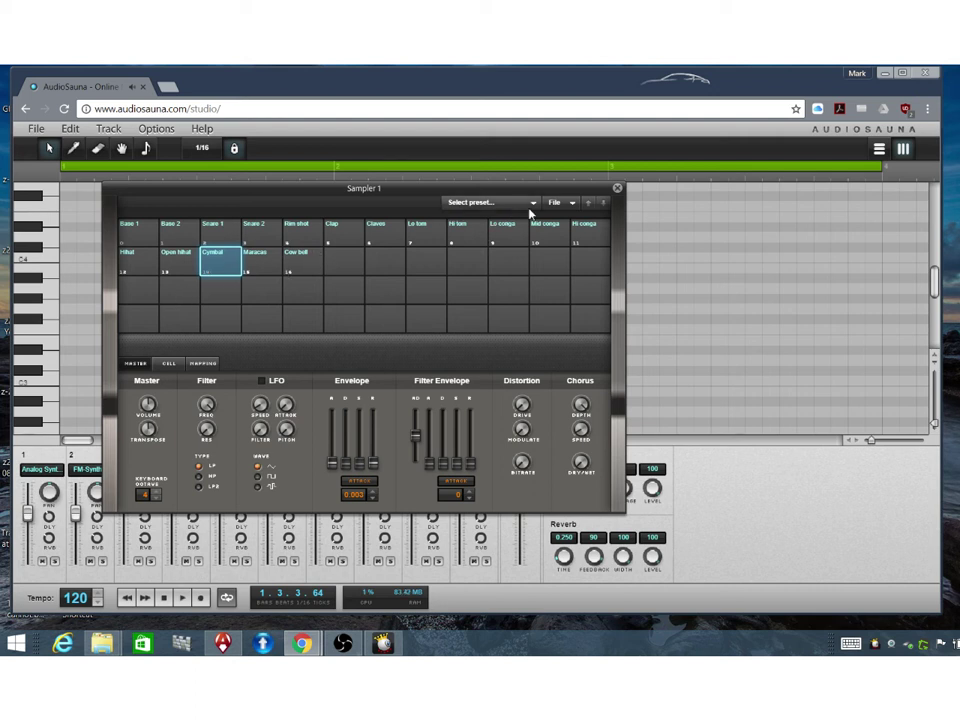
click(617, 190)
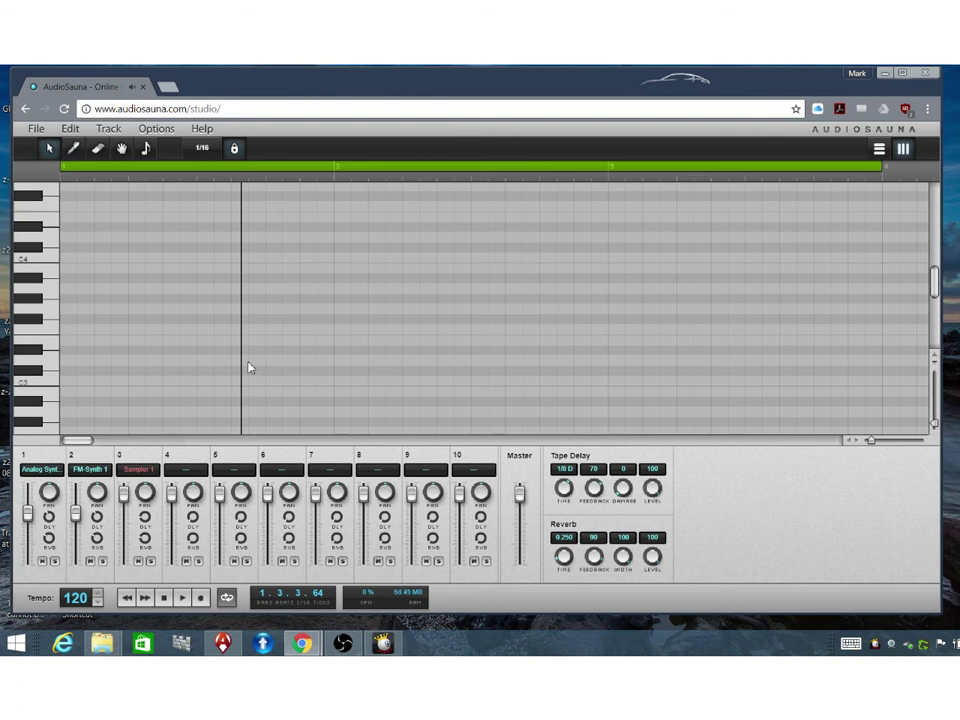
key(z)
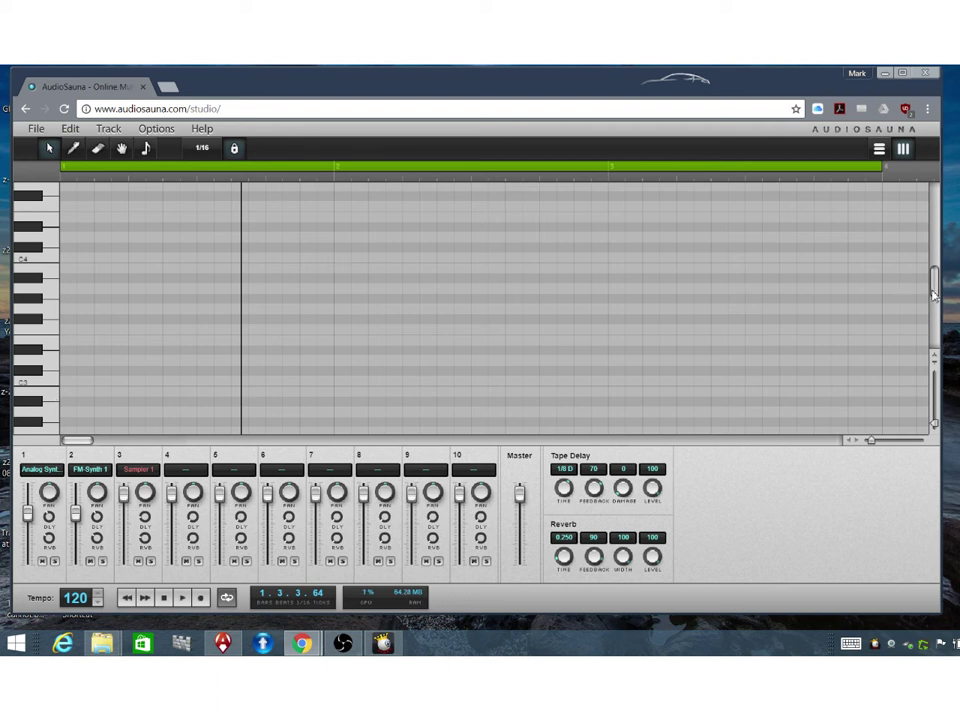
Draw two adjacent sixteenth notes on F4 at 1.1.1 and 1.1.2 in the Sampler 1 track and play them from the beginning
scroll(933, 285, up, 3)
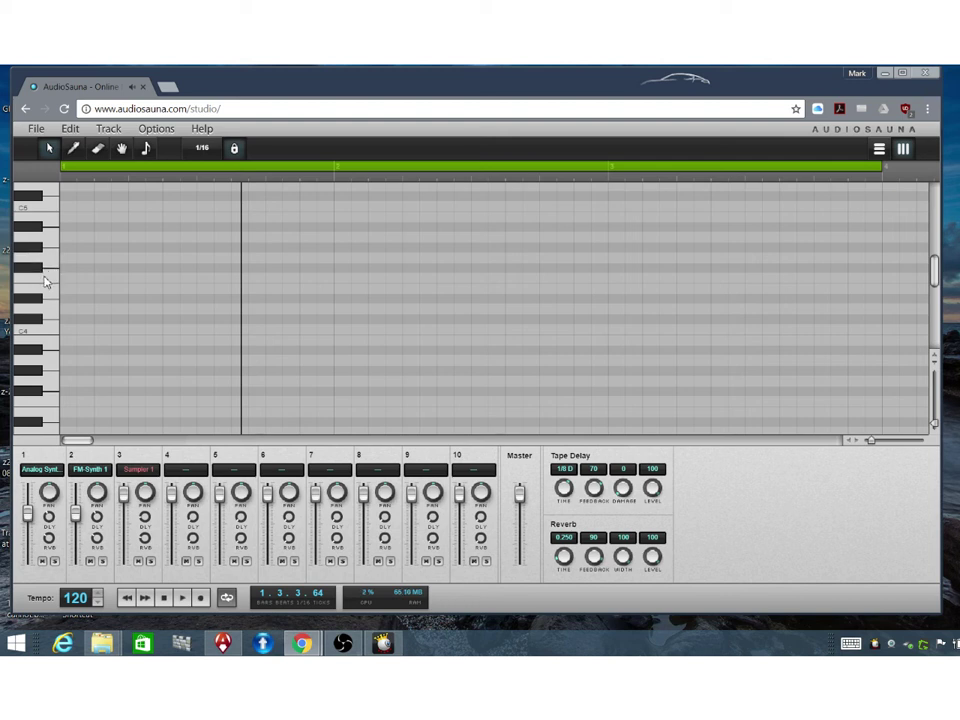
click(73, 148)
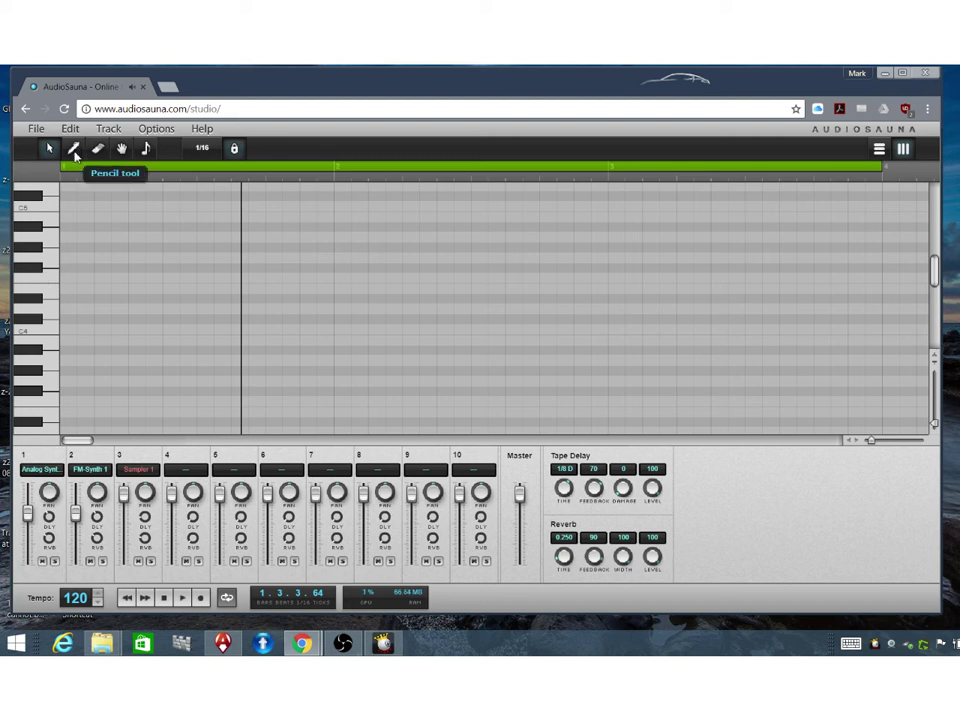
drag(64, 279, 95, 281)
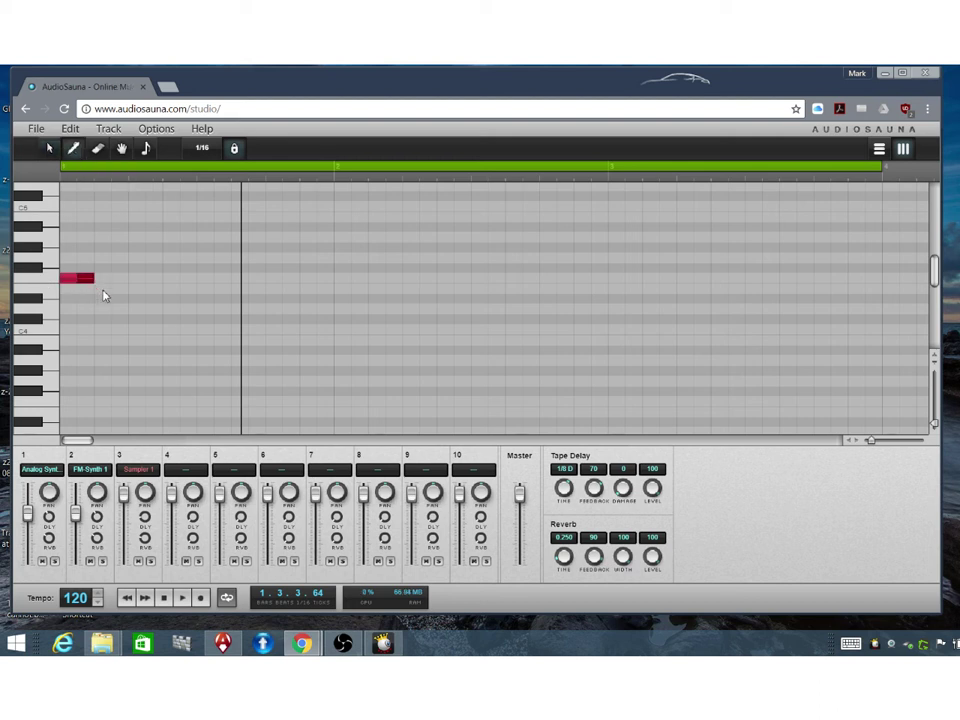
click(127, 598)
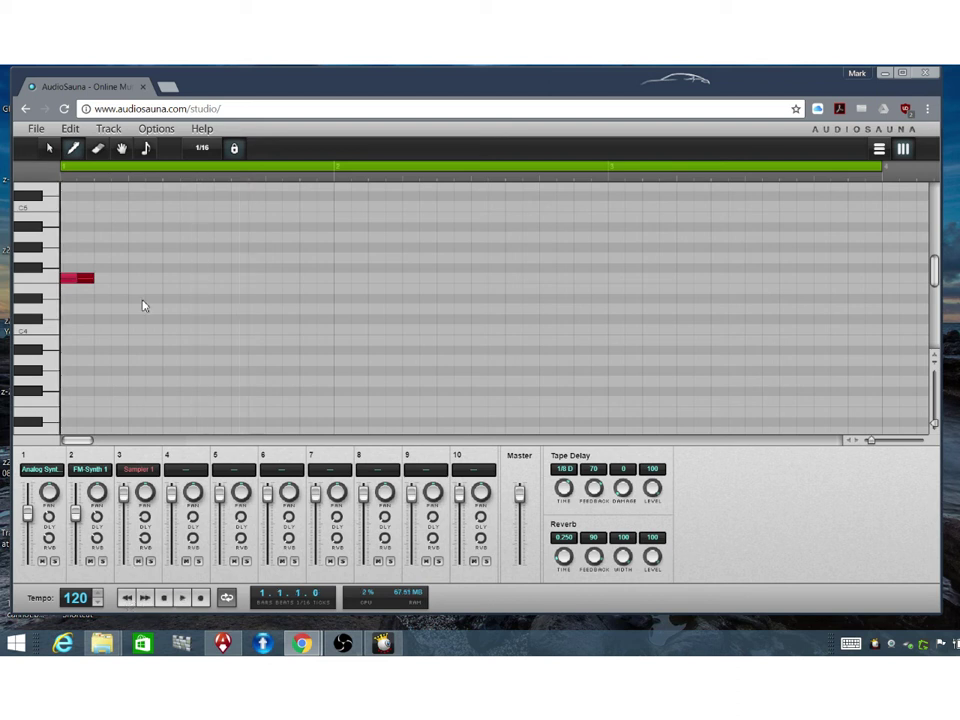
click(181, 598)
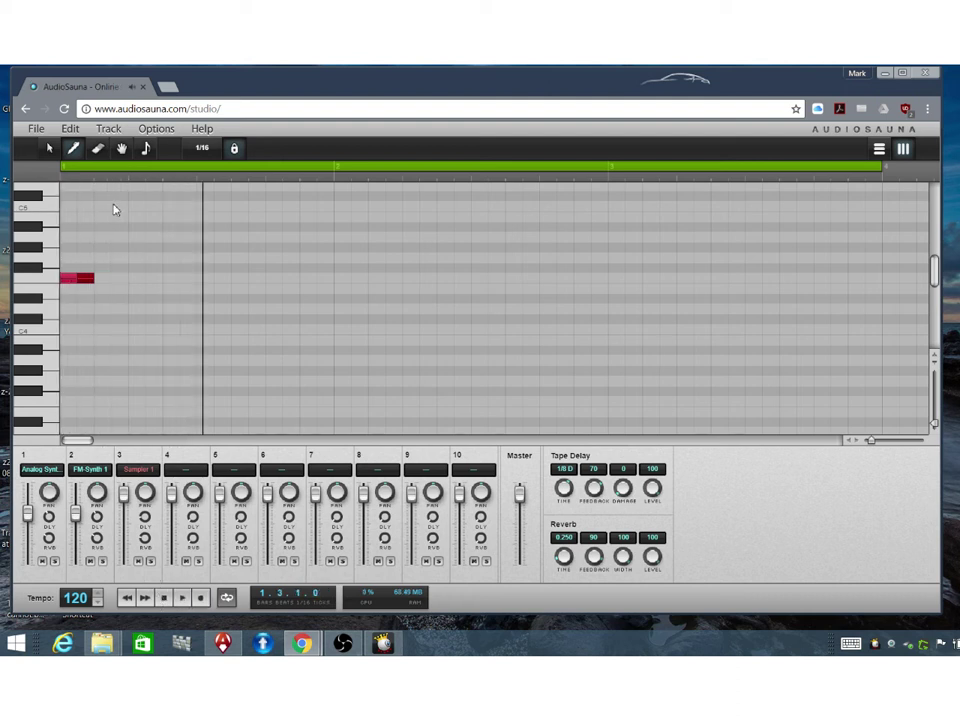
Add two sixteenth notes on E4 at 1.2.1 and 1.2.2, and copy the F4 and E4 pairs to beats 3 and 4
click(137, 289)
click(48, 149)
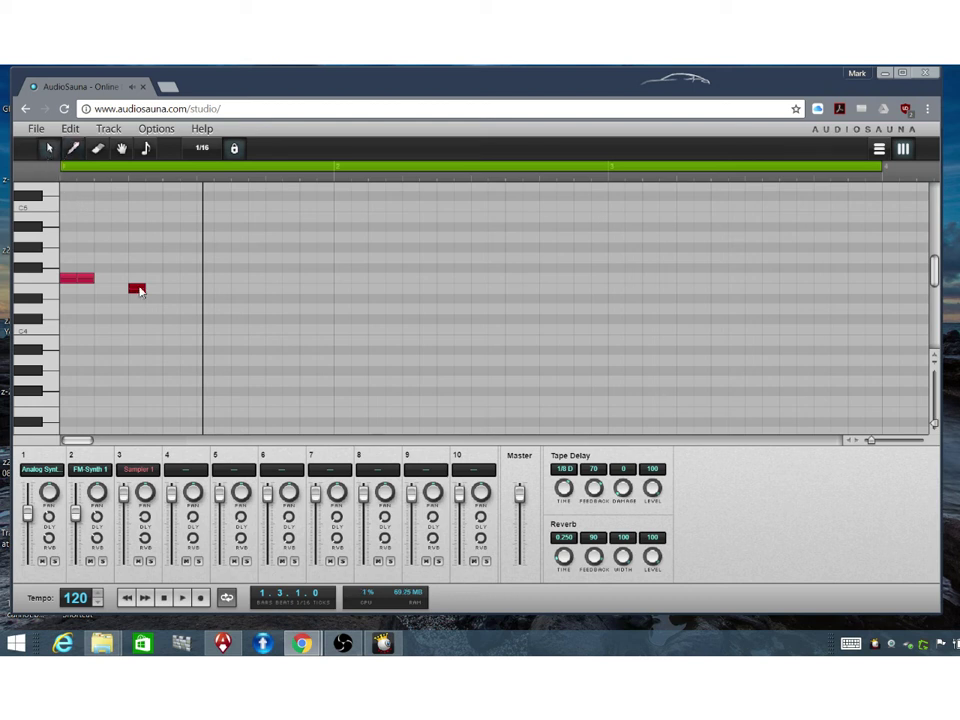
drag(139, 293, 53, 258)
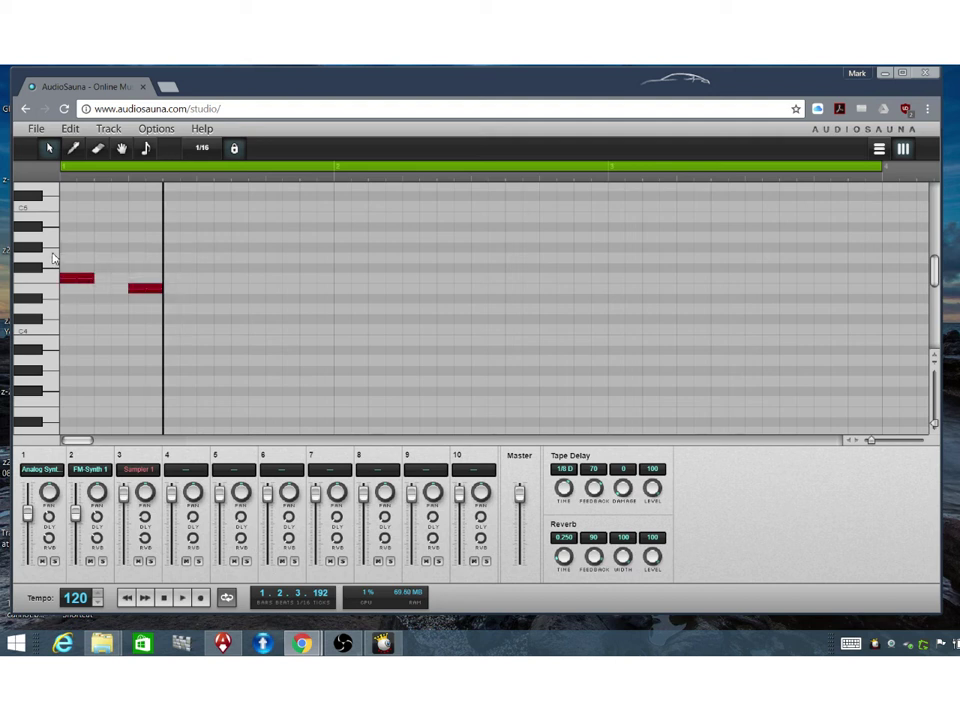
key(ctrl+c)
key(ctrl+v)
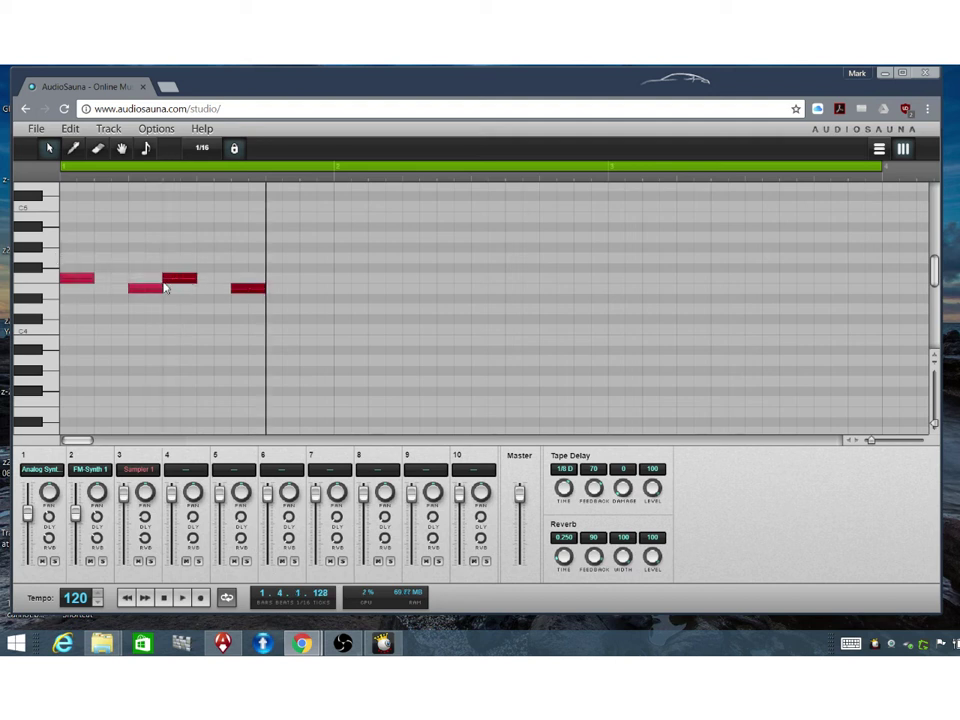
drag(169, 286, 211, 284)
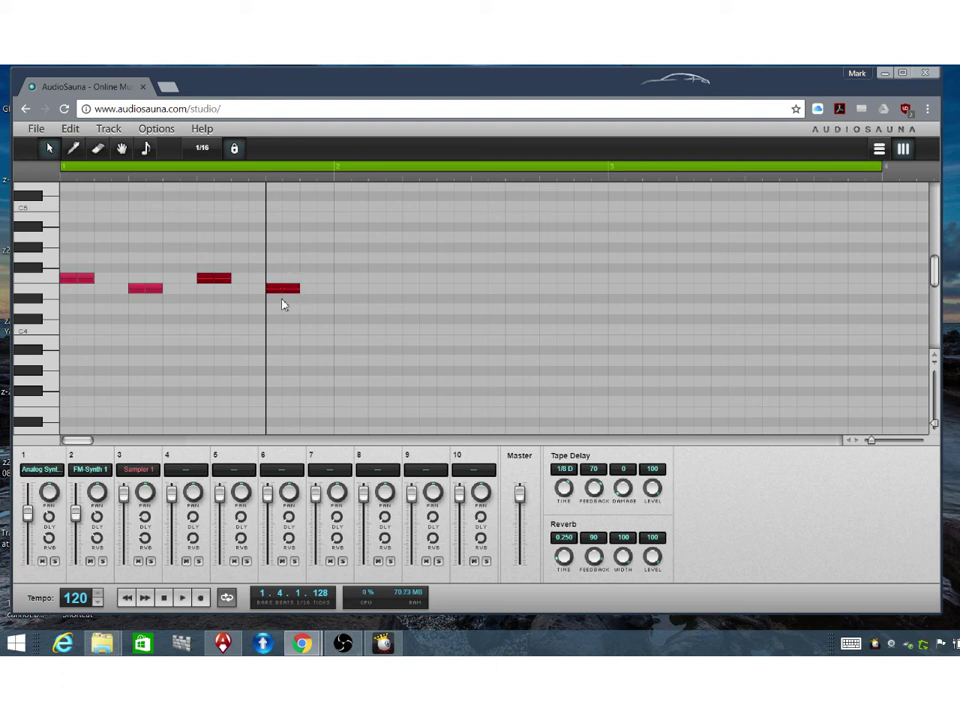
Draw two sixteenth notes on D4 at 1.4.3 and 1.4.4 and play the pattern back from the beginning
click(53, 313)
click(74, 149)
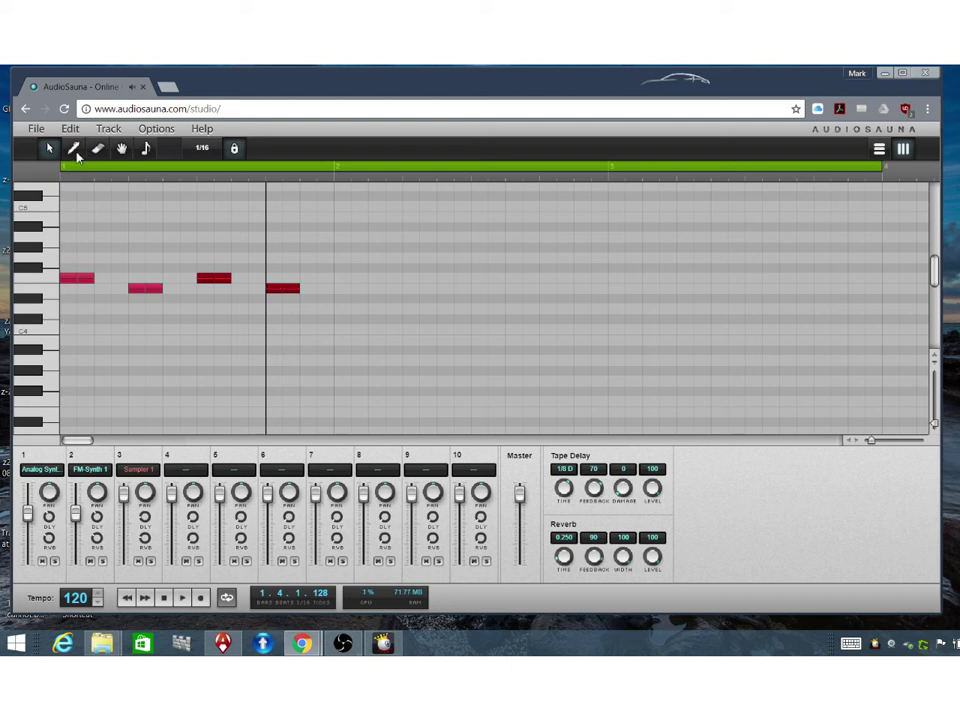
click(310, 309)
click(322, 312)
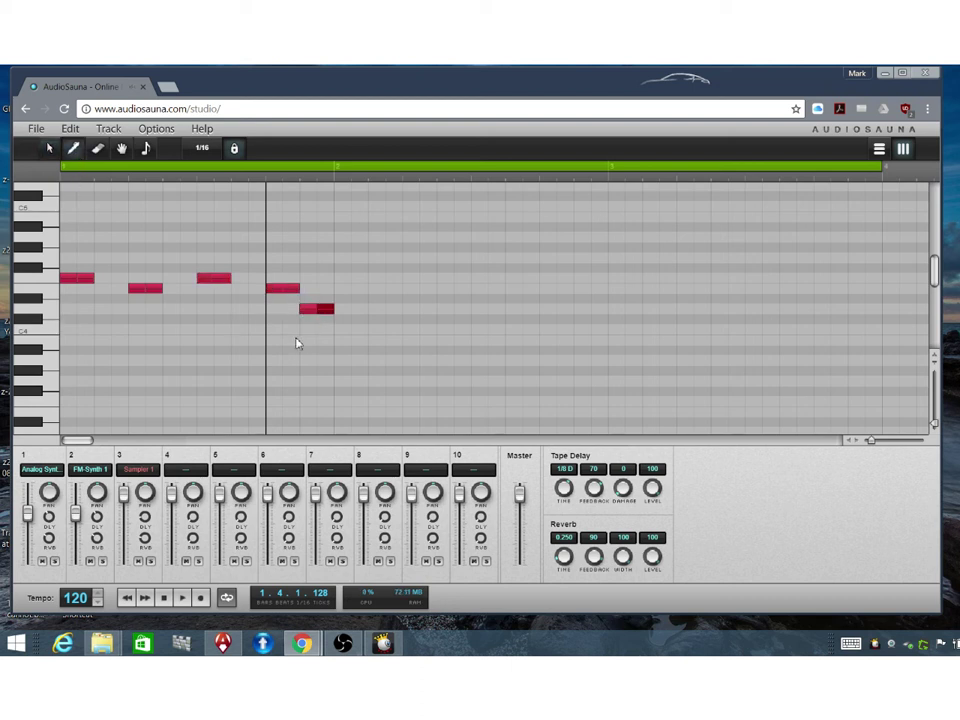
click(129, 600)
click(129, 599)
click(129, 599)
click(183, 599)
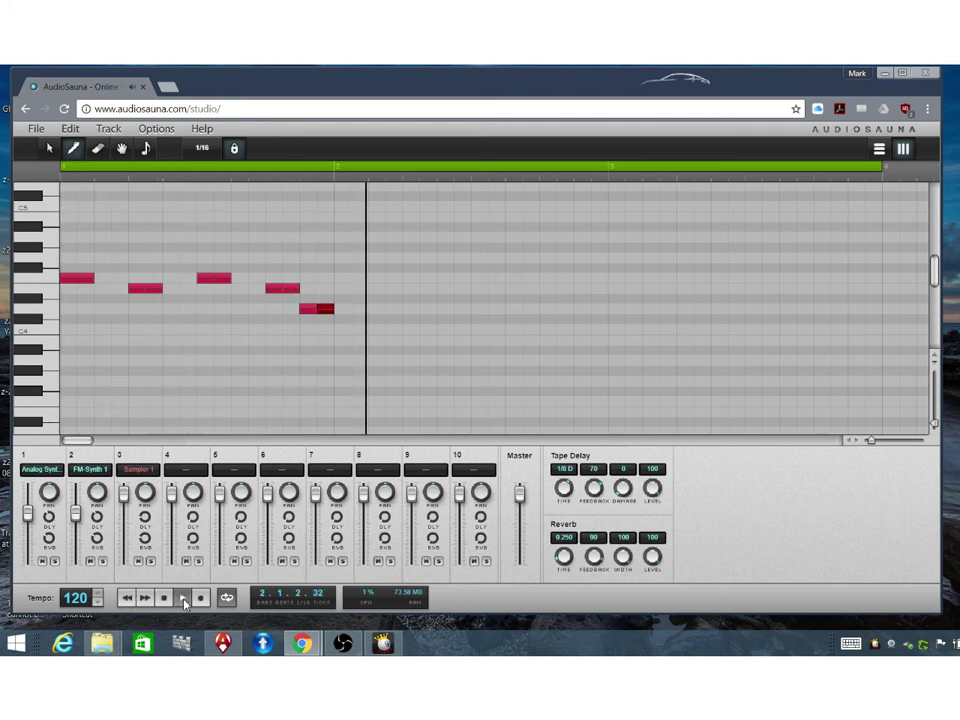
click(164, 599)
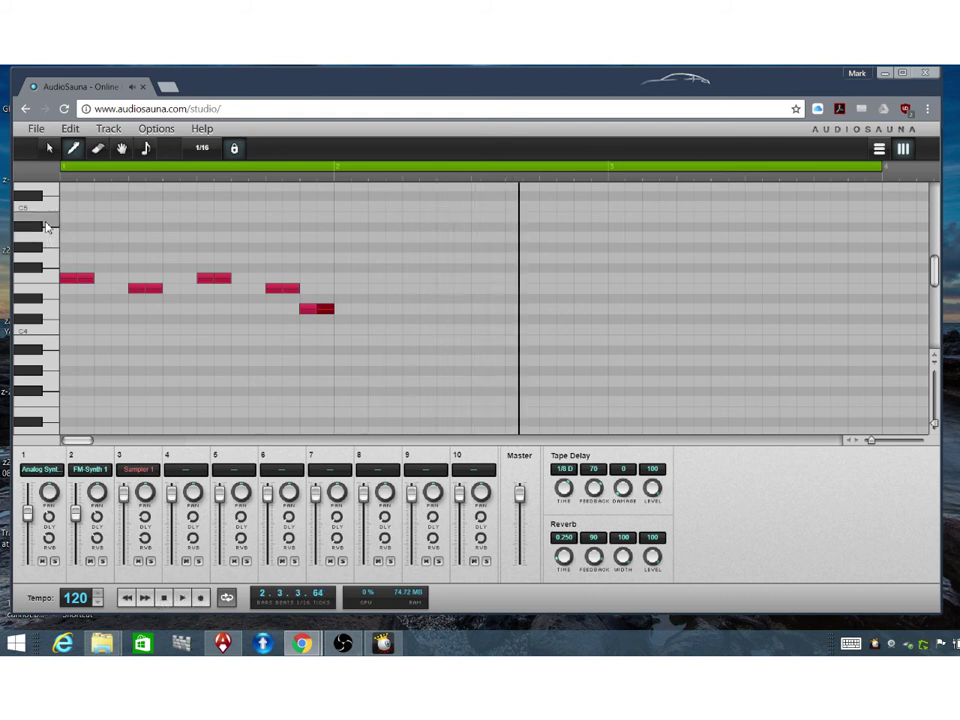
Draw C4 sixteenth notes at 1.1.1, 1.1.2, 1.1.4, 1.2.1, 1.2.3, 1.3.1, 1.3.4, 1.4.1 and 1.4.4, and play the bar back
click(72, 331)
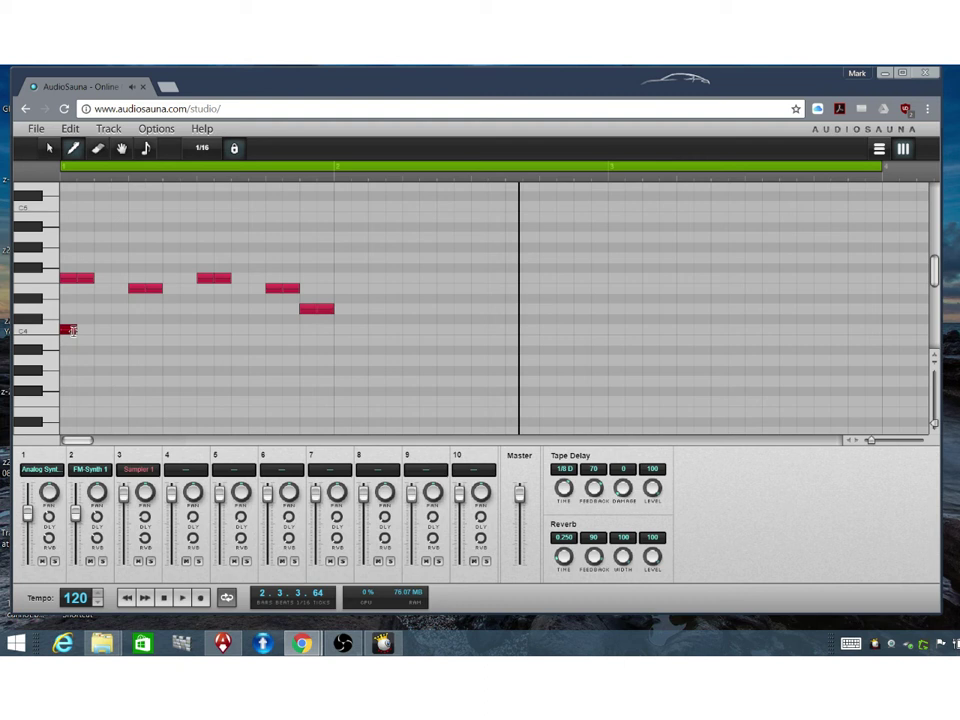
click(124, 332)
click(170, 330)
click(205, 333)
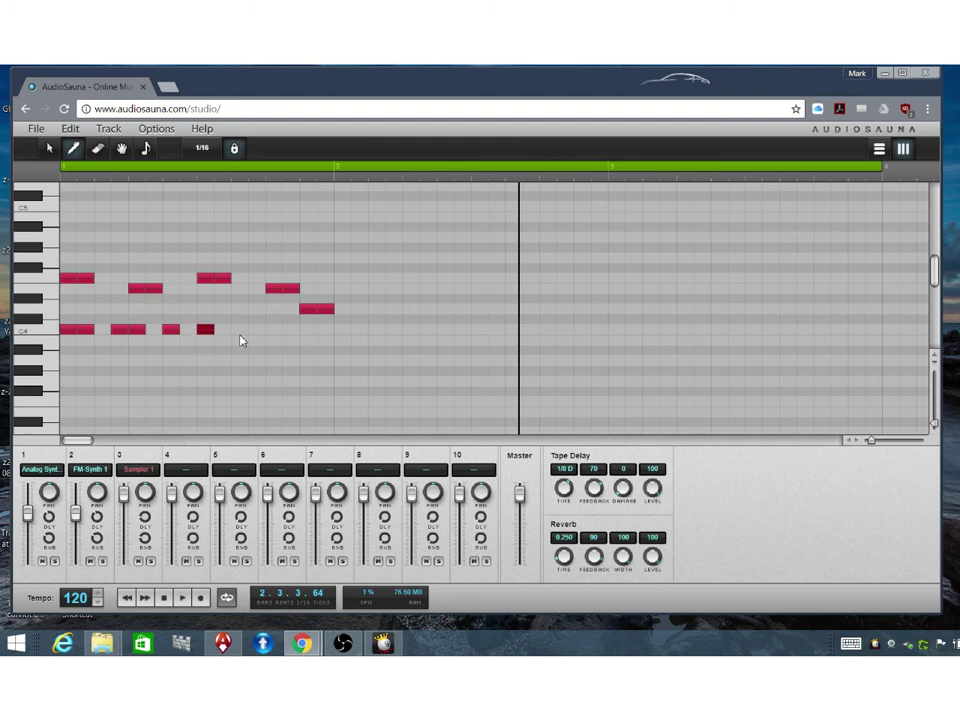
click(255, 331)
drag(266, 331, 279, 333)
click(128, 598)
click(183, 598)
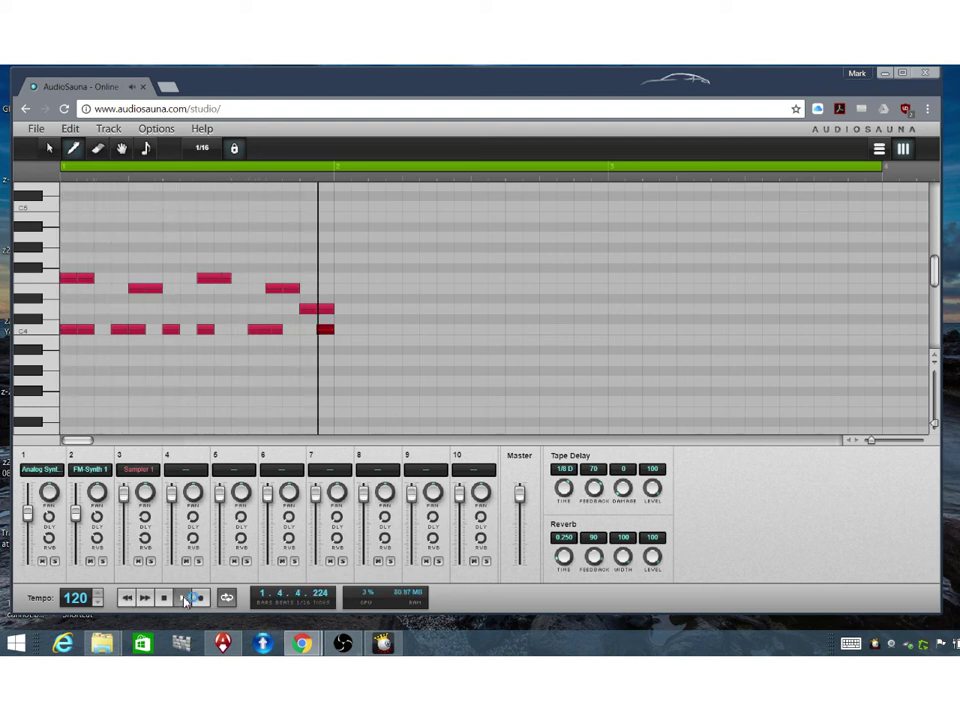
click(164, 598)
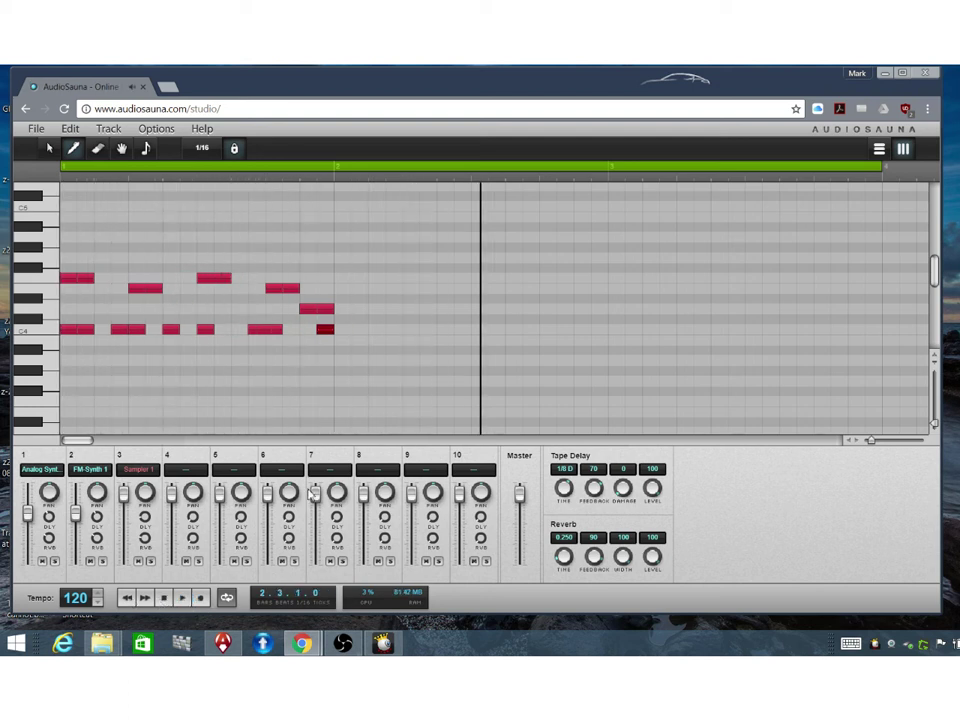
Try a G3 note at 1.4.4 without keeping it, and duplicate the one-bar drum pattern into bars 2 and 3
click(330, 381)
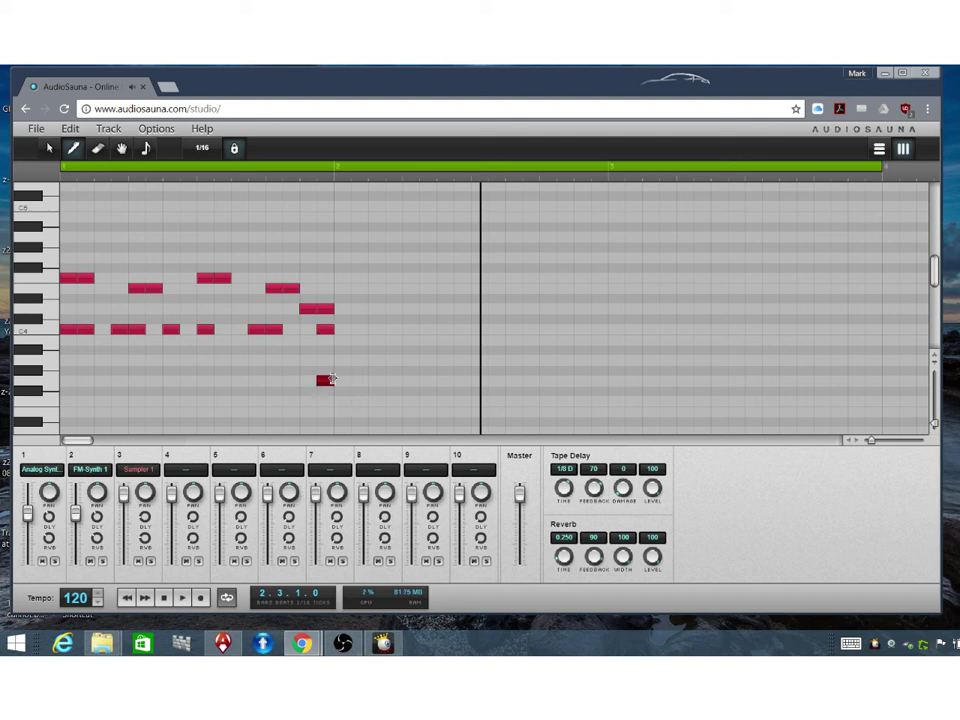
click(49, 150)
drag(356, 364, 66, 260)
key(ctrl+d)
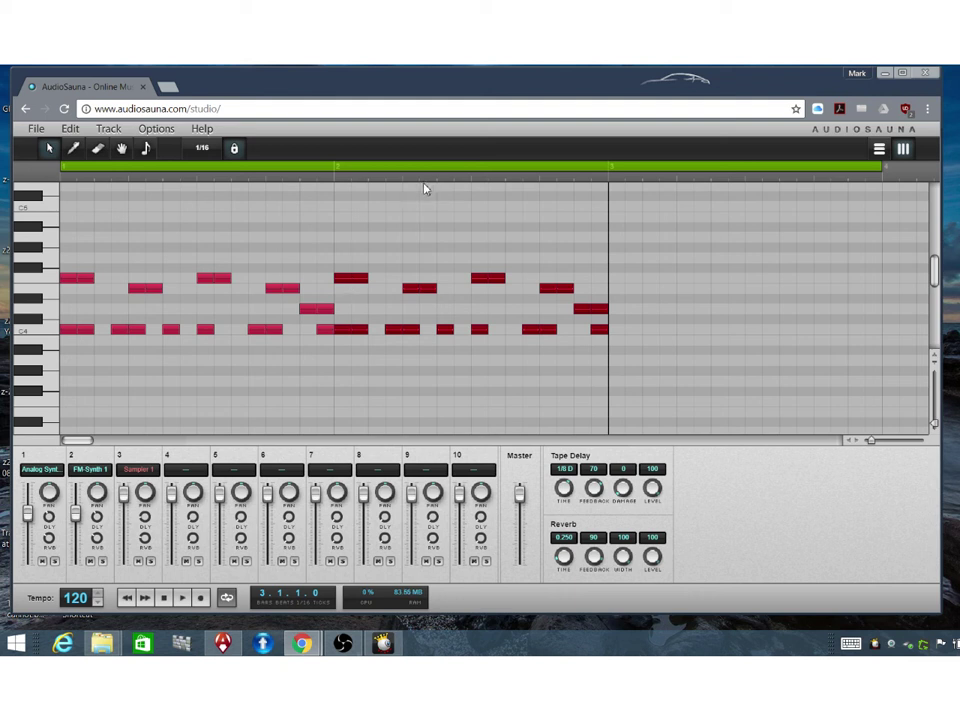
key(ctrl+d)
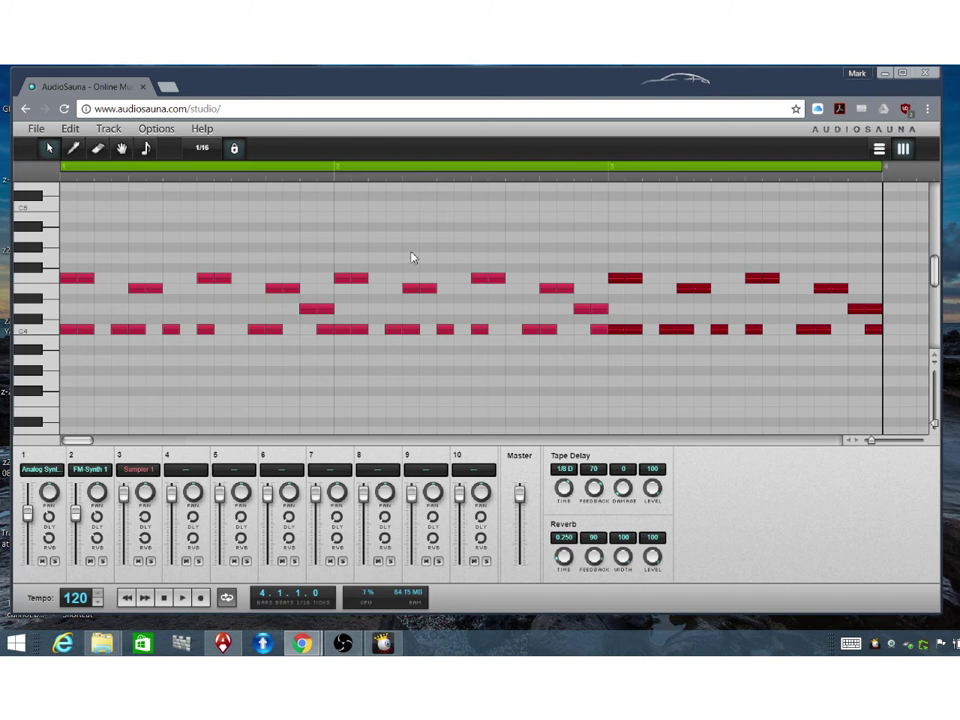
Extend the loop range to 4.1.3 and play the drum pattern with the synth tracks from the beginning
click(182, 598)
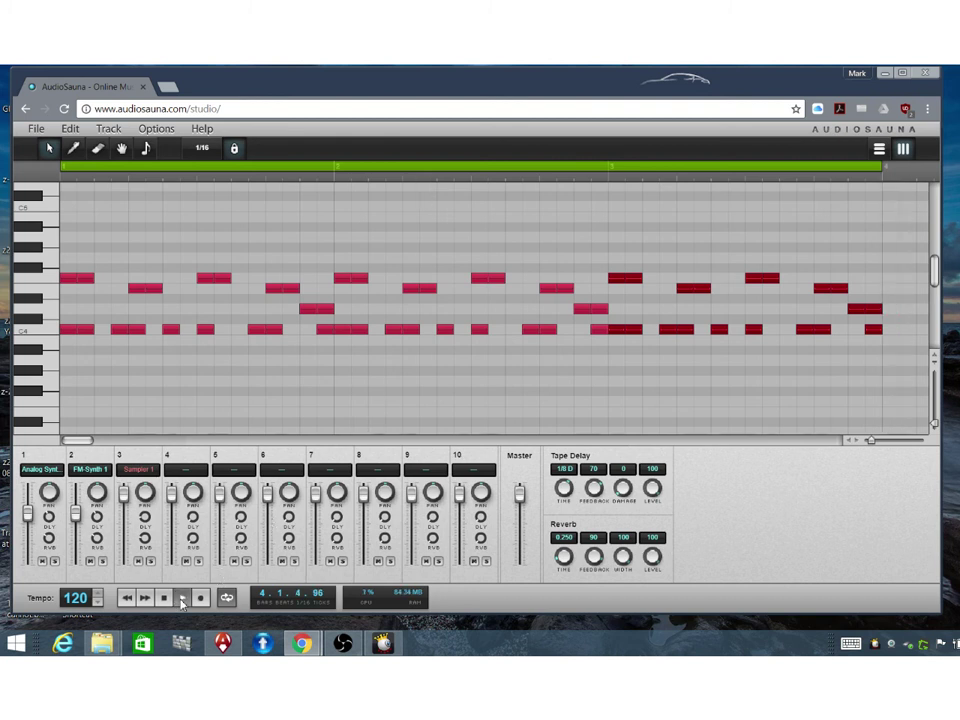
click(165, 598)
click(125, 598)
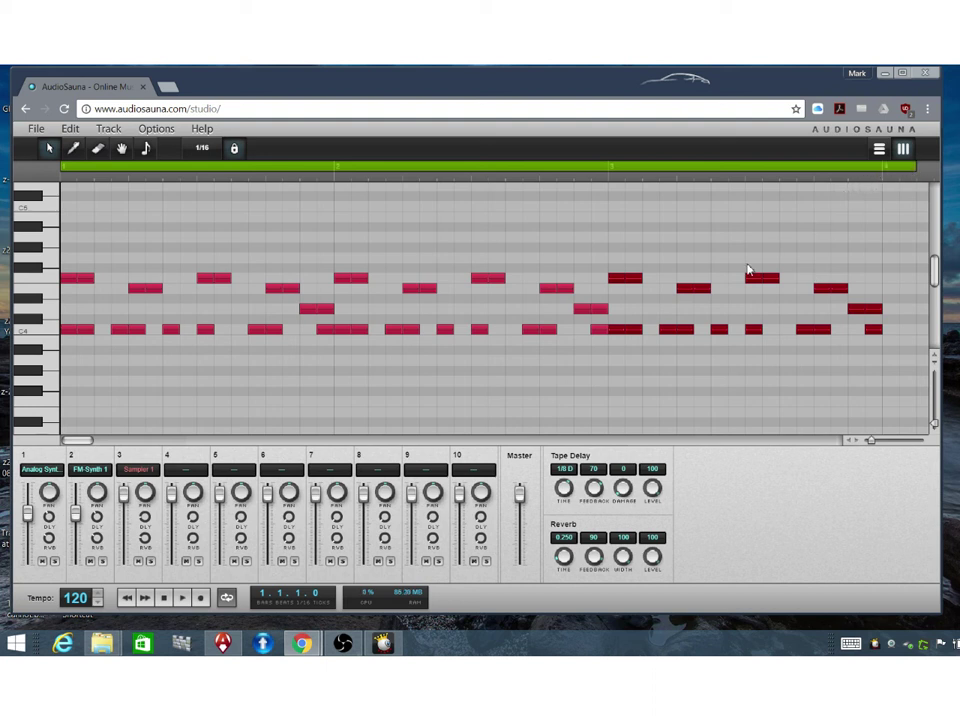
click(182, 599)
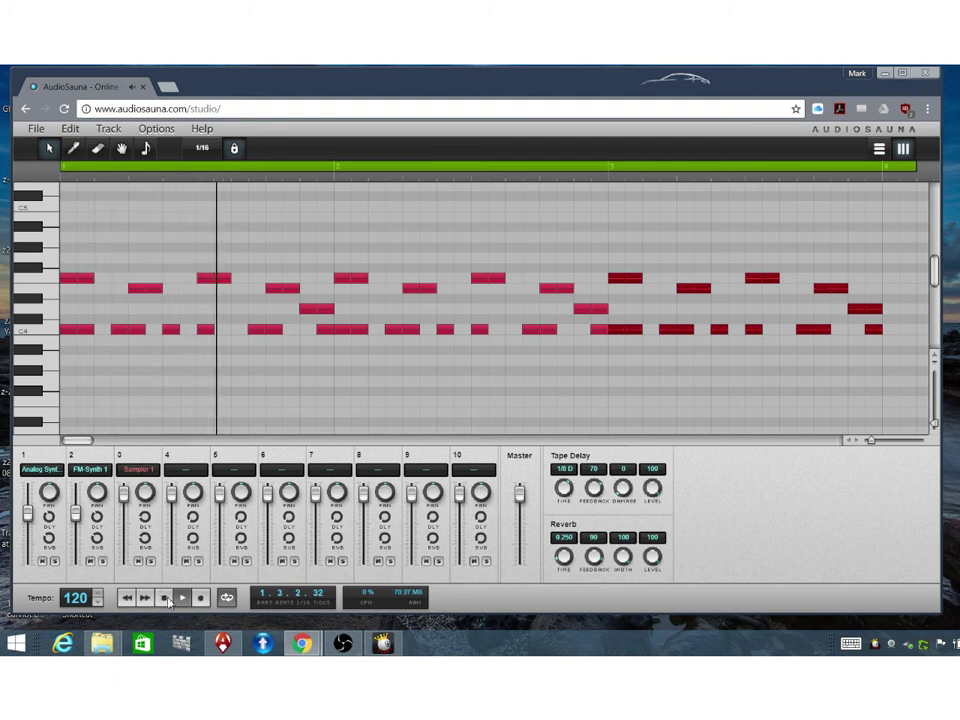
click(165, 599)
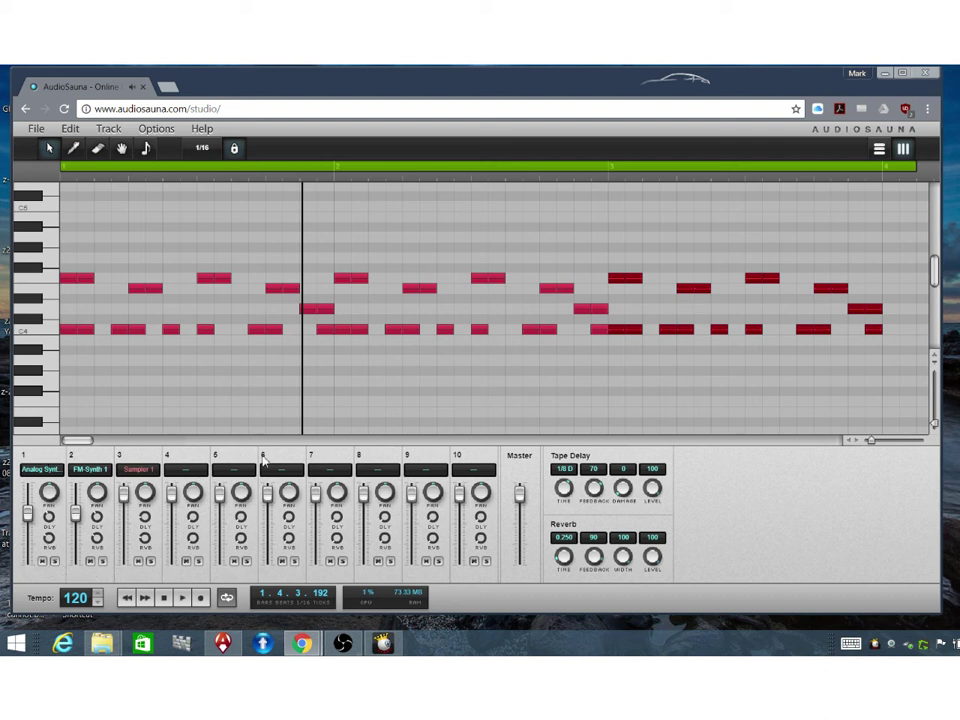
Listen to Sampler 1 with both synth tracks muted, and to FM-Synth 1 with only the Analog Synth and Sampler 1 tracks muted
click(42, 562)
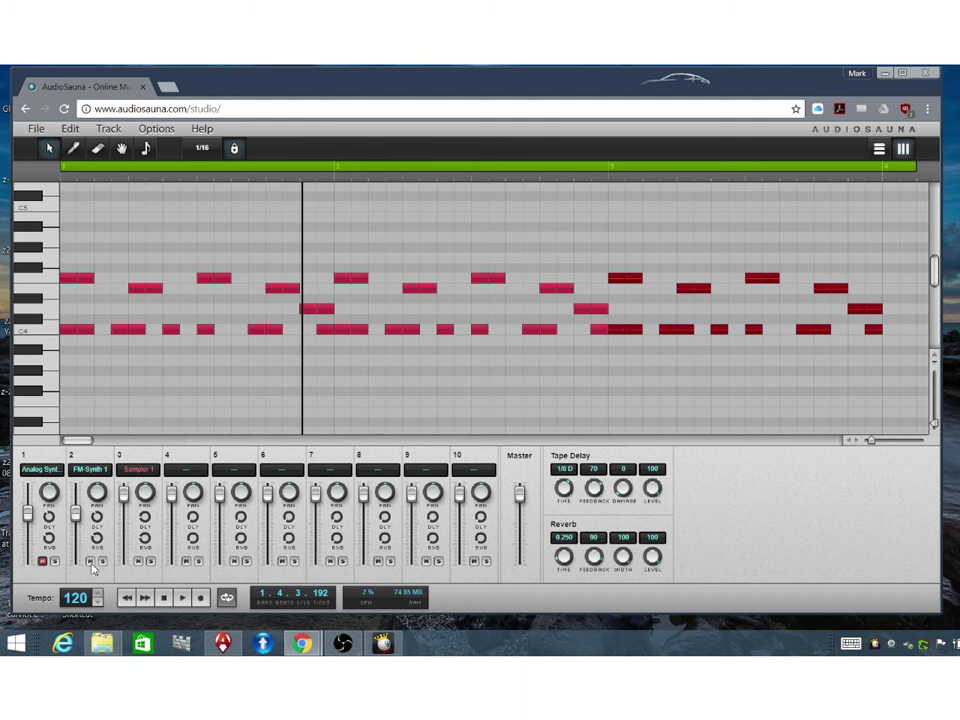
click(182, 599)
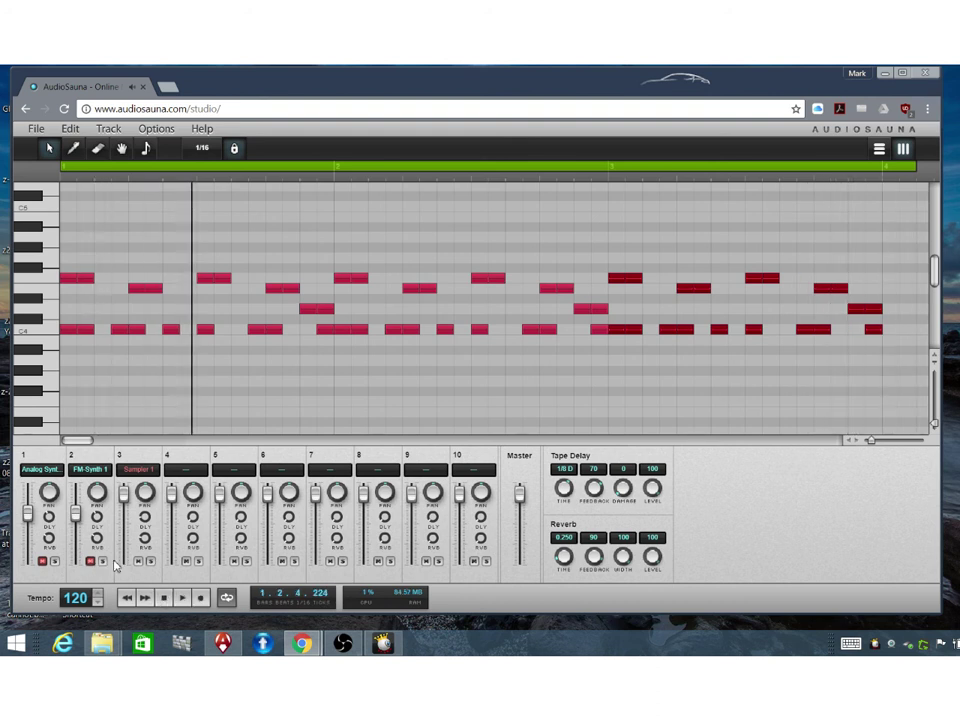
click(42, 561)
click(89, 561)
click(42, 561)
click(183, 599)
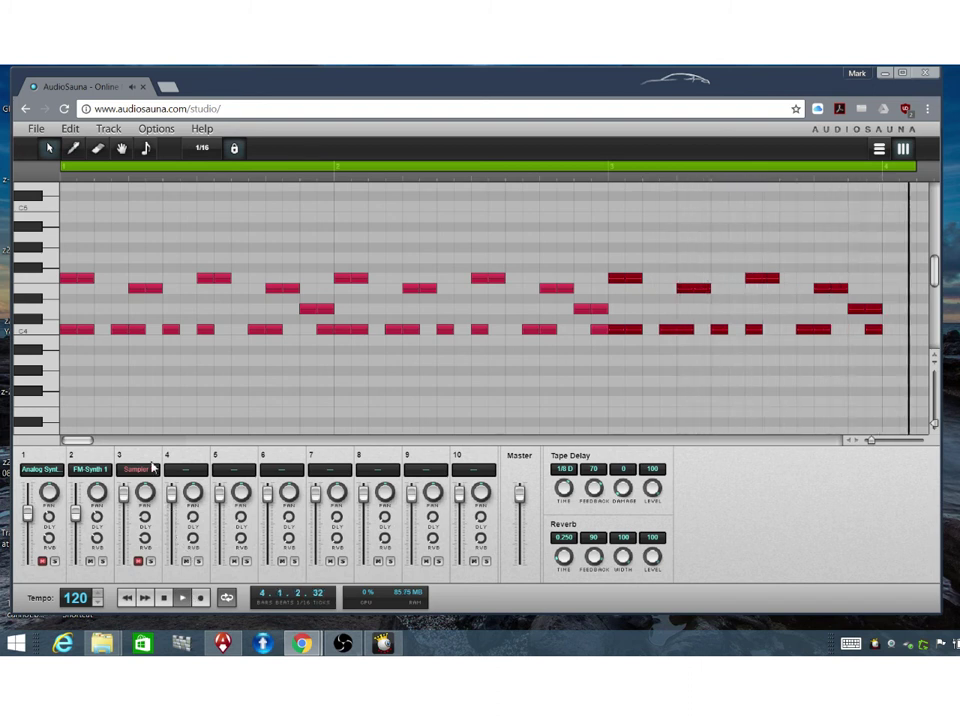
Select the FM-Synth 1 track and draw an A#3 note from 3.1.1 three sixteenths long and a D#3 note from 3.1.4 ten sixteenths long
click(95, 472)
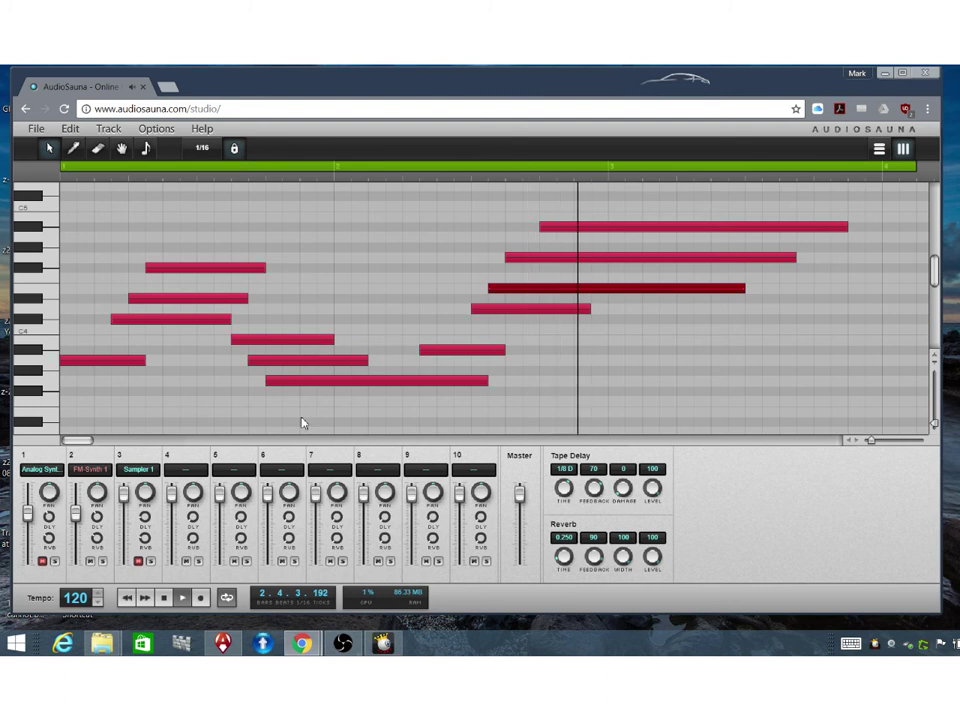
click(73, 150)
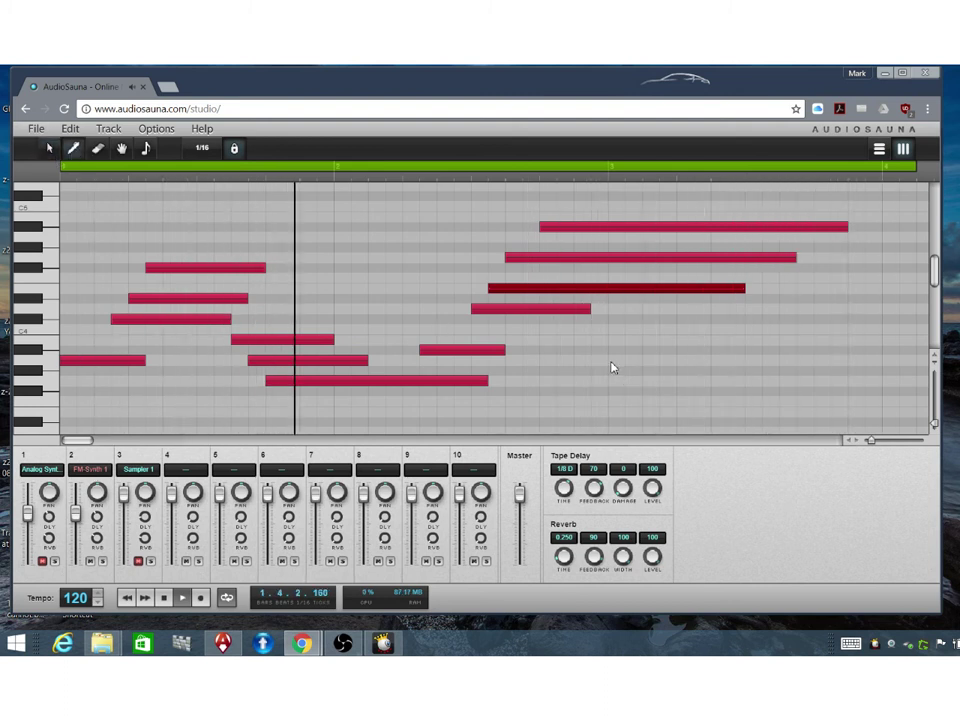
drag(613, 352, 649, 350)
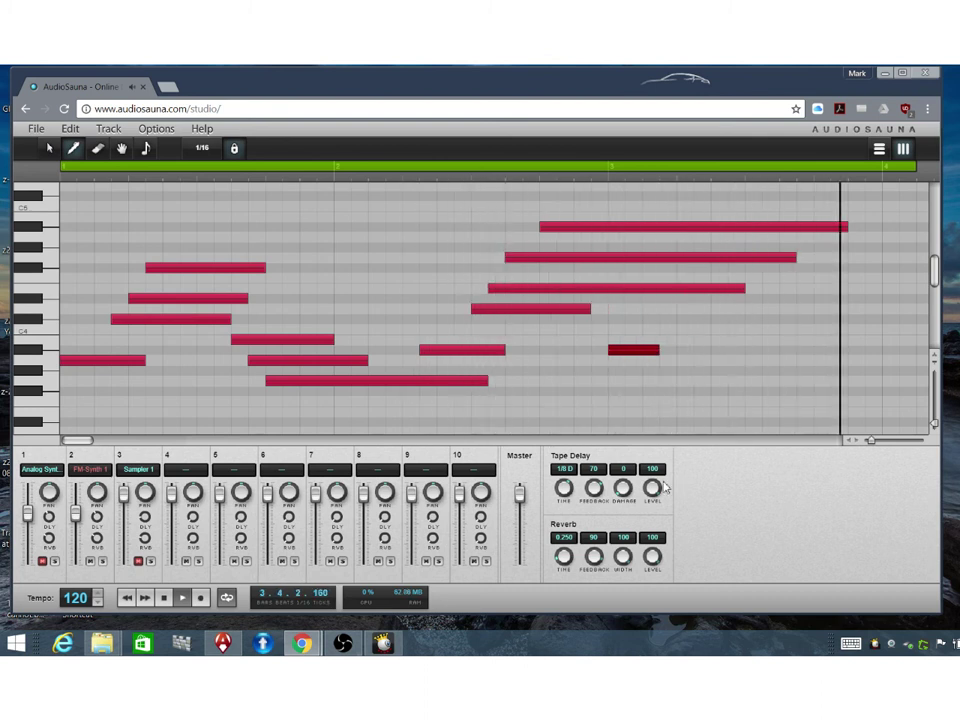
drag(662, 422, 832, 422)
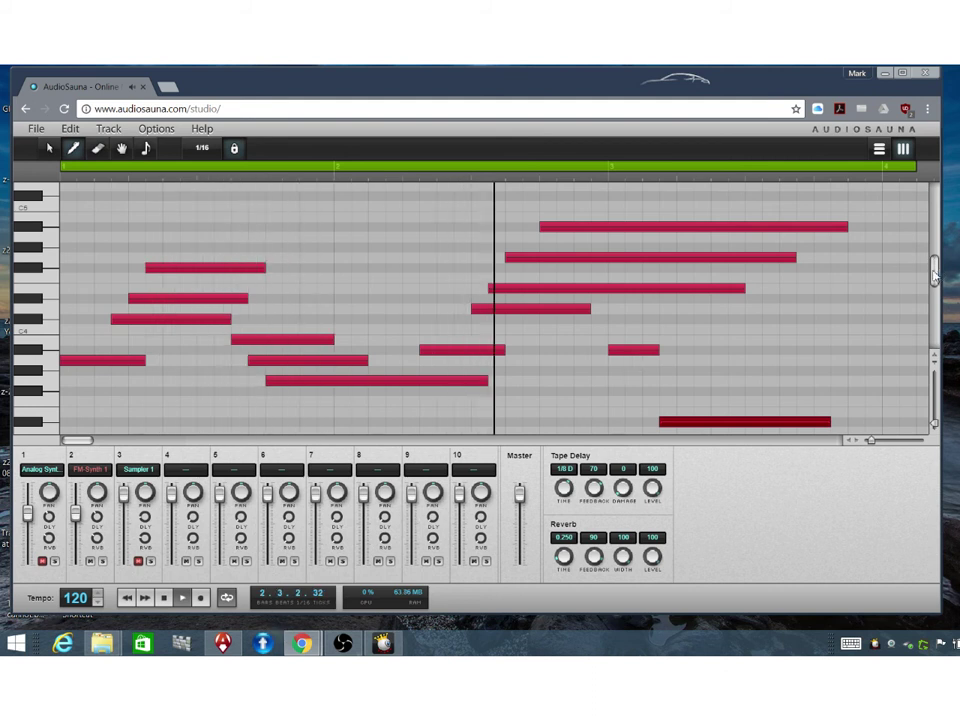
mouse_move(935, 280)
mouse_down()
mouse_move(935, 320)
mouse_move(935, 283)
mouse_up()
click(711, 284)
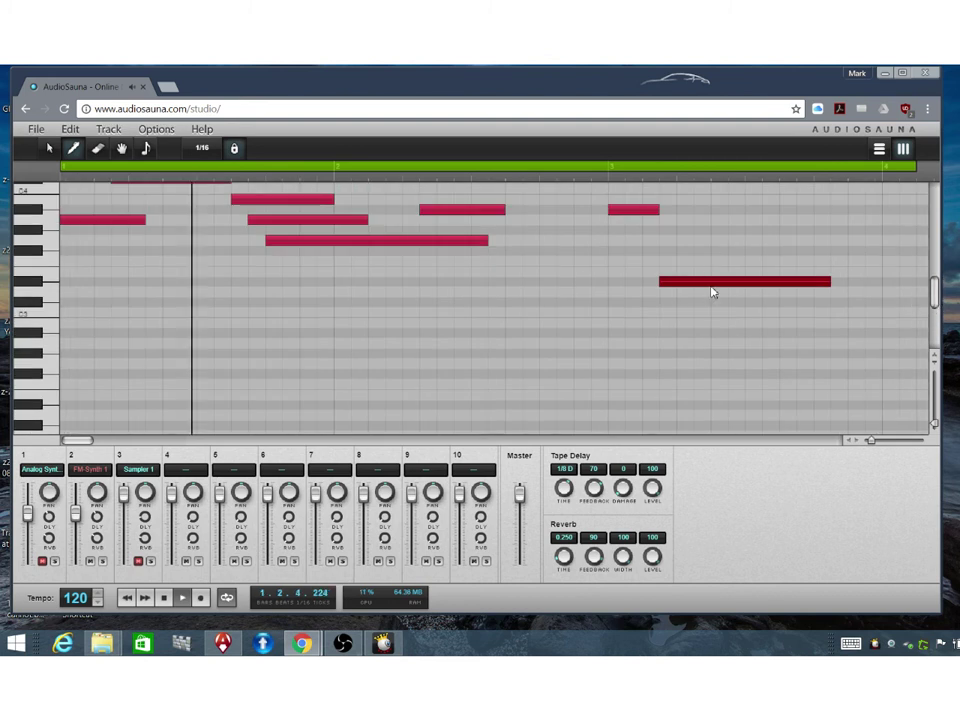
Move the FM-Synth 1 track's D#3 note to G#2 starting at 3.2.1, lengthen it to thirteen sixteenths, and stop playback
drag(711, 284, 714, 336)
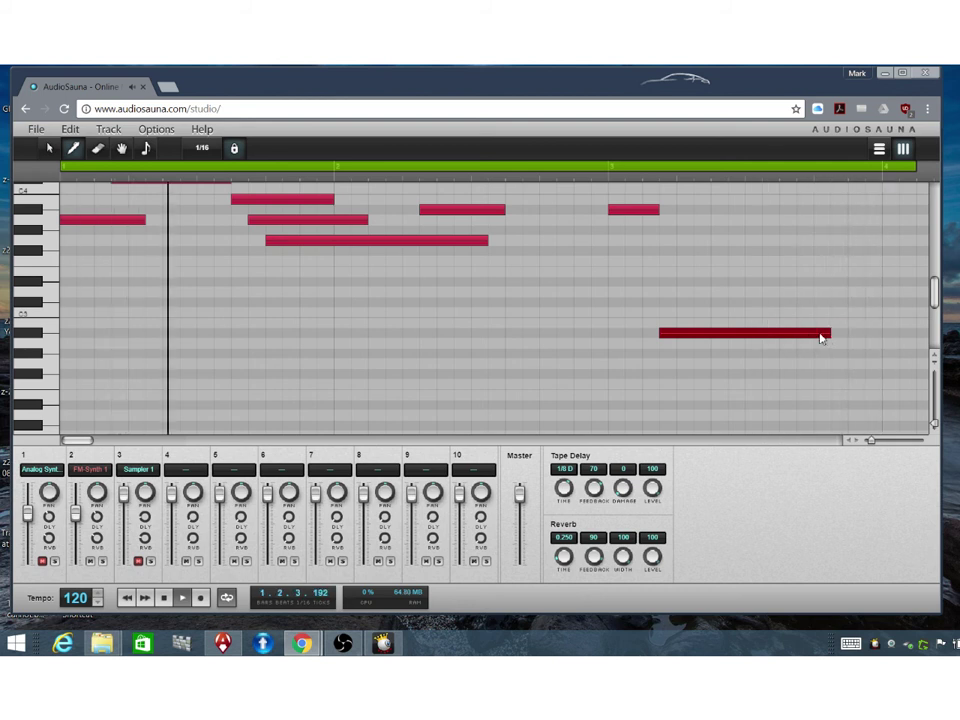
drag(820, 338, 900, 364)
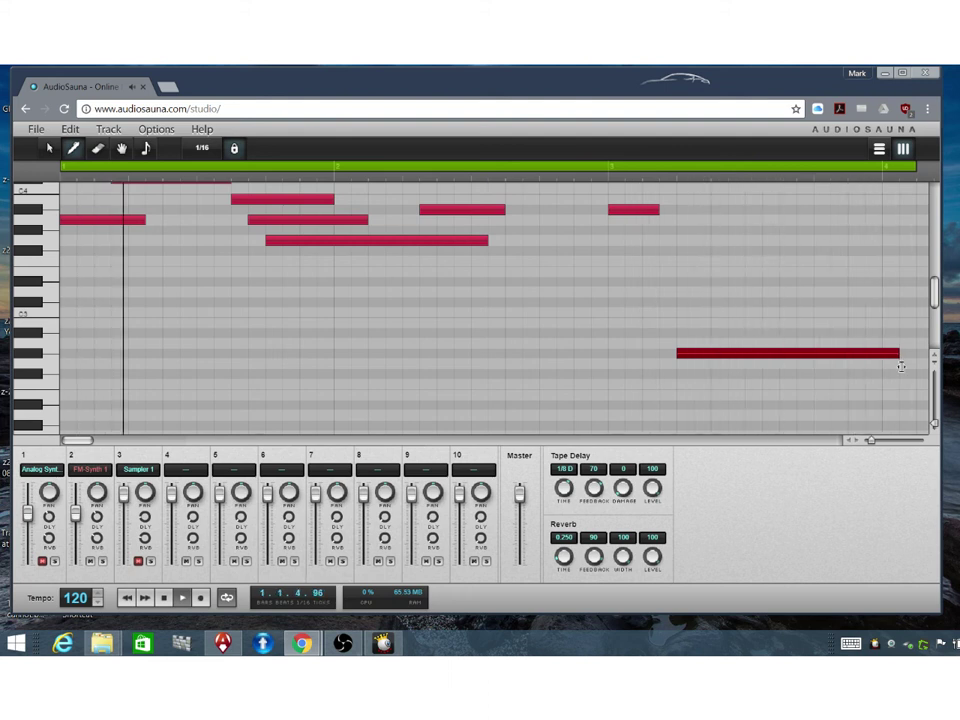
click(166, 598)
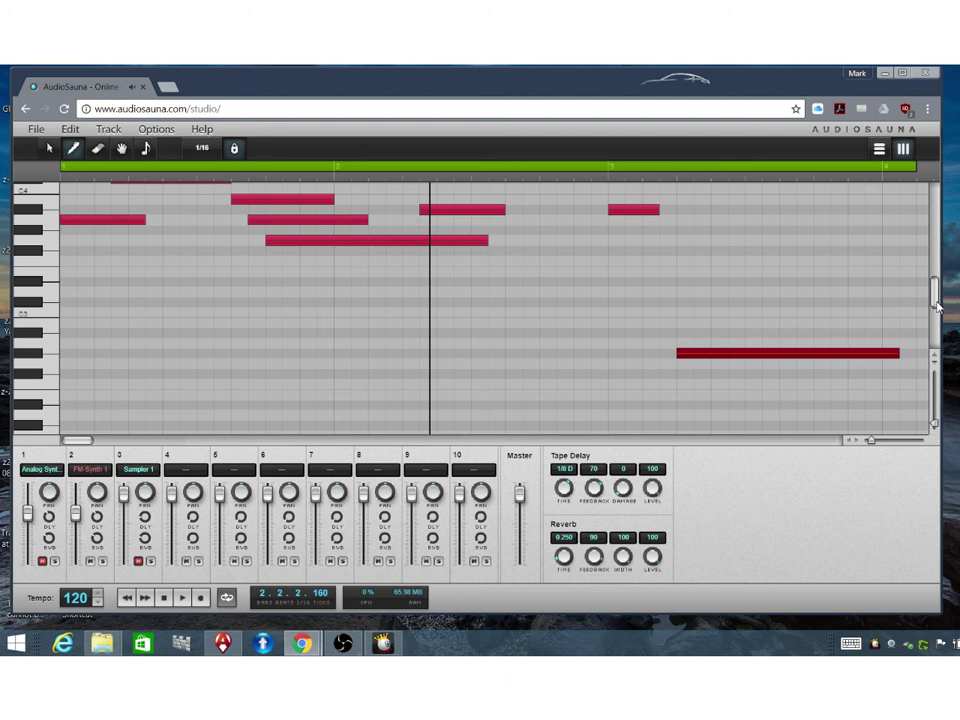
Unmute the Analog Synth and Sampler 1 tracks, and save the song over demo-song.song in the AUDIO-SAUNA folder
scroll(937, 290, up, 5)
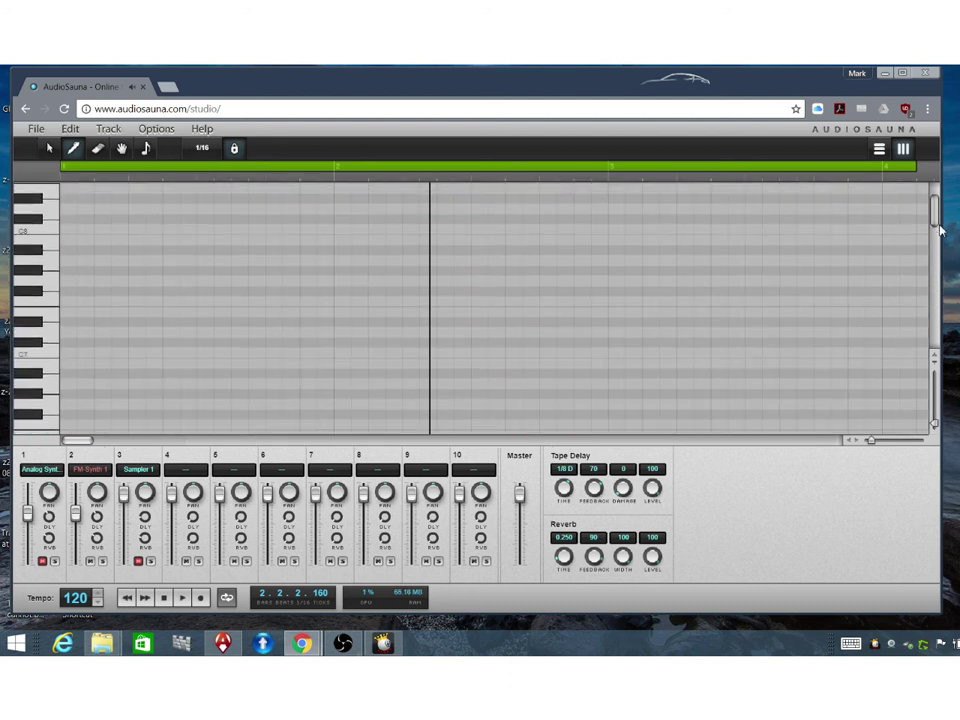
scroll(937, 262, down, 5)
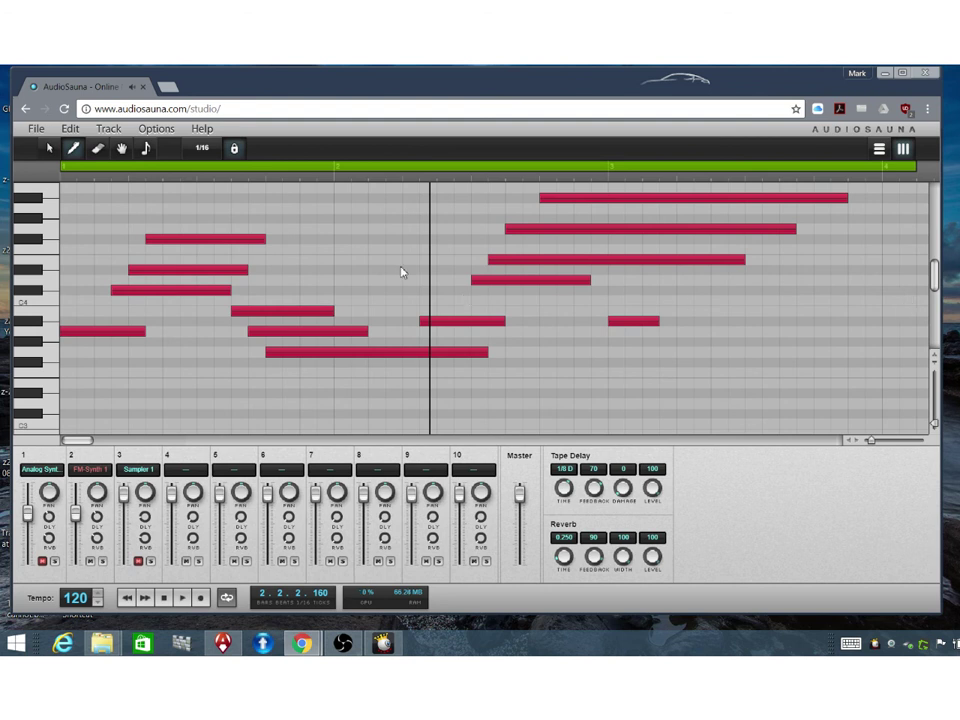
click(41, 561)
click(35, 130)
click(86, 196)
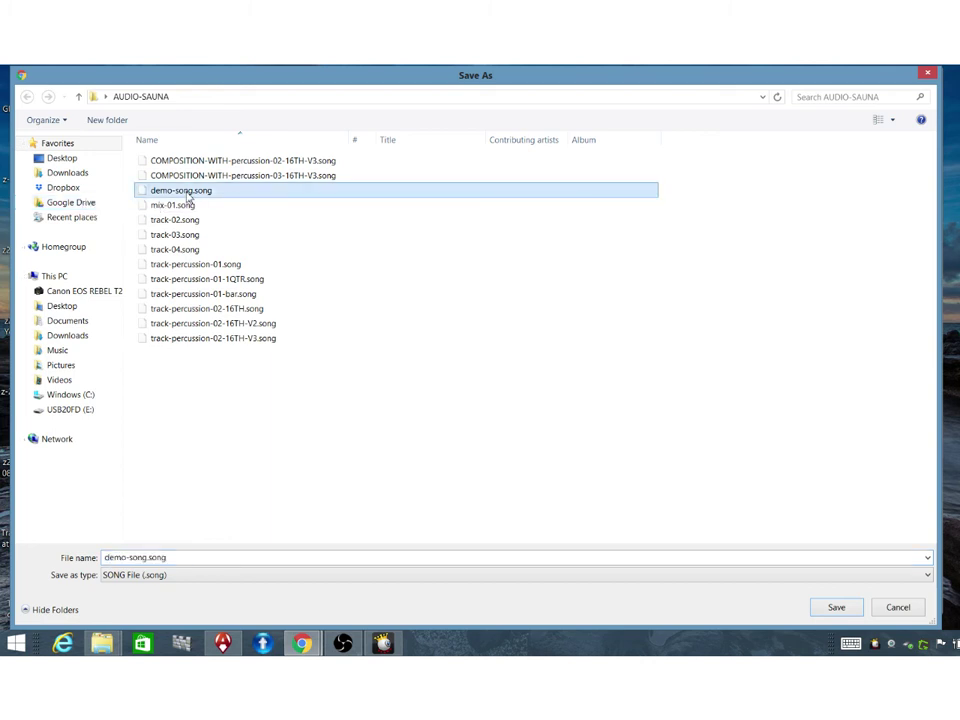
click(836, 608)
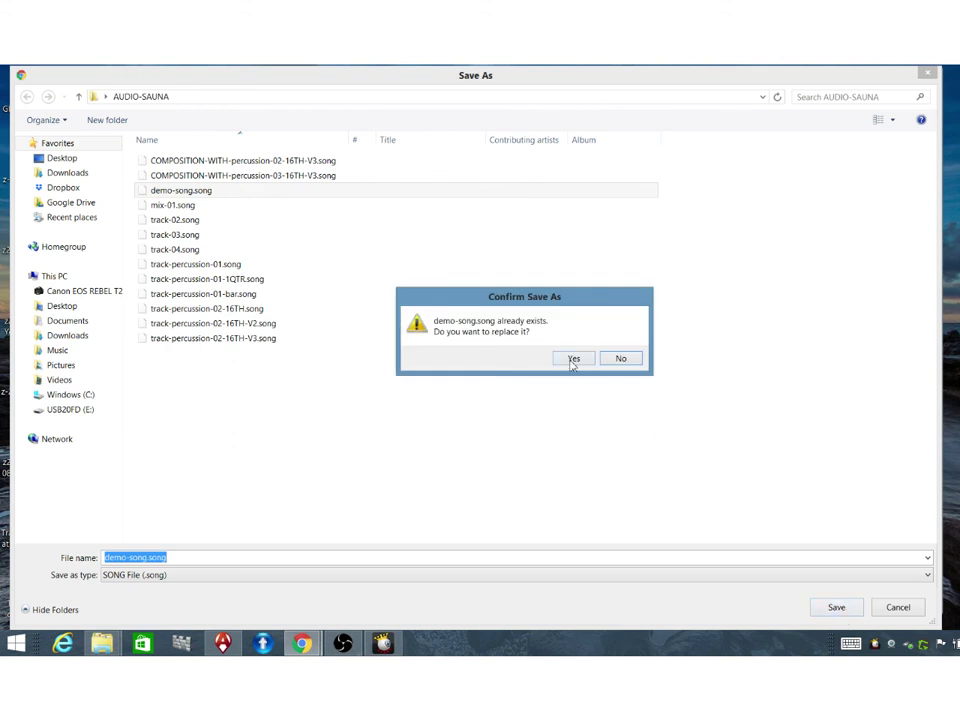
click(574, 359)
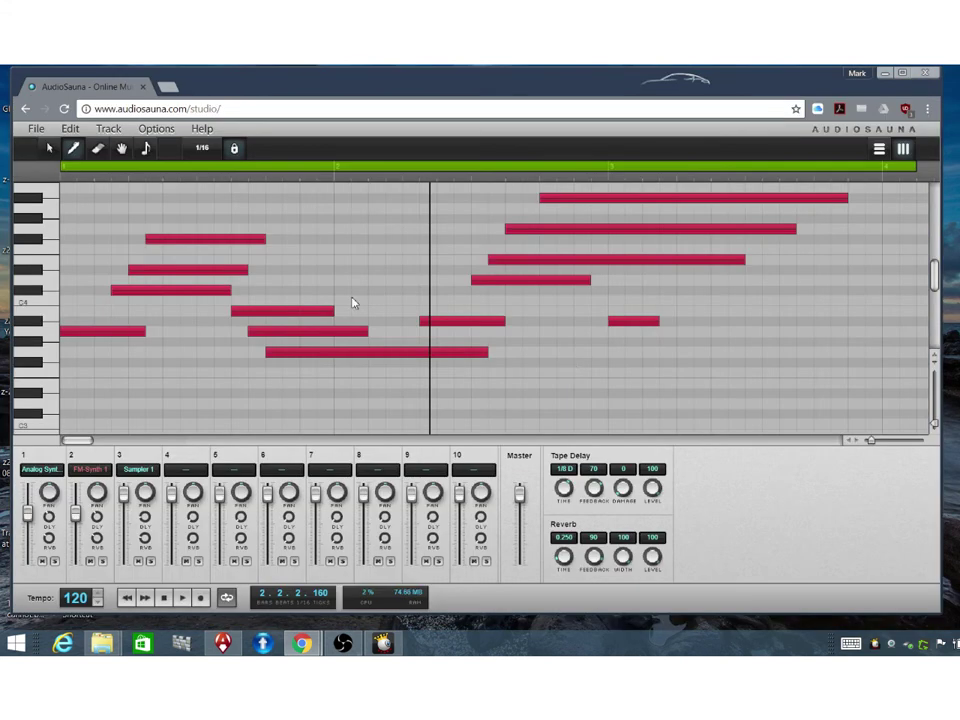
Export the whole song as an audio file named demo-song.wav in the AUDIO-SAUNA folder
click(35, 134)
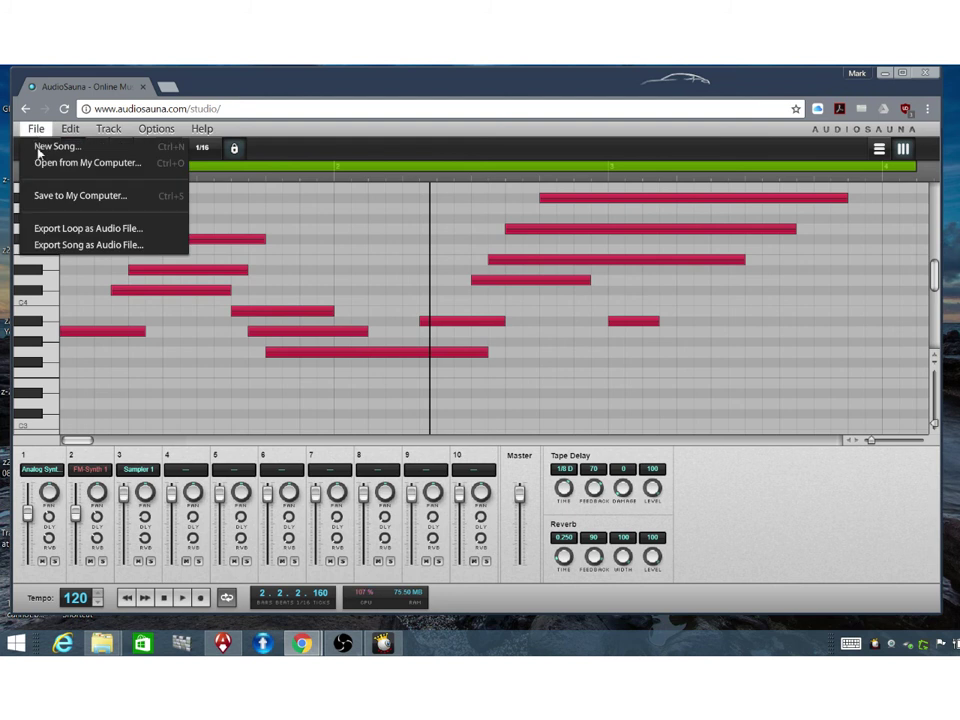
click(78, 245)
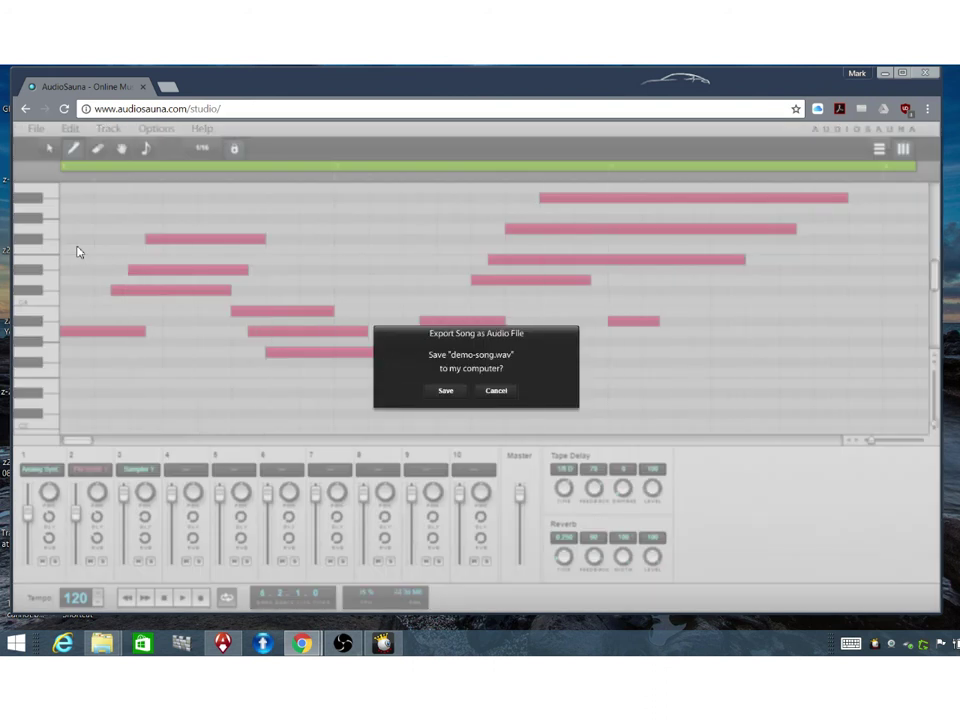
click(441, 391)
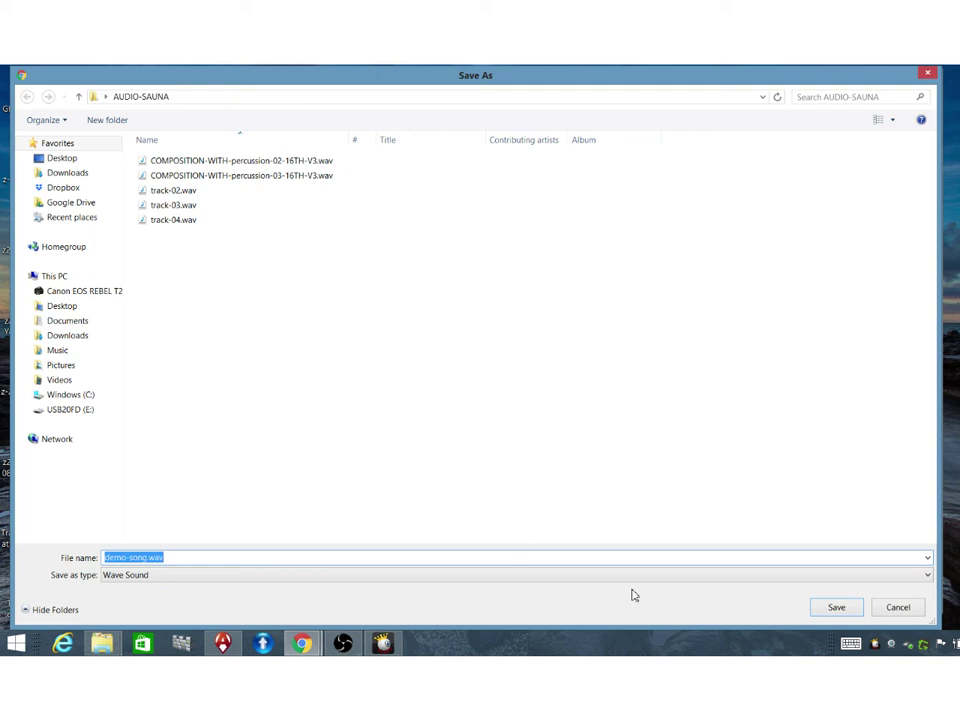
click(834, 608)
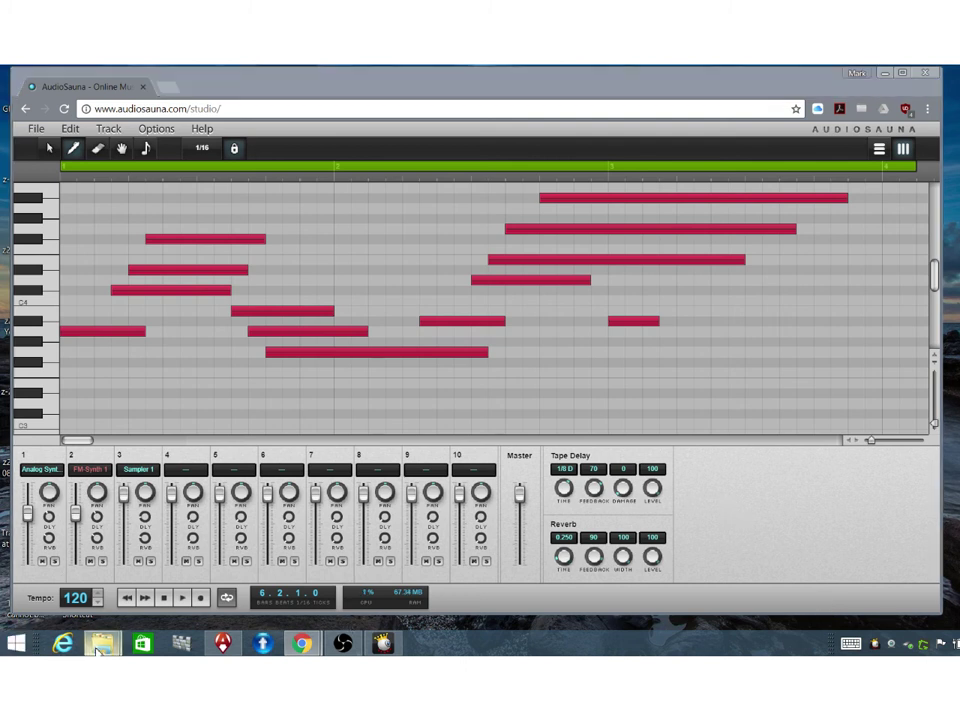
mouse_move(98, 648)
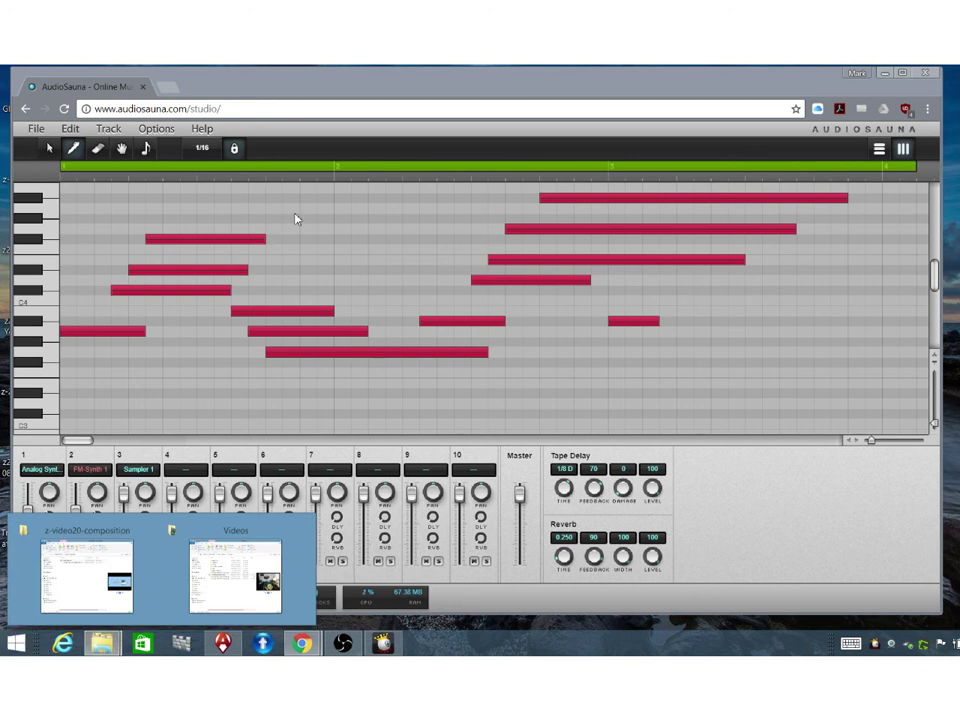
click(354, 382)
click(97, 148)
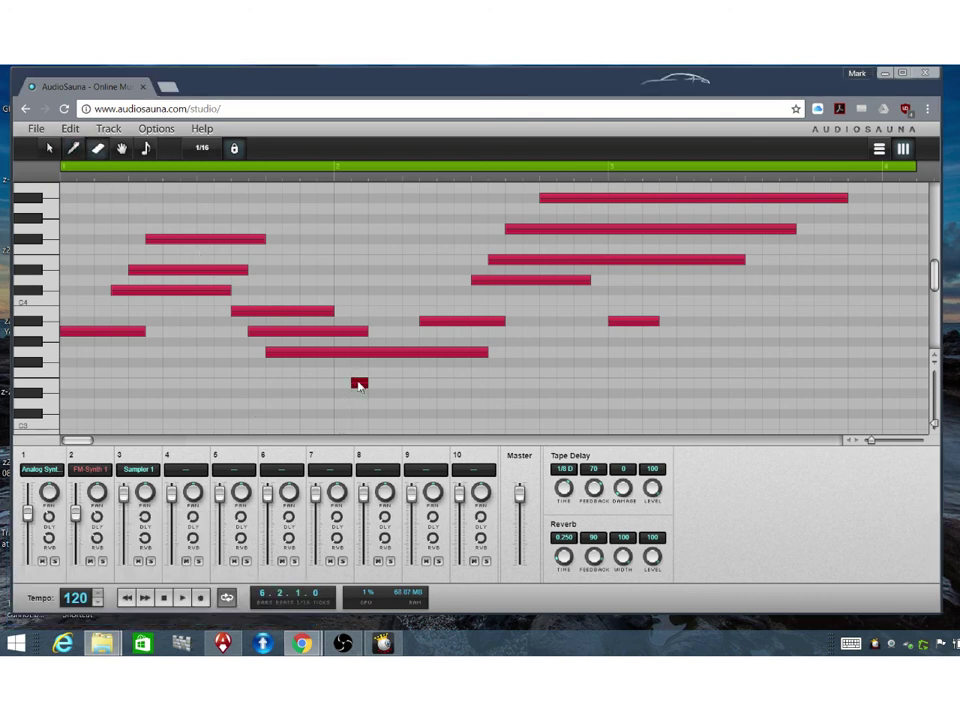
Switch to the selection tool and open the song COMPOSITION-WITH-percussion-03-16TH-V3.song from the computer
click(51, 151)
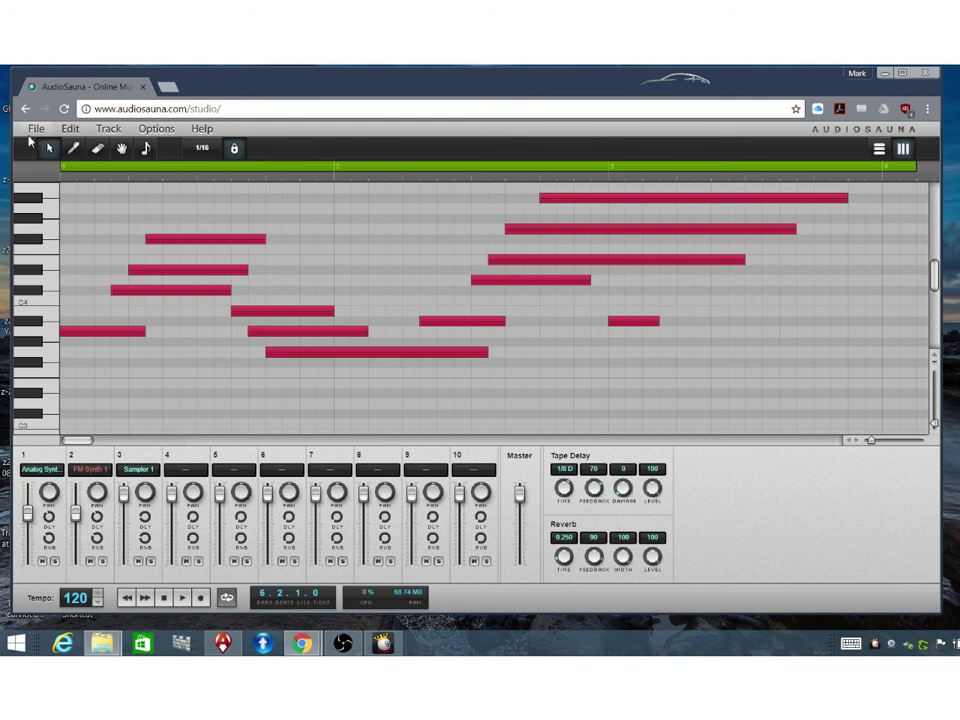
click(35, 130)
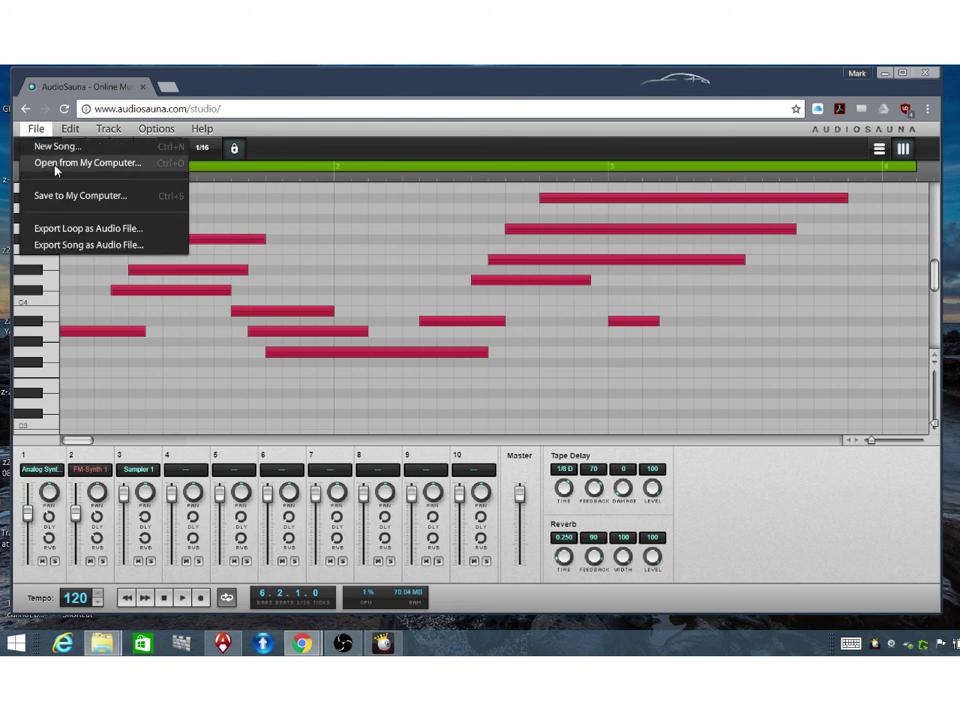
click(64, 164)
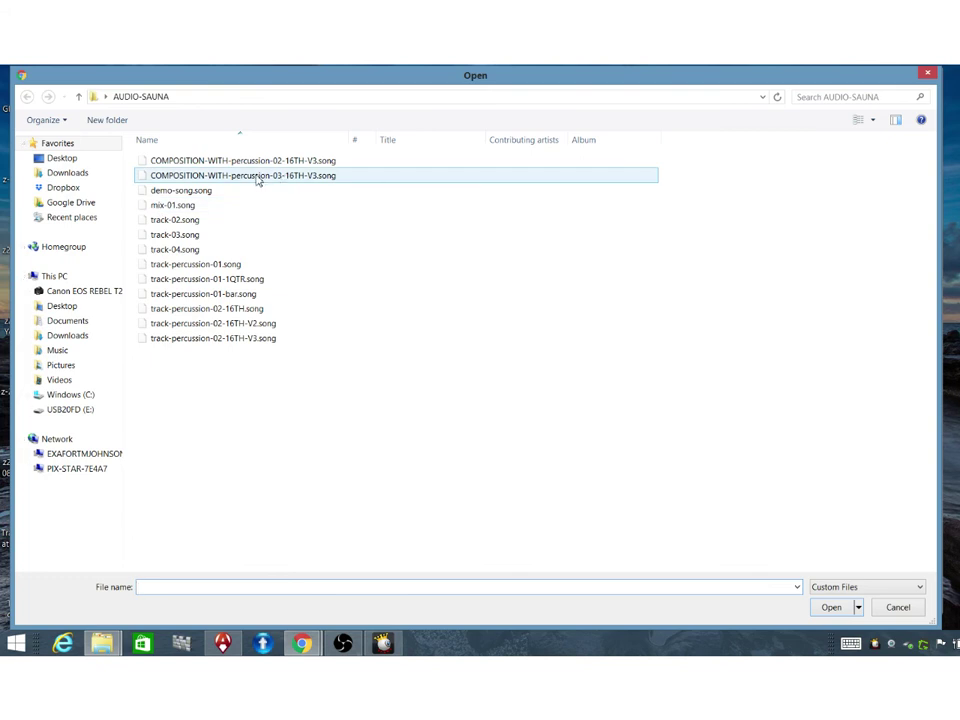
click(258, 180)
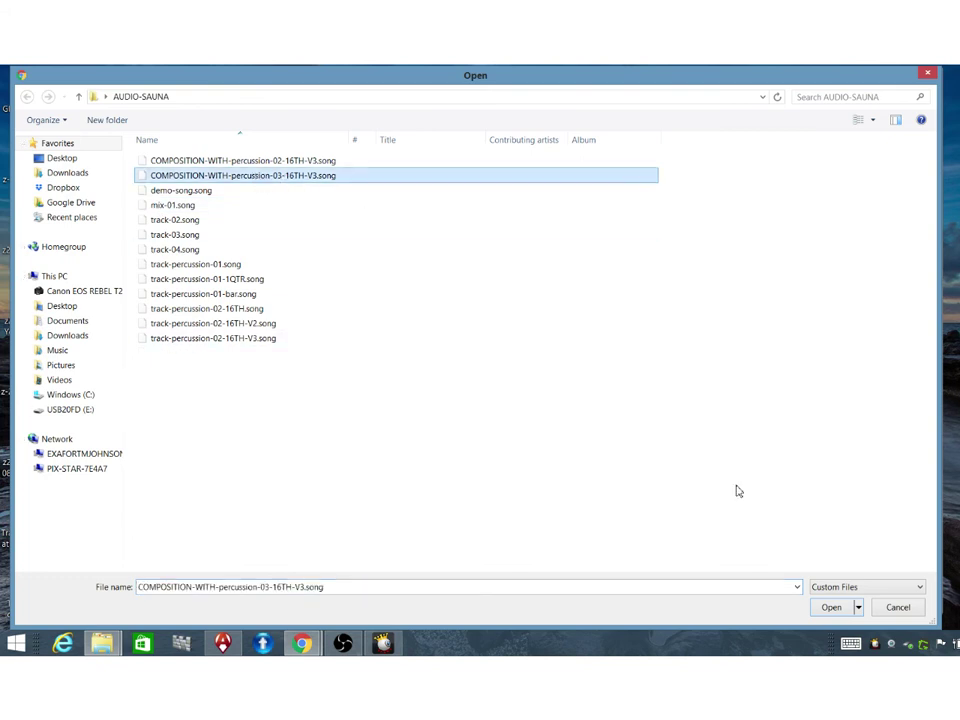
click(831, 607)
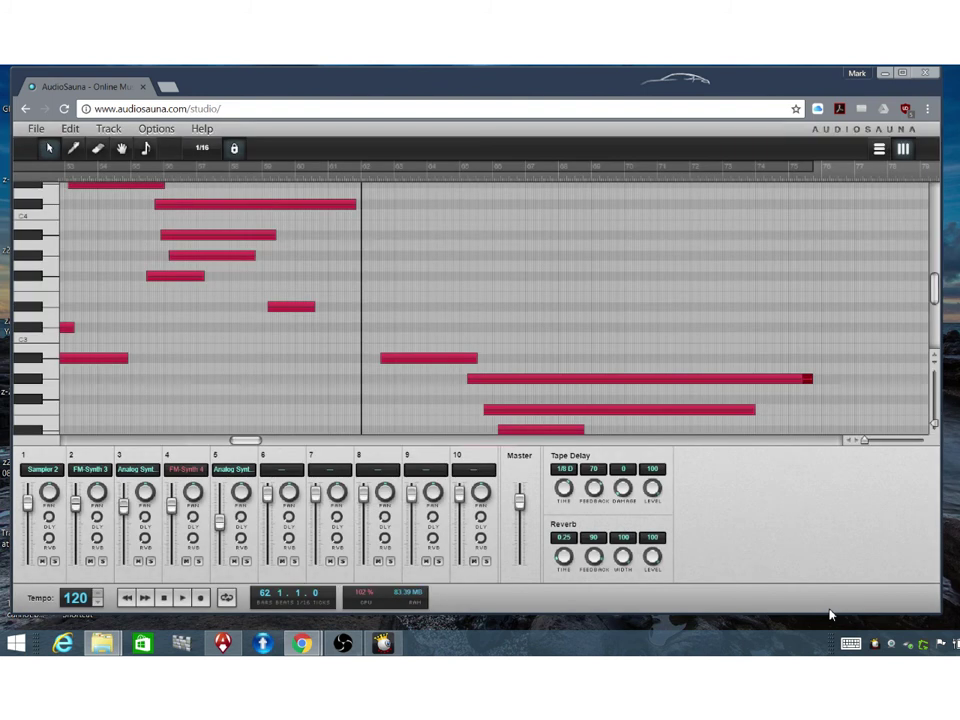
Bring the playhead back to the very beginning of the composition at 1.1.1
click(126, 597)
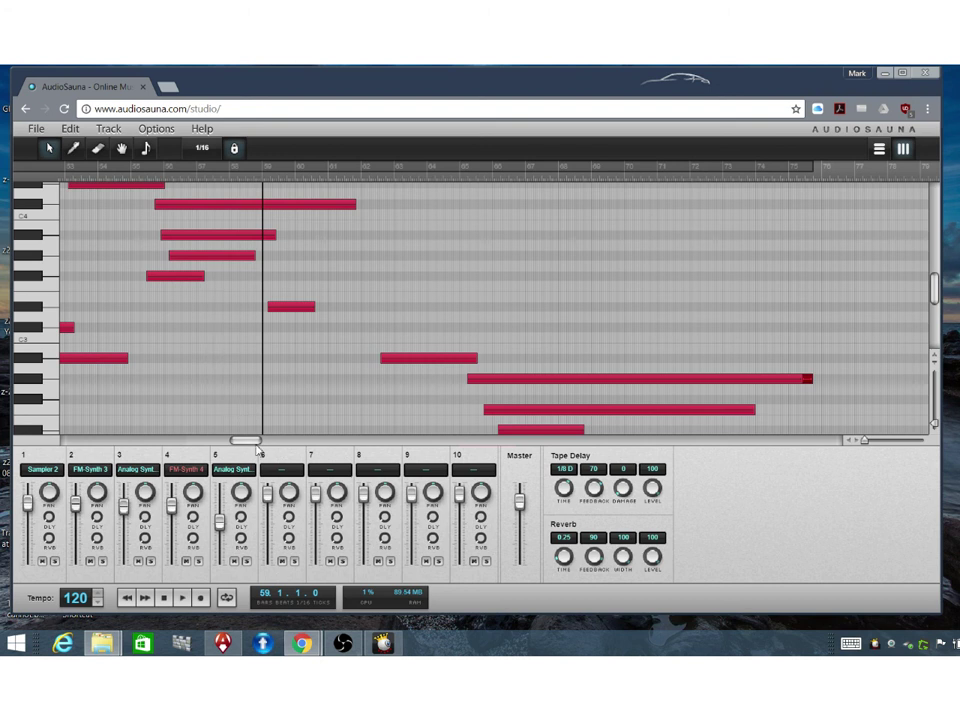
drag(248, 441, 264, 443)
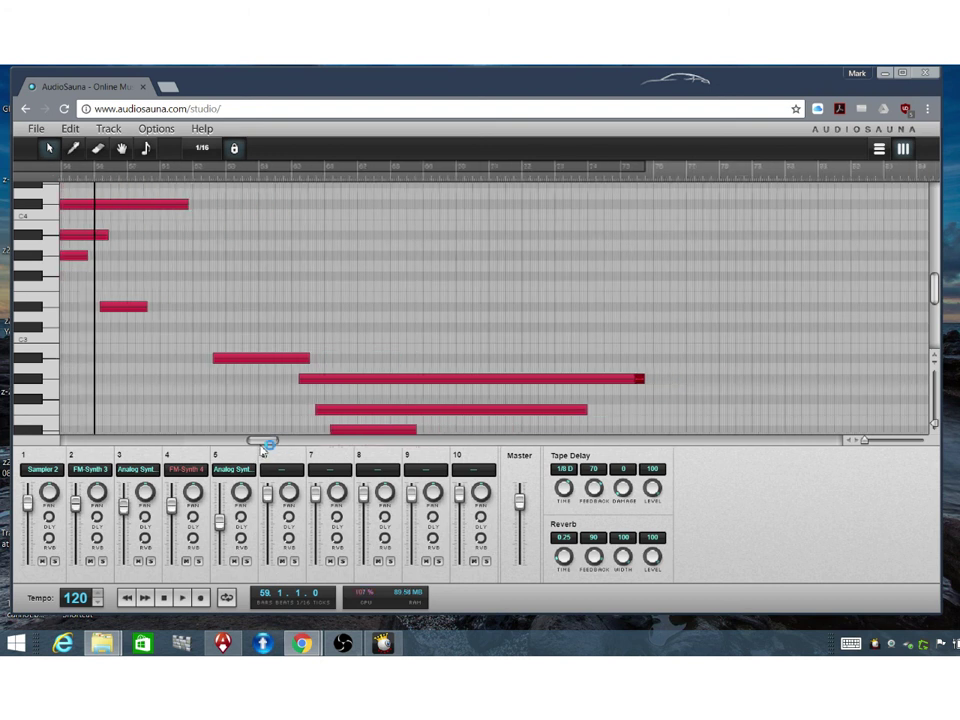
drag(264, 450, 185, 441)
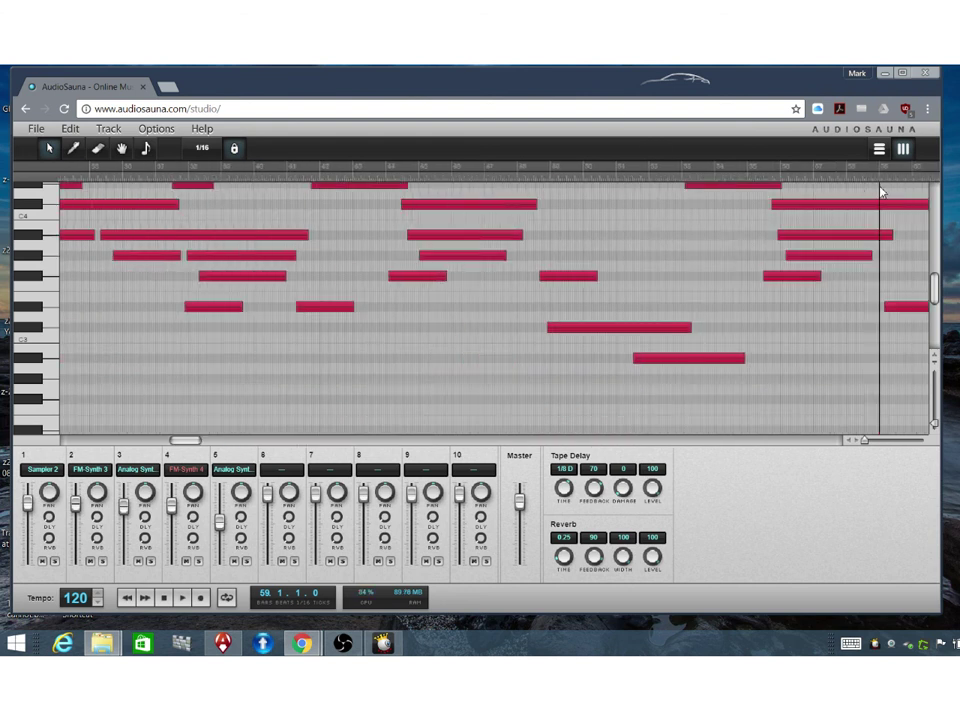
drag(880, 188, 70, 205)
drag(184, 440, 93, 445)
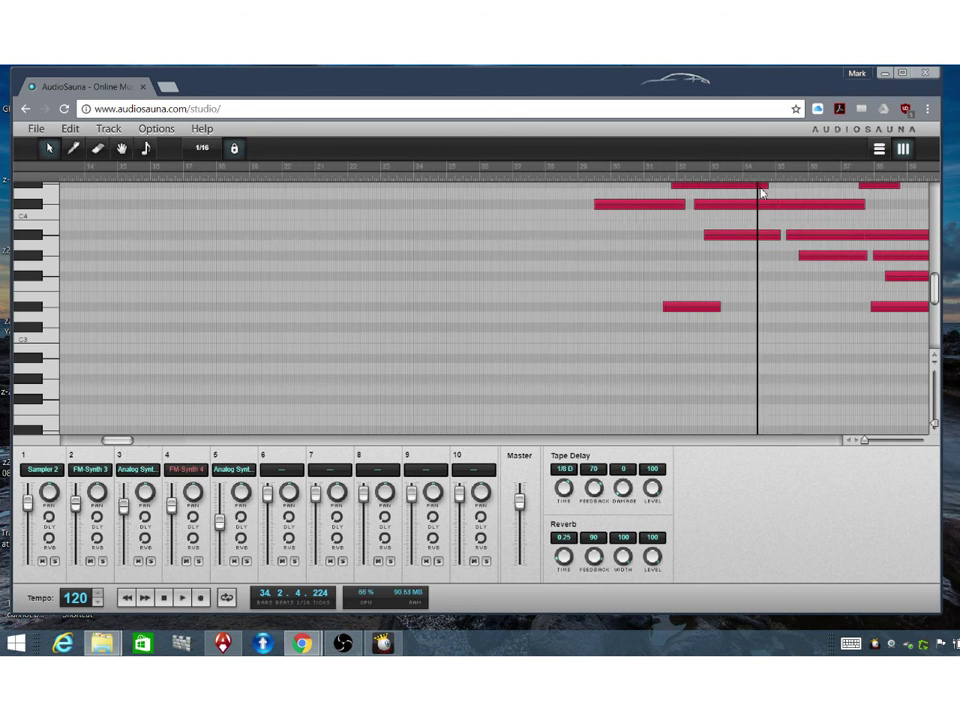
mouse_move(760, 190)
mouse_down()
mouse_move(579, 199)
mouse_move(758, 198)
mouse_up()
mouse_move(757, 189)
mouse_down()
mouse_move(742, 189)
mouse_move(758, 198)
mouse_up()
drag(757, 178, 66, 153)
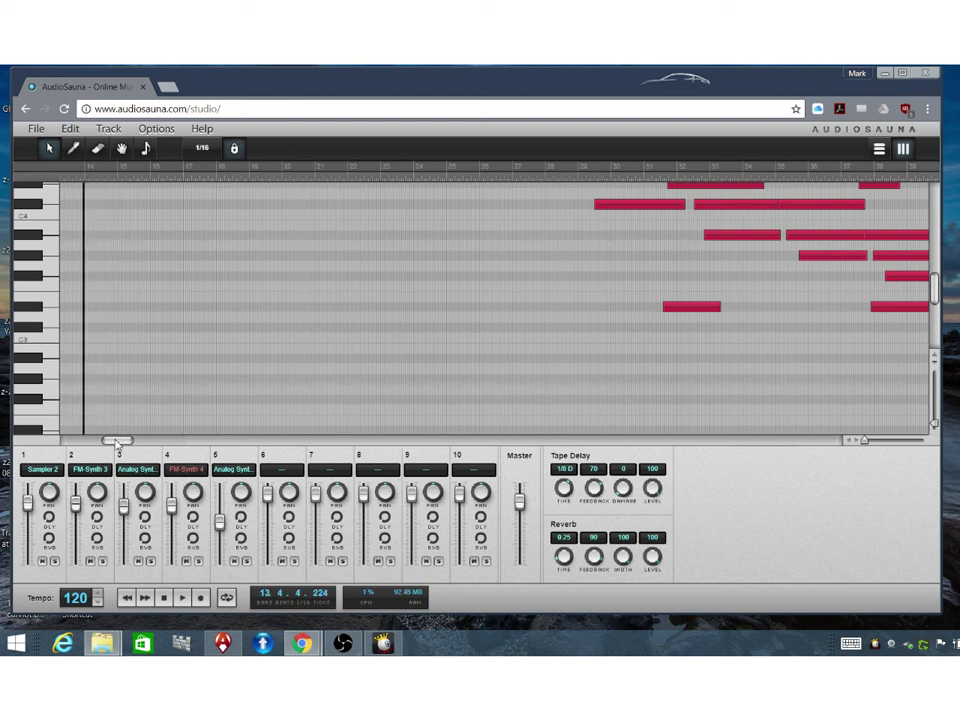
drag(111, 440, 62, 443)
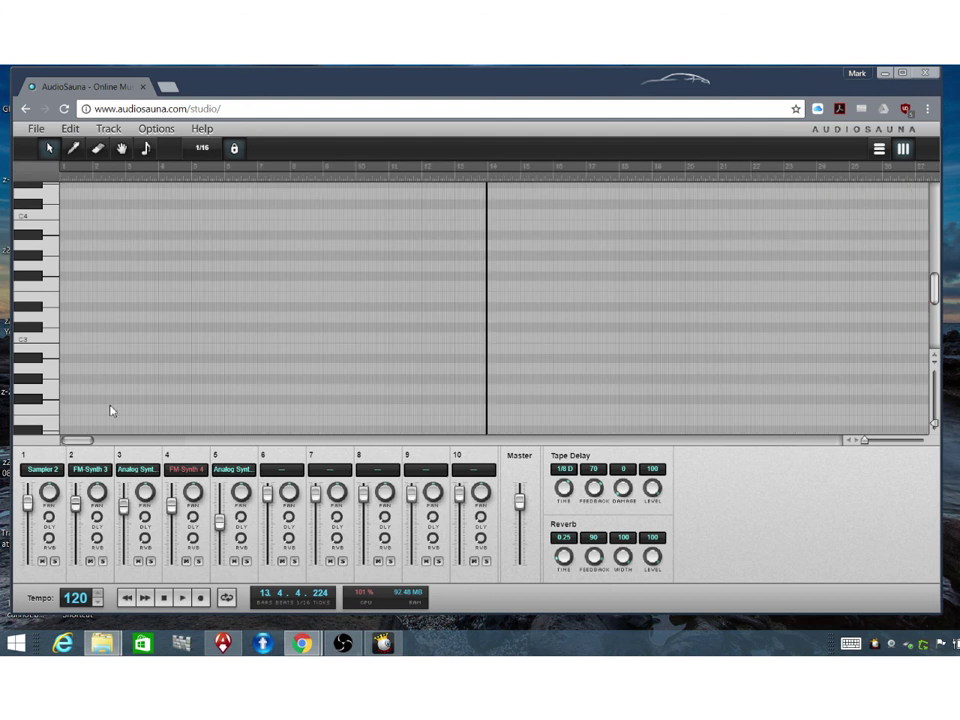
drag(487, 185, 62, 218)
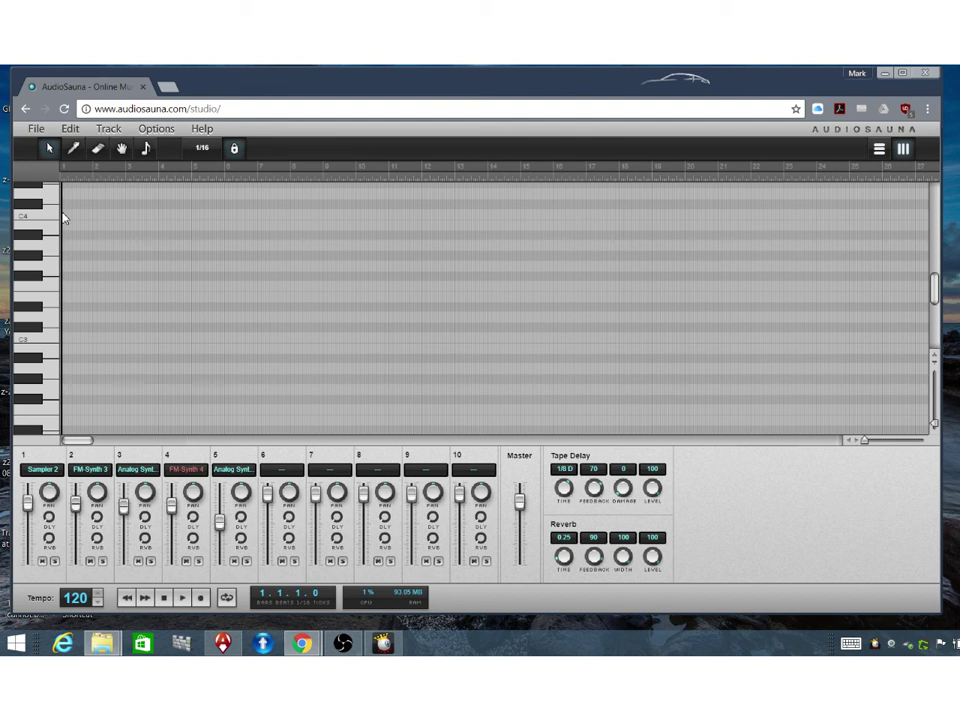
Examine the notes of the five tracks in turn, from Sampler 2 on track 1 to the Analog Synth on track 5
click(41, 470)
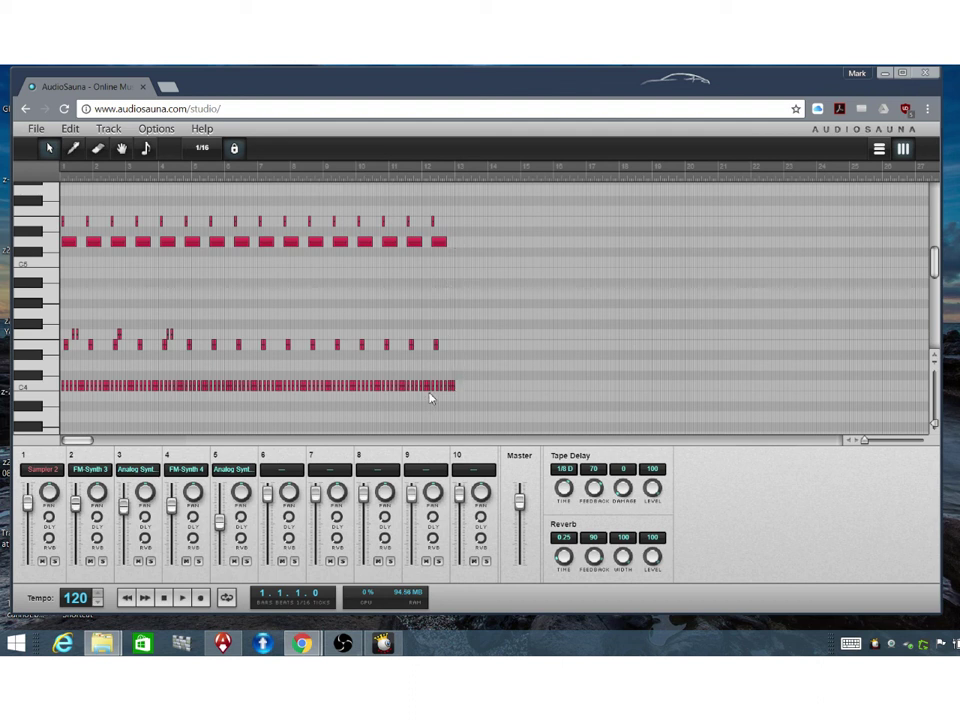
click(103, 472)
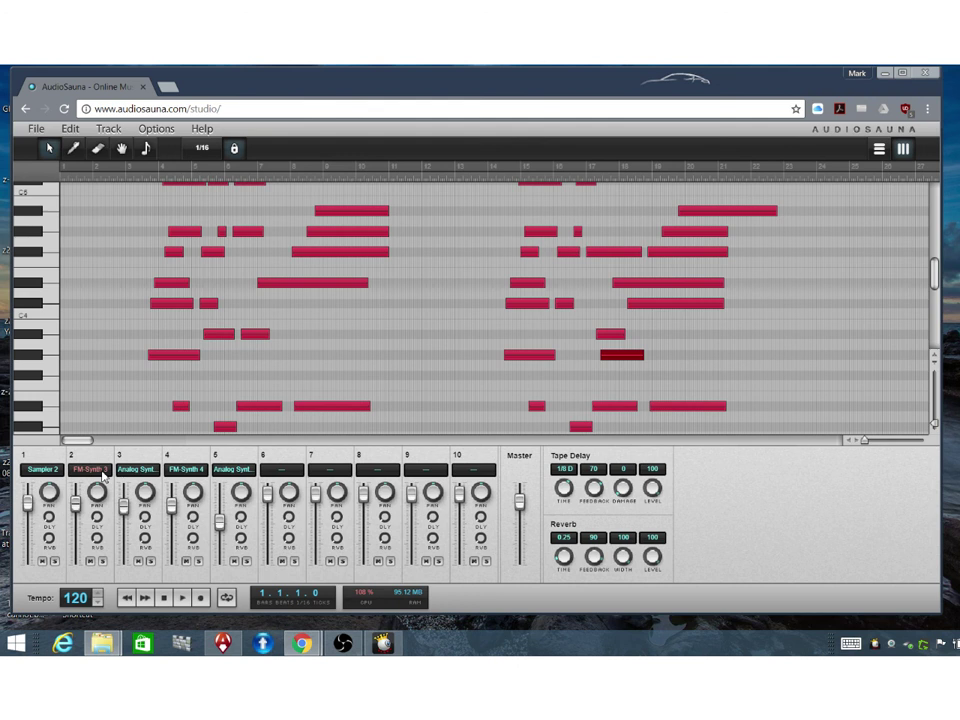
click(155, 472)
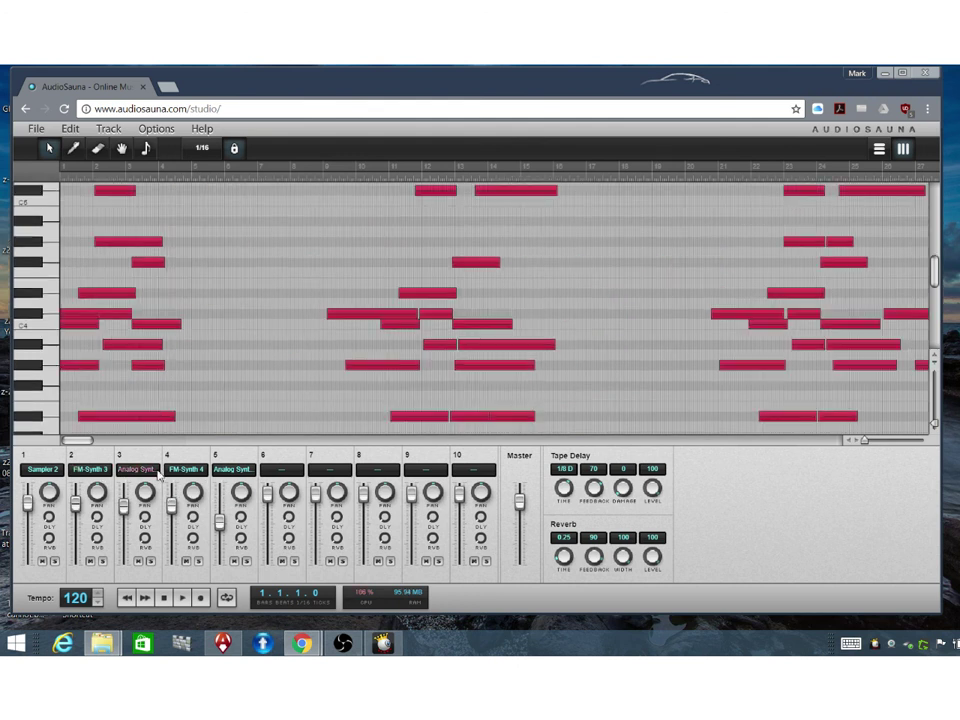
click(183, 471)
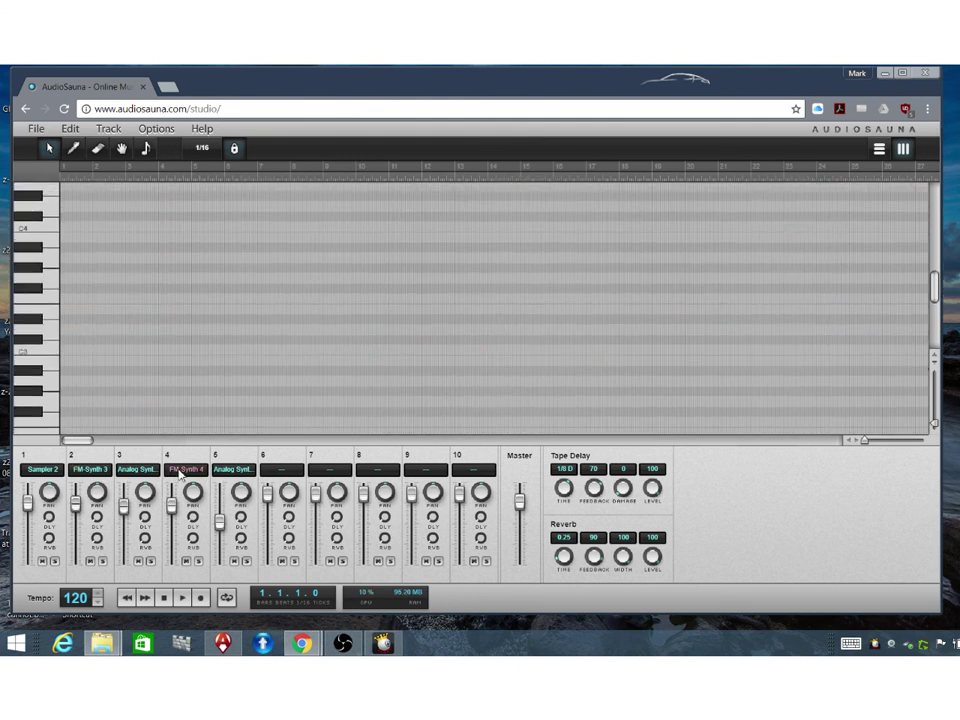
drag(85, 441, 200, 441)
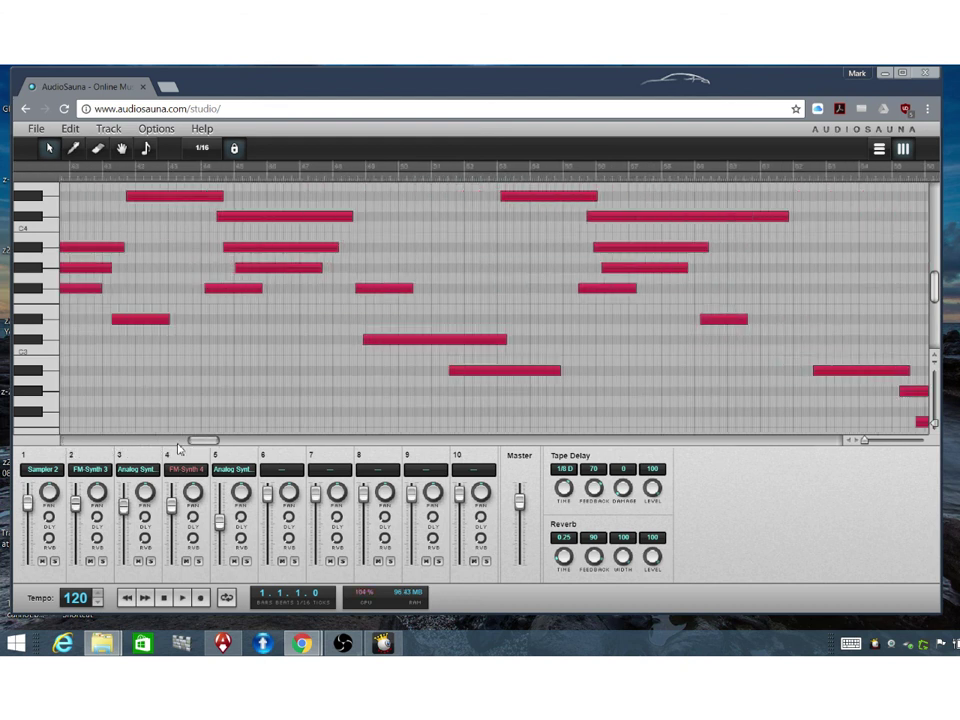
click(233, 469)
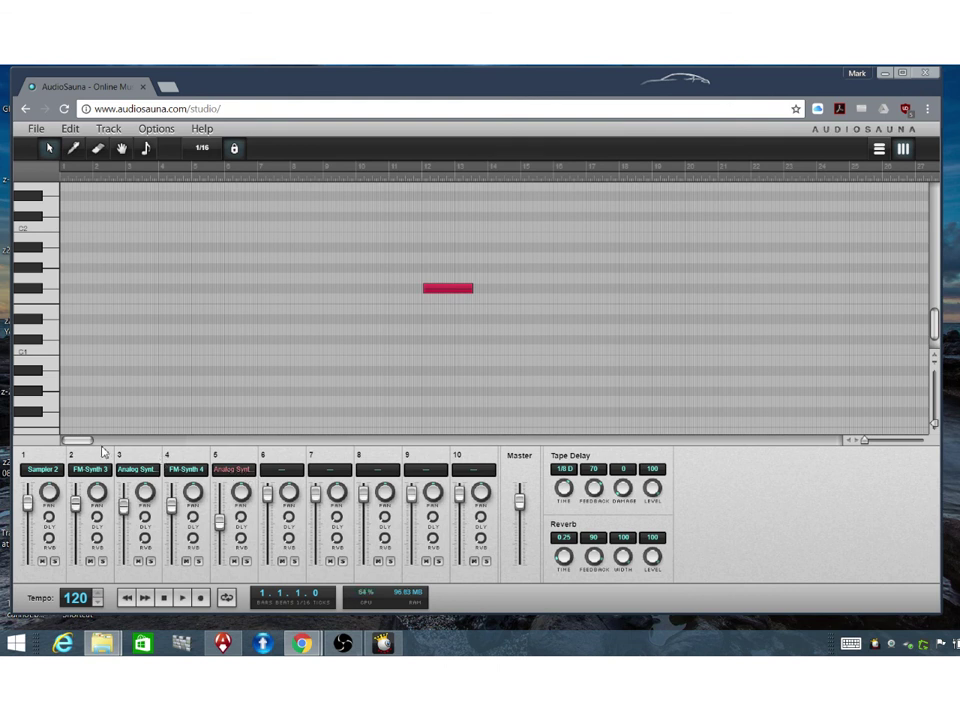
drag(90, 441, 108, 441)
drag(213, 458, 70, 450)
Select the Analog Synth on track 3, play the composition from the beginning into bar 11, and stop it
click(140, 472)
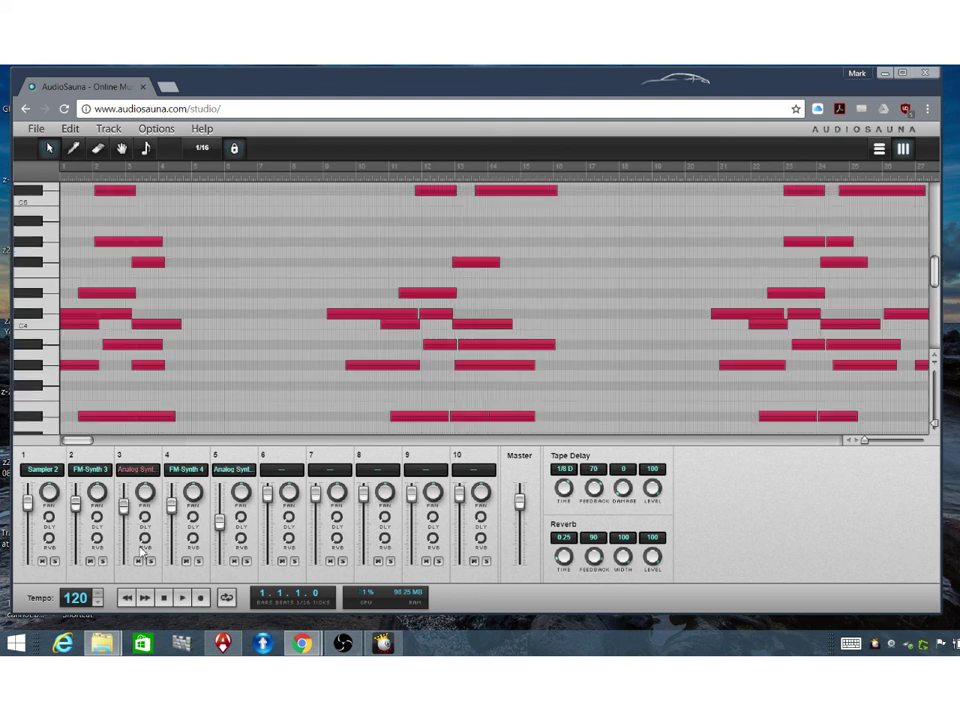
click(183, 599)
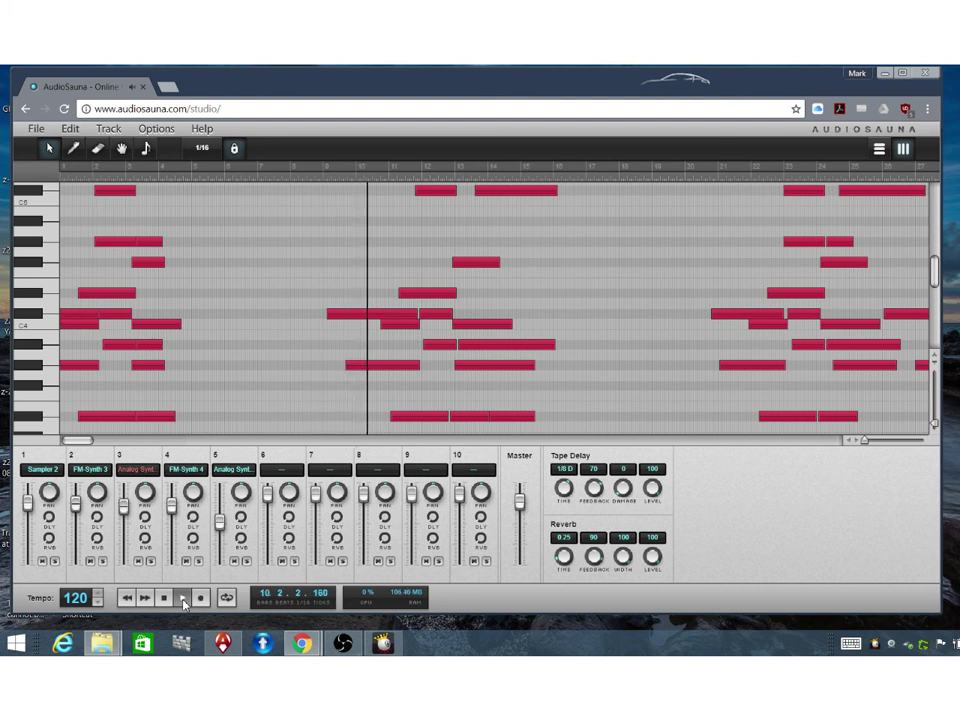
click(166, 598)
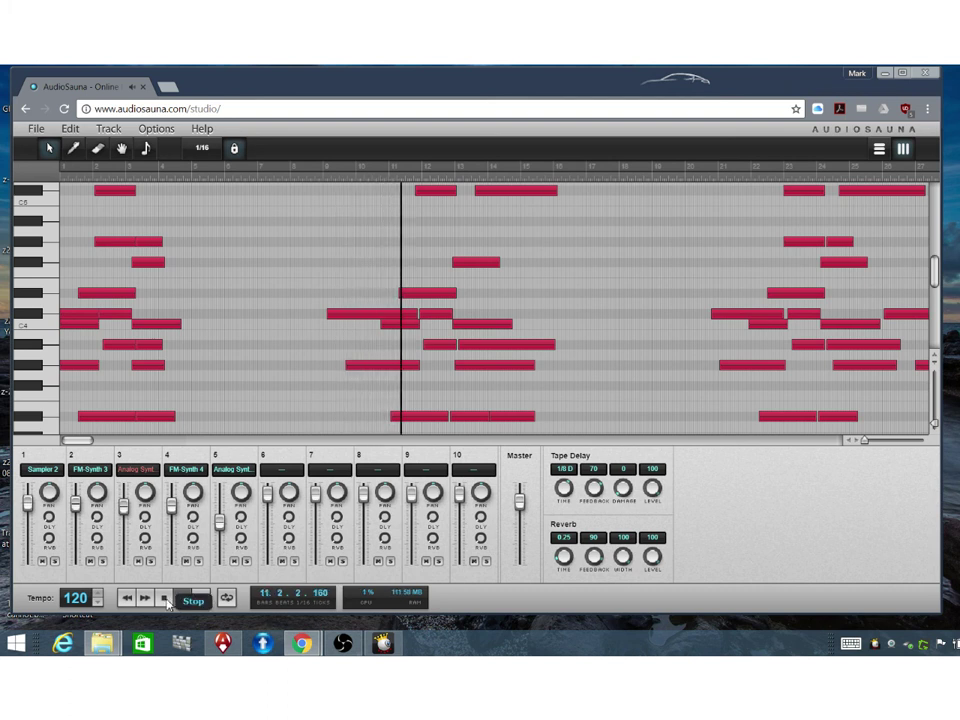
Stop playback, move the playhead to bar 27, and play the composition from there with the track 3 notes in view
click(167, 598)
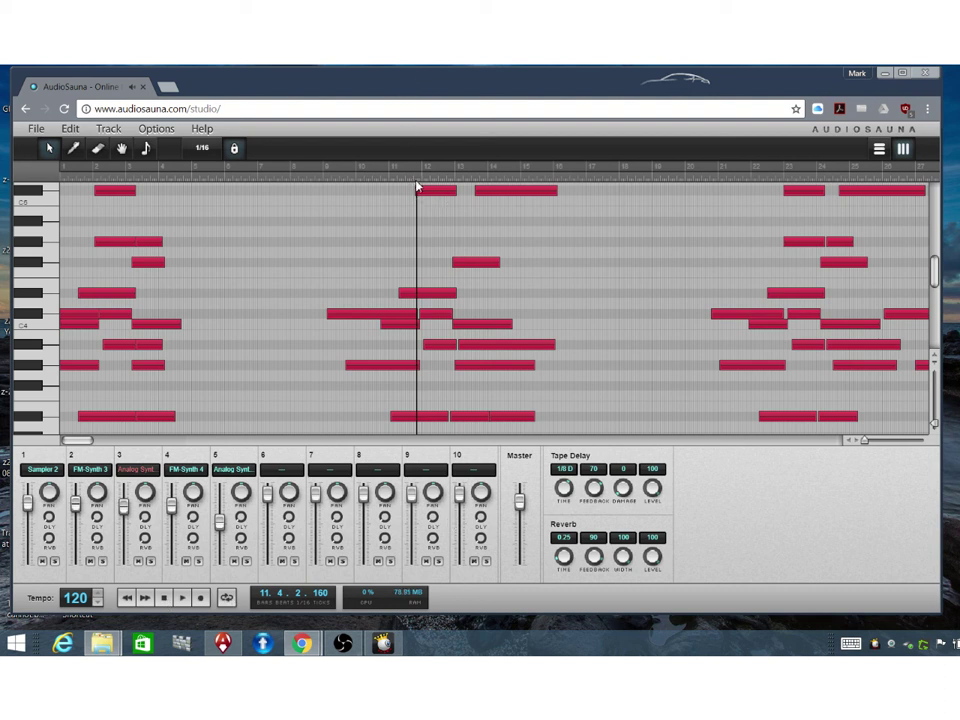
drag(420, 188, 922, 240)
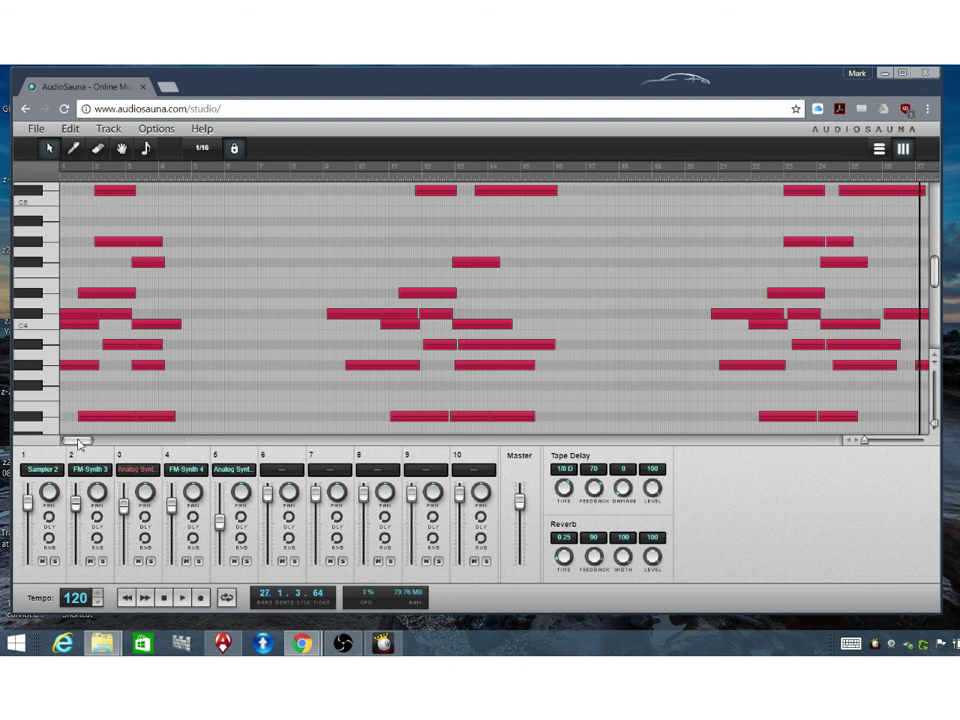
drag(89, 442, 140, 446)
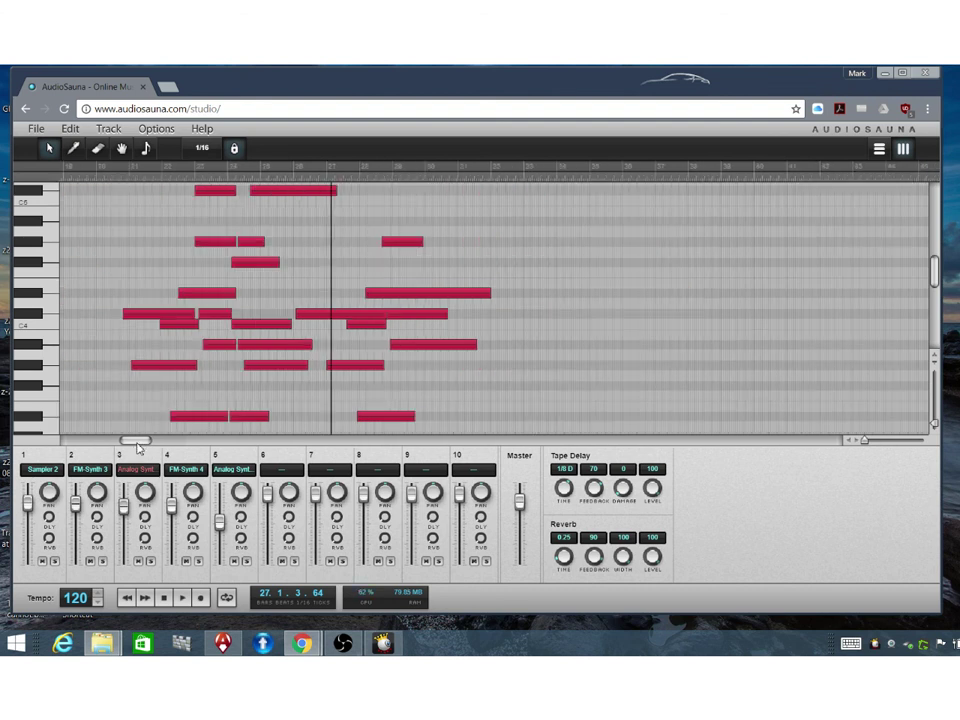
click(185, 597)
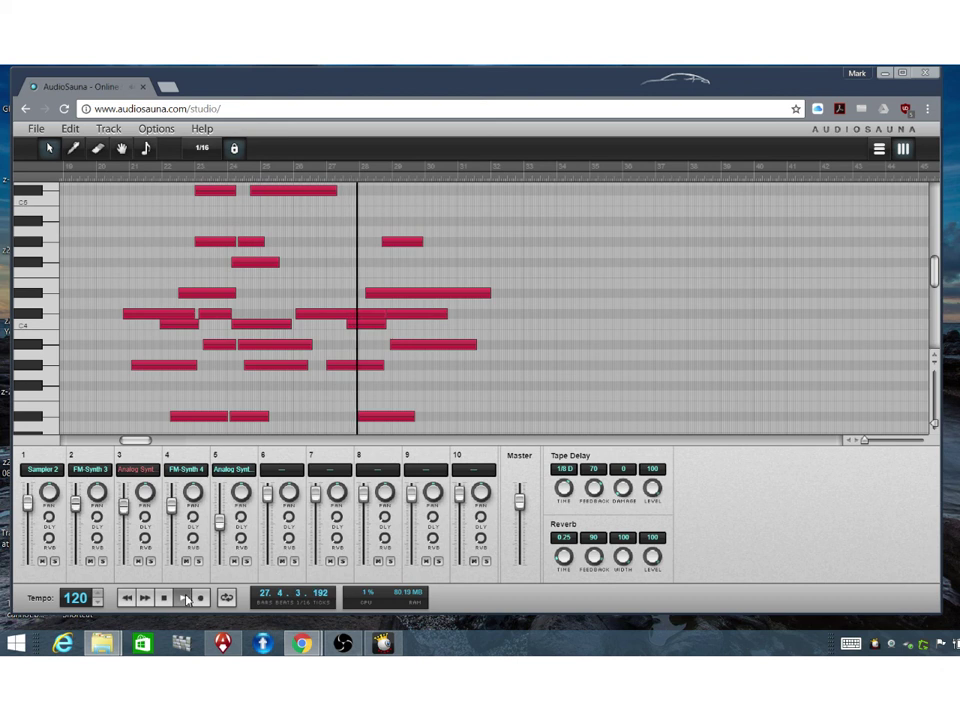
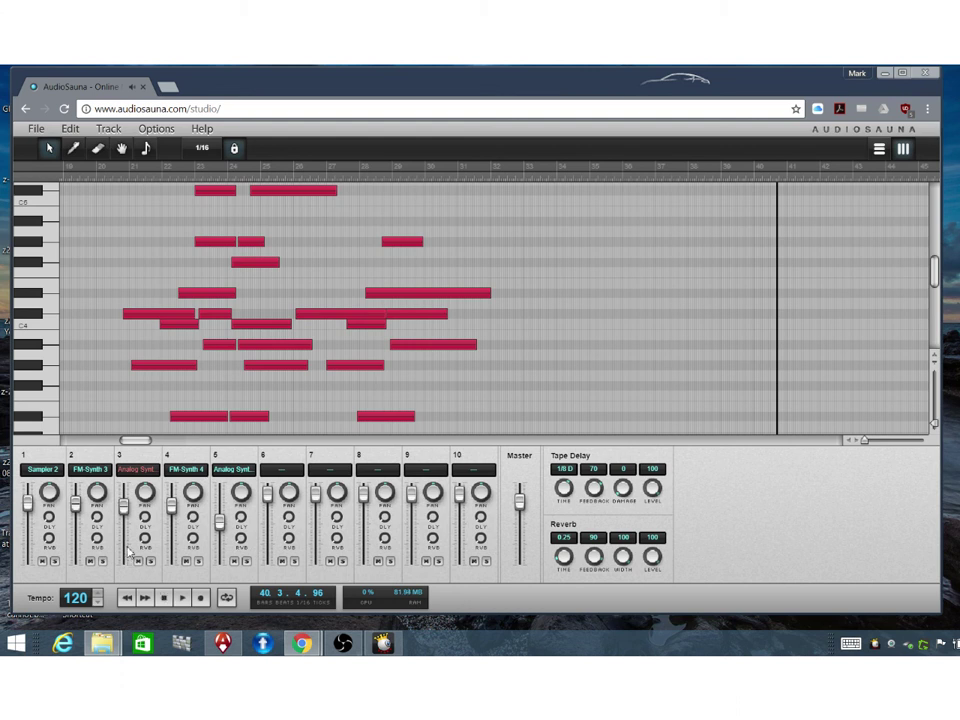
Continue playback from bar 40 into bar 53 while switching between the notes of tracks 2, 3 and 4, and stop it
click(175, 481)
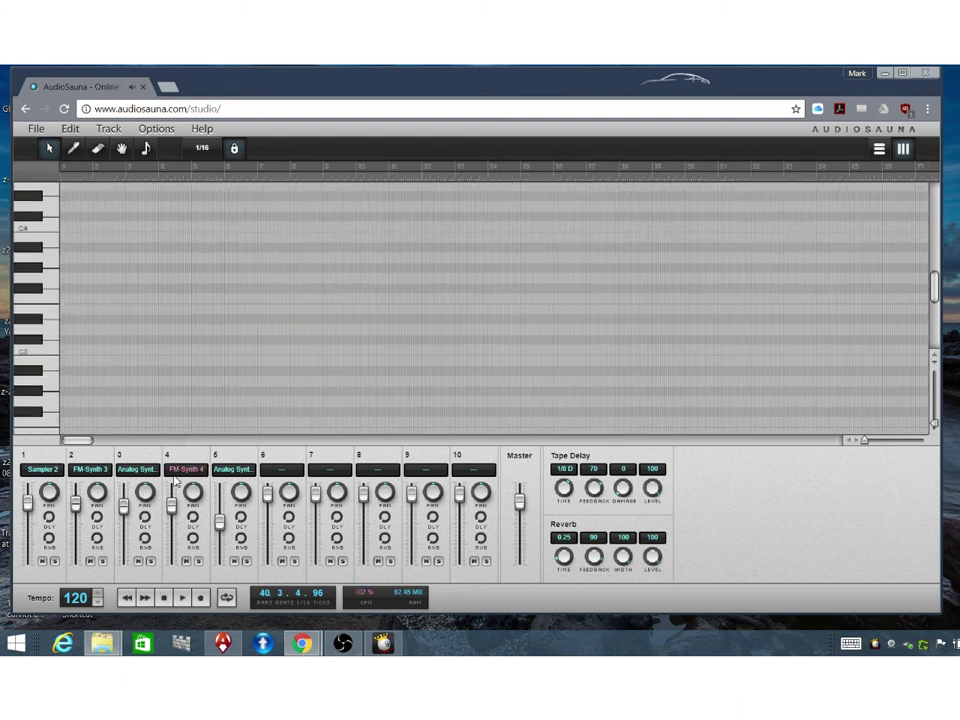
click(88, 476)
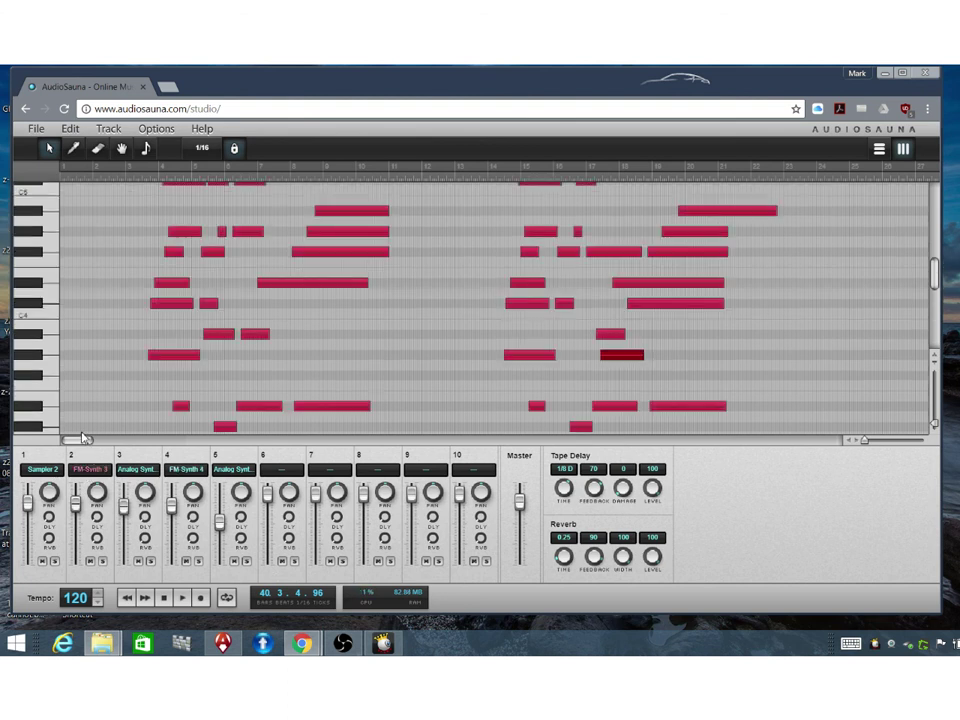
click(182, 598)
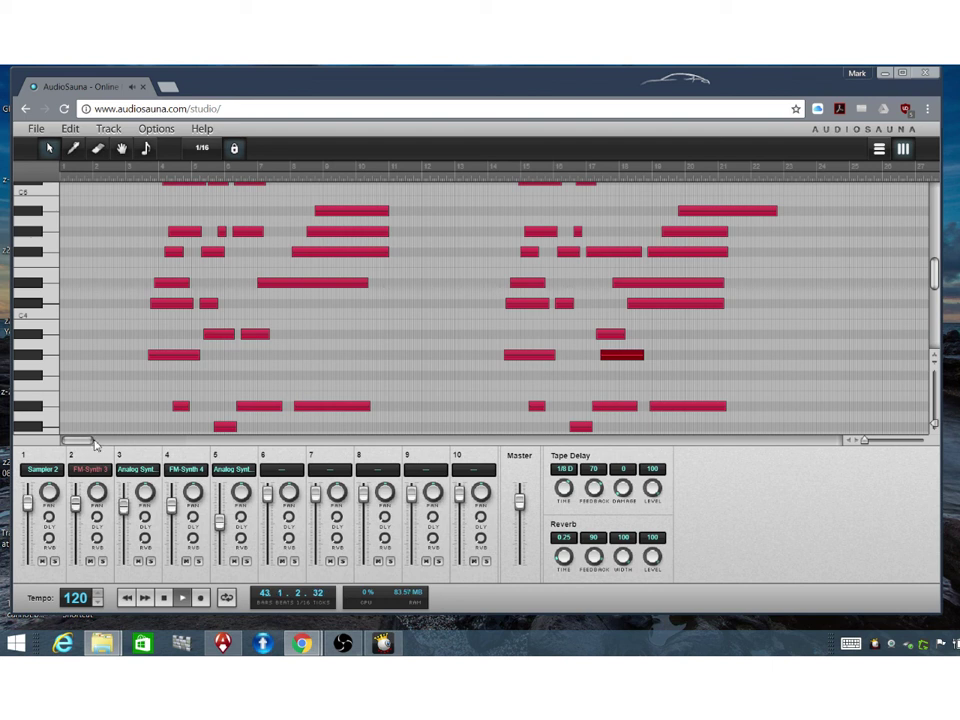
drag(95, 444, 218, 441)
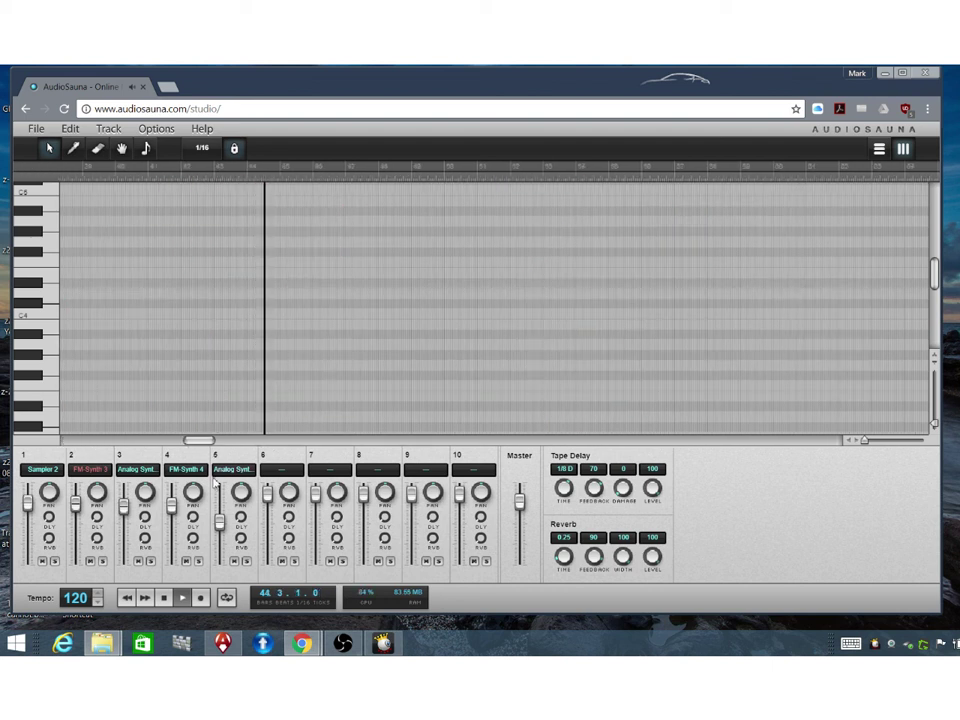
click(190, 470)
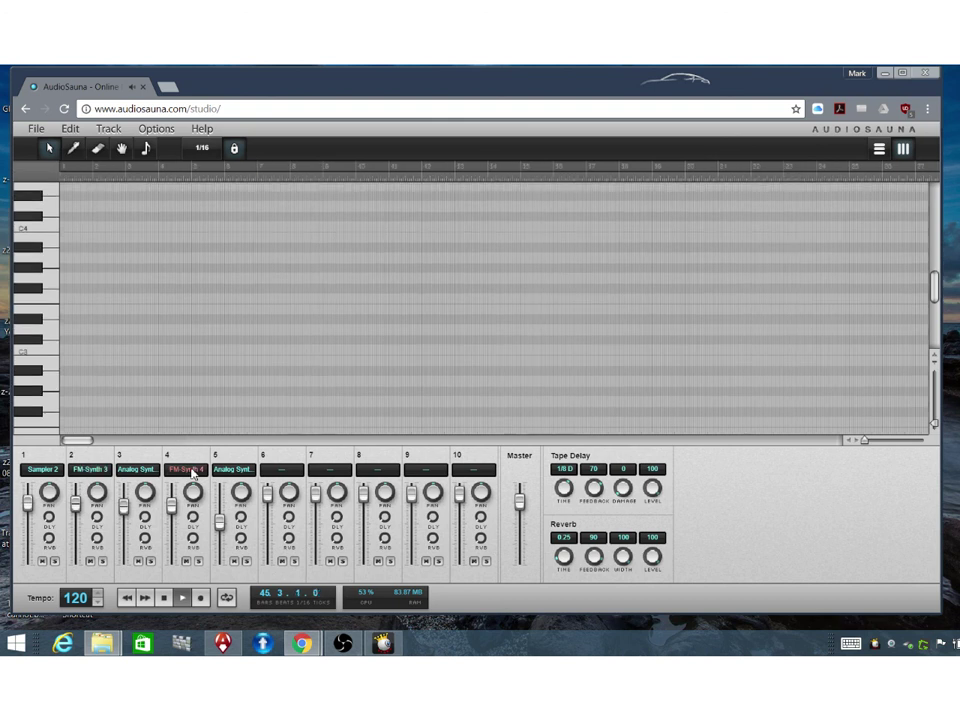
click(140, 472)
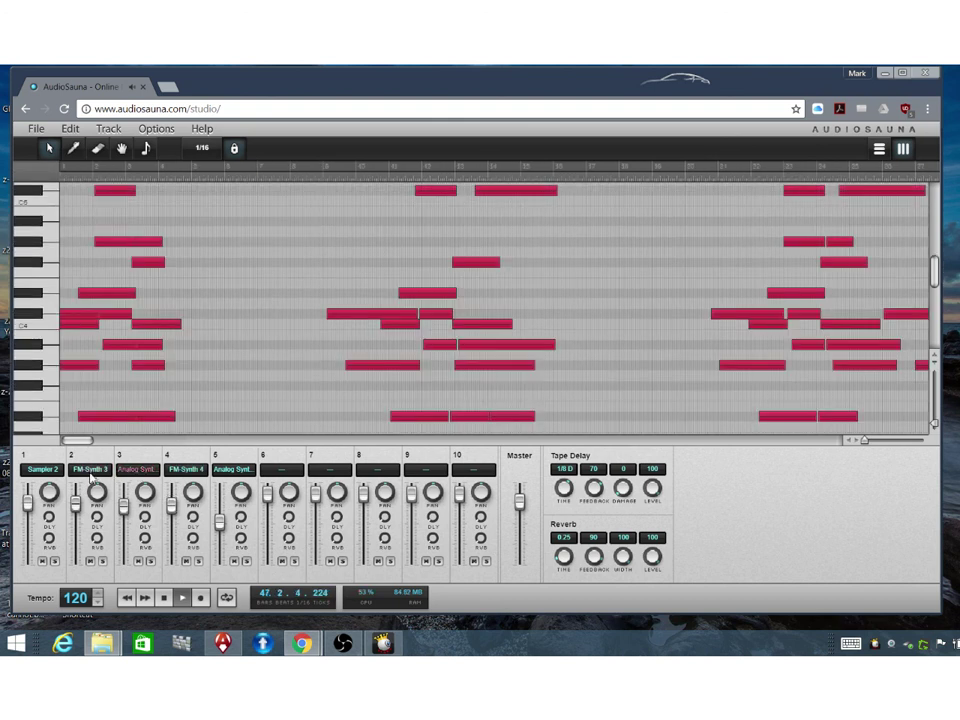
click(90, 474)
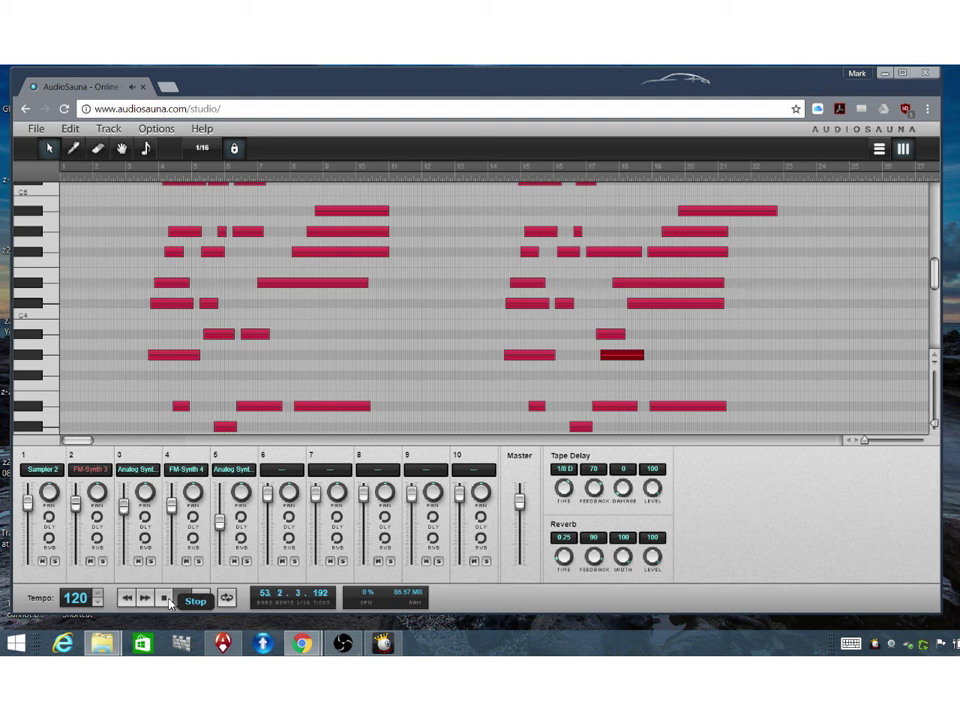
click(170, 598)
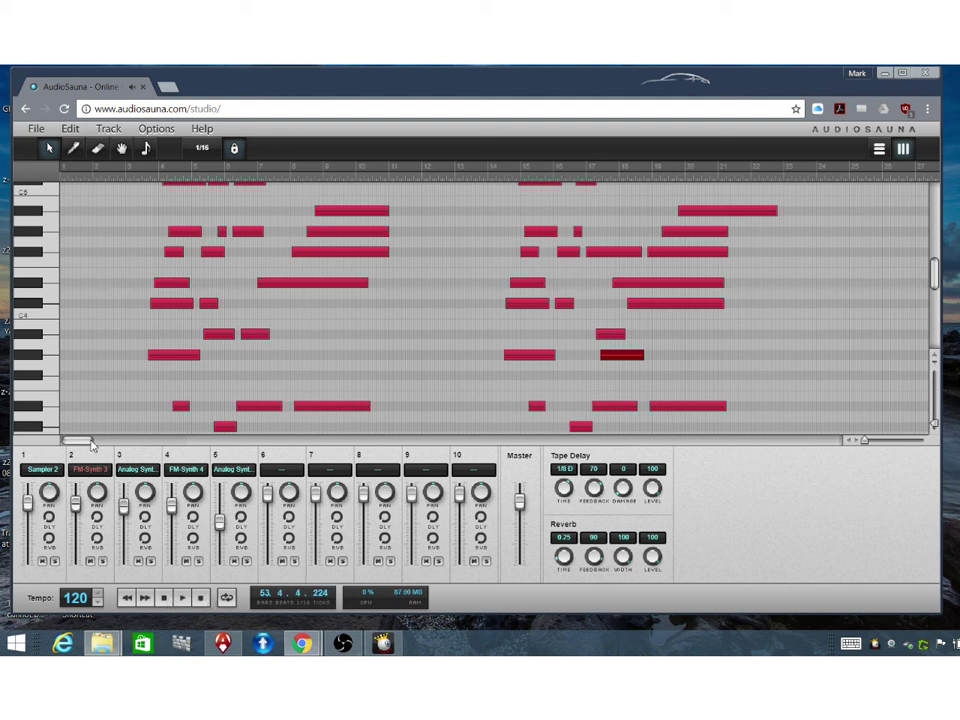
Examine the piano roll around bar 53 for FM-Synth 3 on track 2 and the Analog Synth on track 3
mouse_move(88, 442)
mouse_down()
mouse_move(104, 445)
mouse_move(88, 443)
mouse_up()
drag(75, 446, 214, 444)
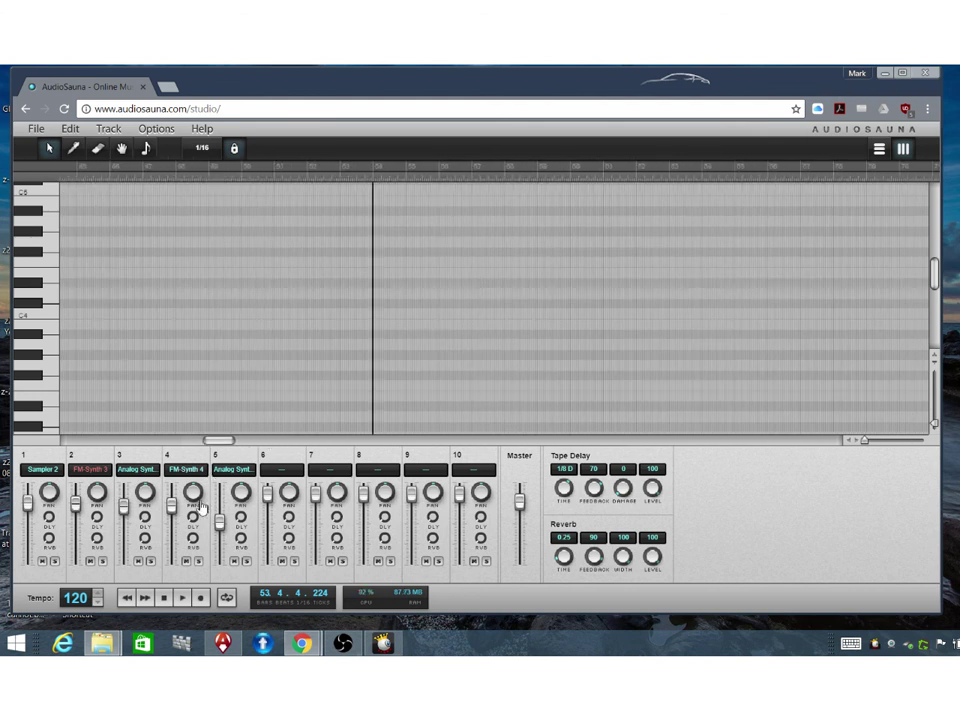
click(132, 472)
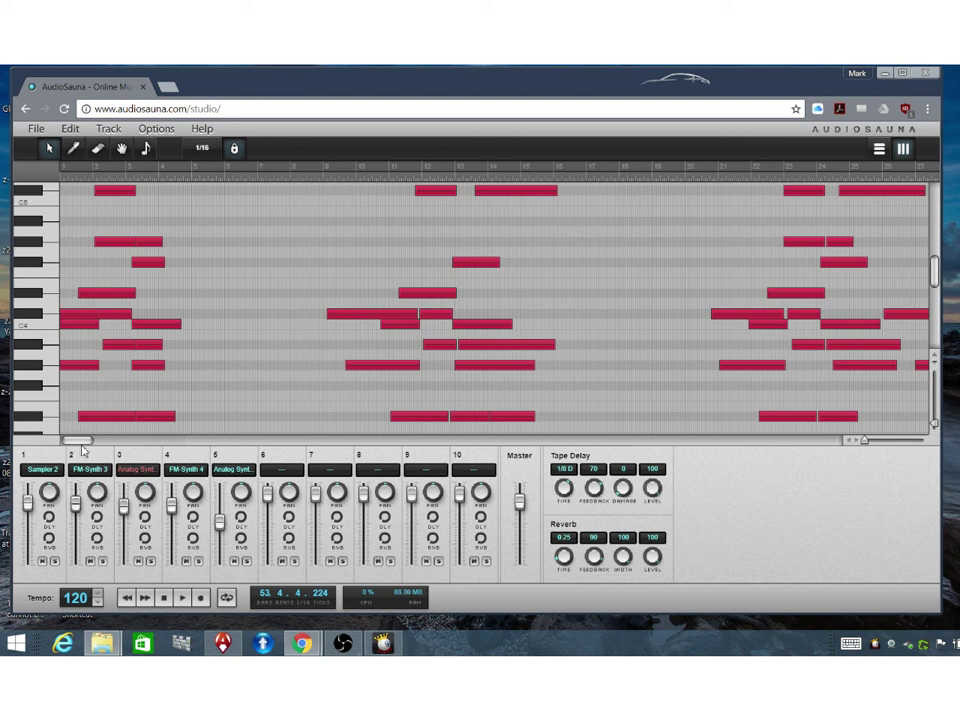
drag(84, 444, 215, 444)
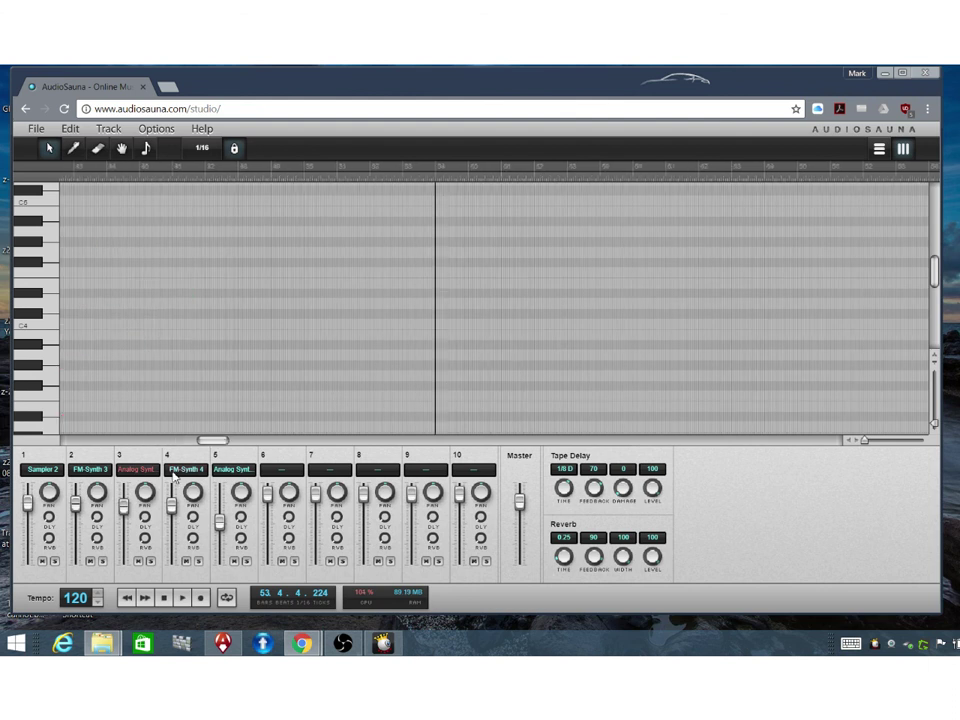
Select FM-Synth 4 on track 4, move the playhead back to bar 41, and play its passage into bar 44
click(183, 474)
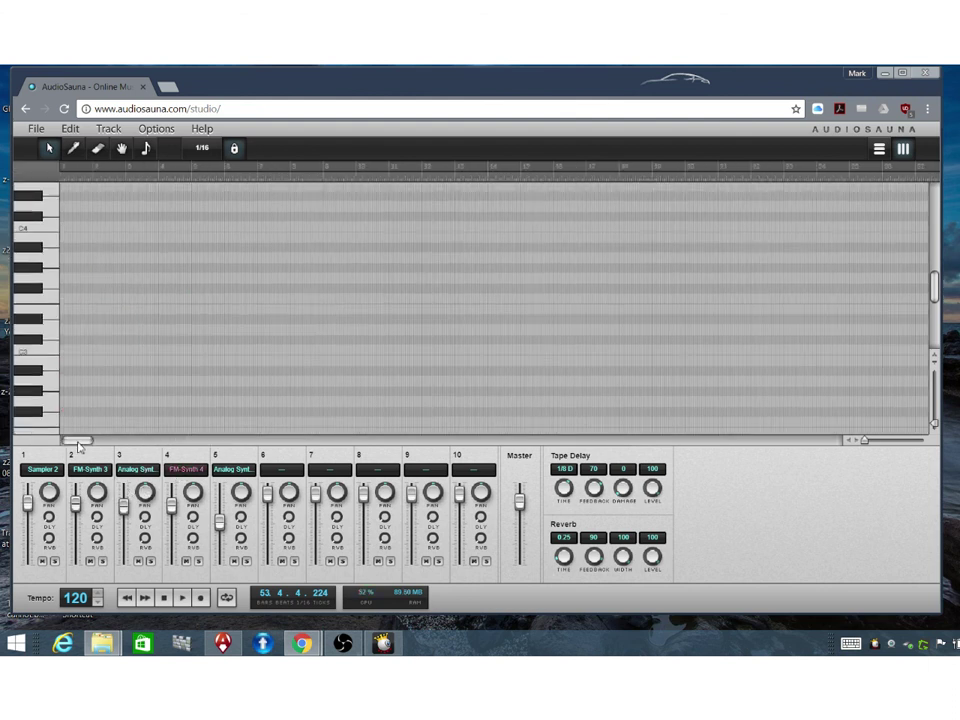
drag(116, 446, 195, 451)
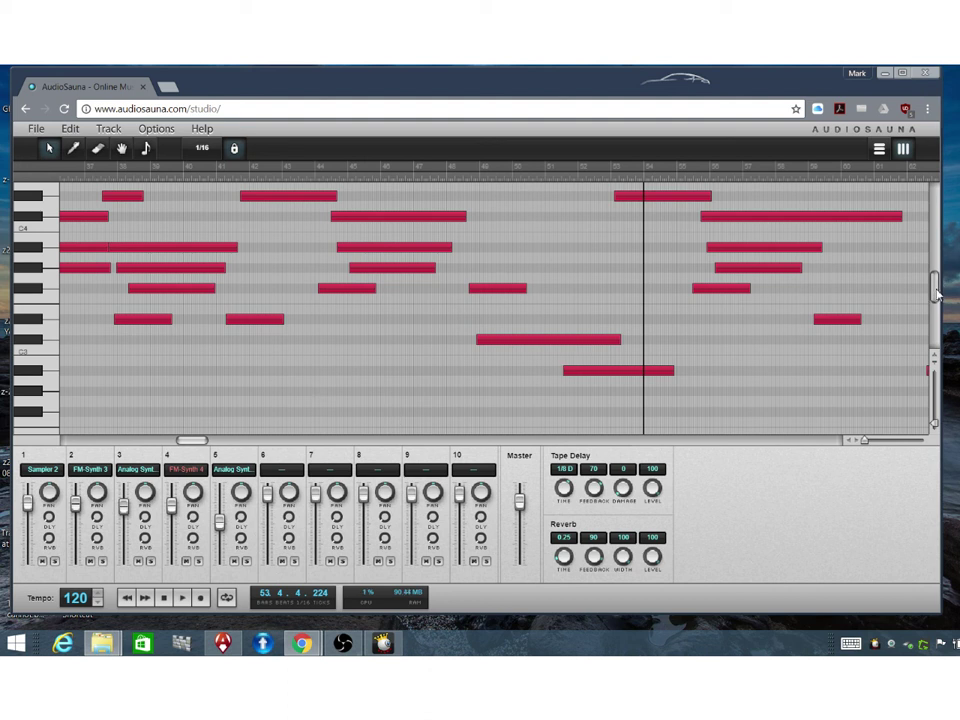
scroll(937, 290, up, 1)
scroll(937, 290, up, 1)
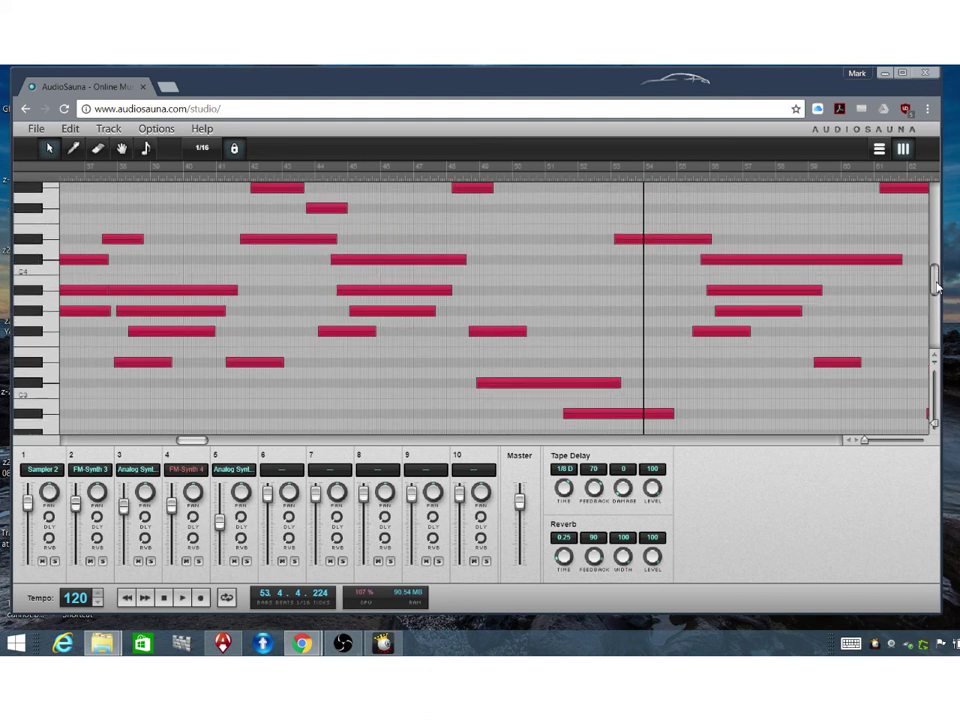
scroll(937, 287, up, 1)
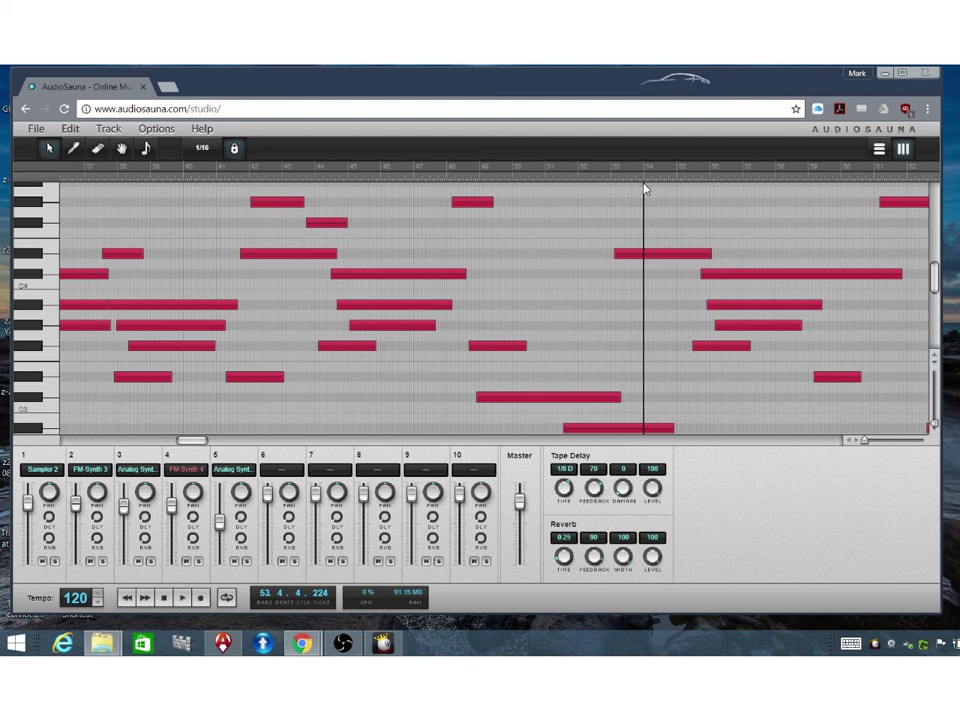
drag(645, 185, 232, 252)
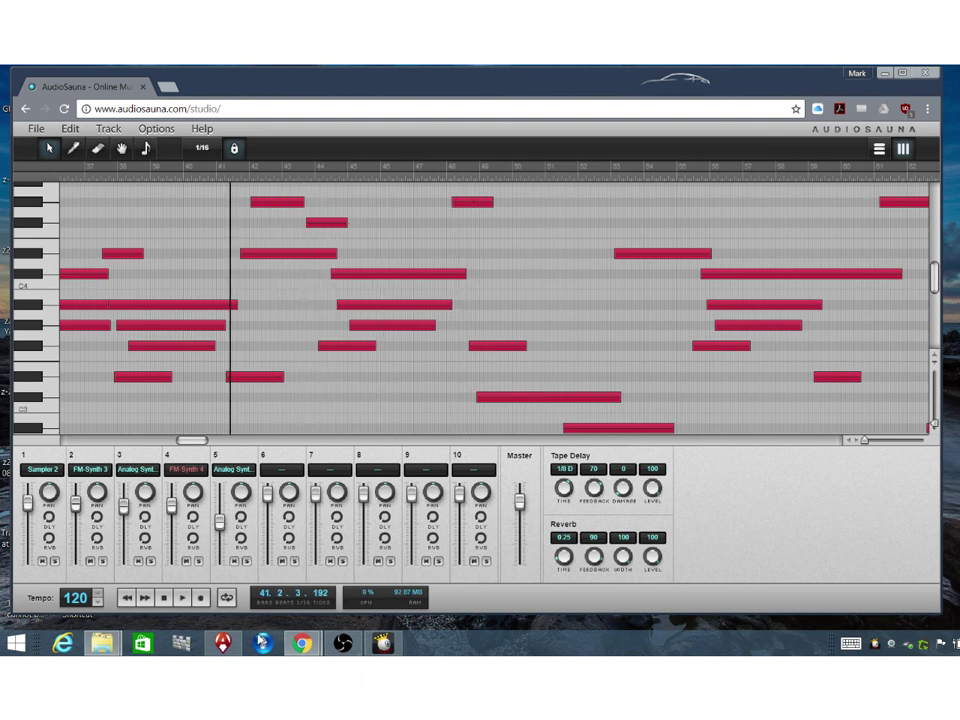
click(181, 598)
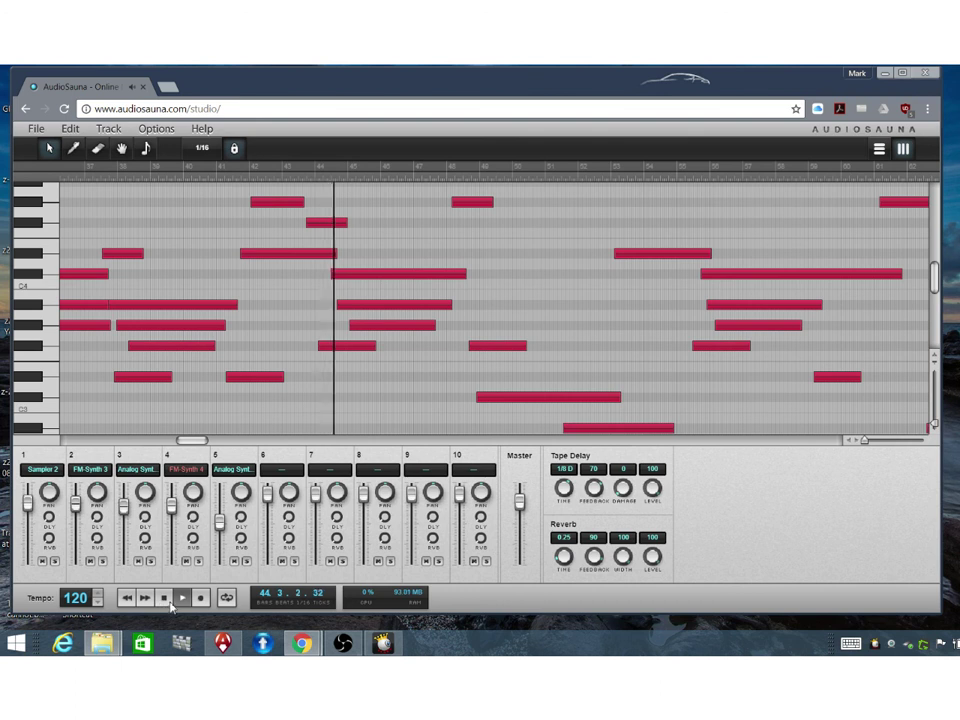
Select the Analog Synth on track 5 and examine its low notes around bars 12 and 13
click(236, 470)
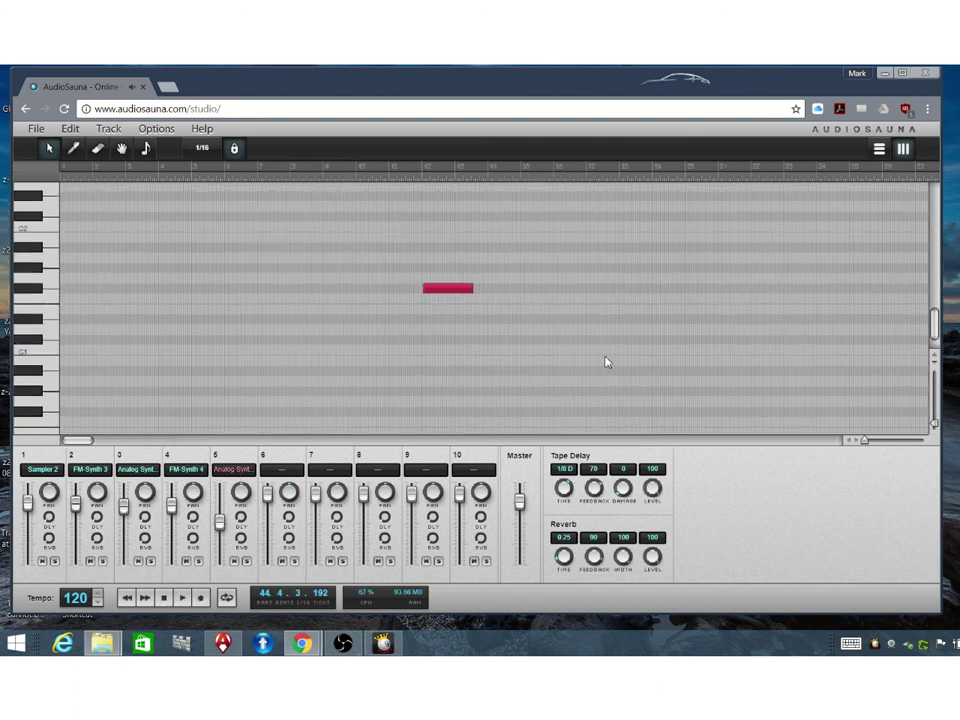
drag(935, 330, 935, 315)
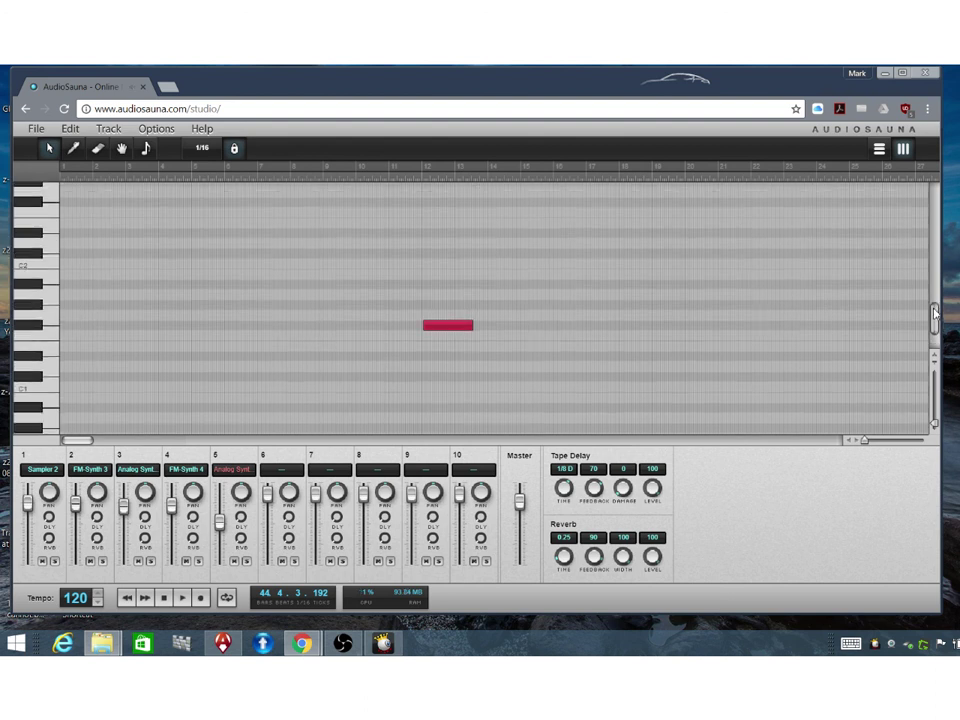
drag(935, 315, 934, 298)
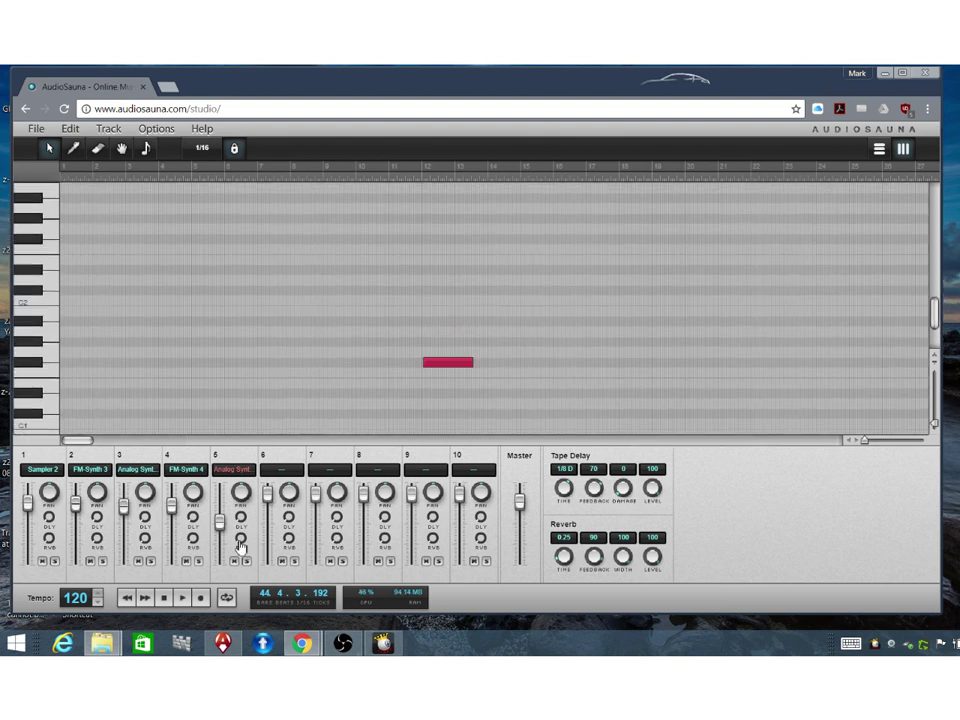
Show the closing low notes of FM-Synth 4 around bars 65 to 75, and play the composition from bar 44 into bar 47
click(182, 474)
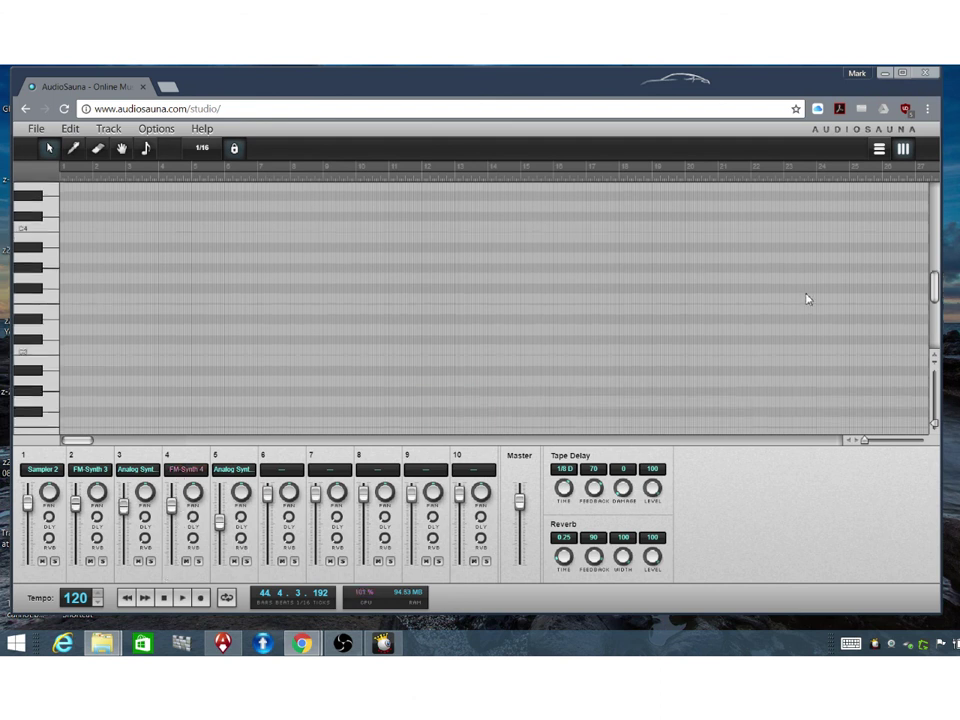
drag(934, 296, 936, 318)
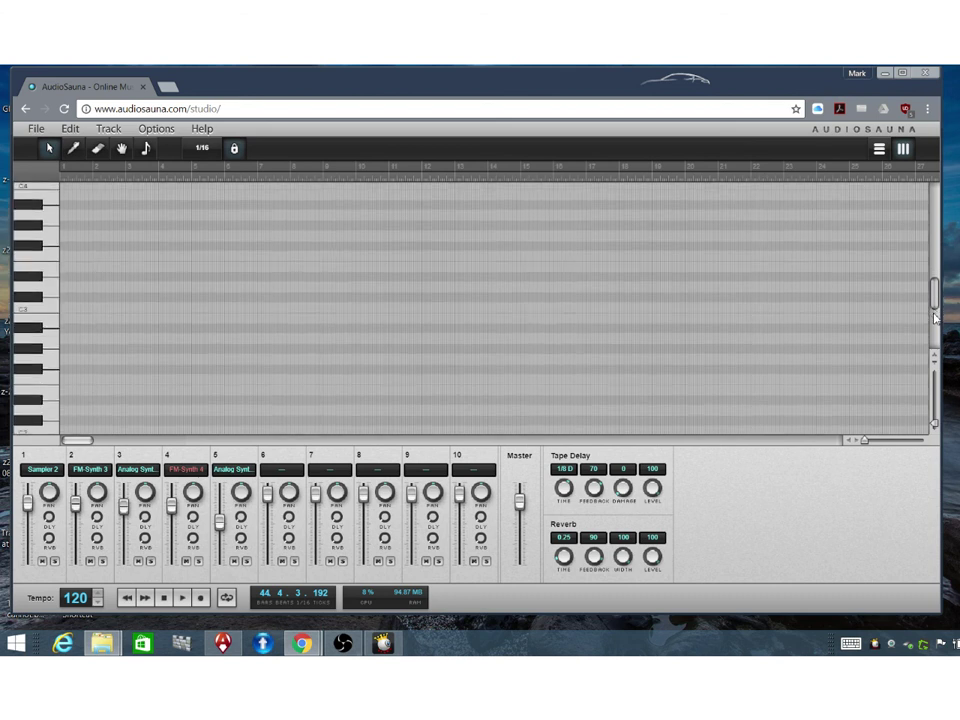
scroll(325, 257, down, 3)
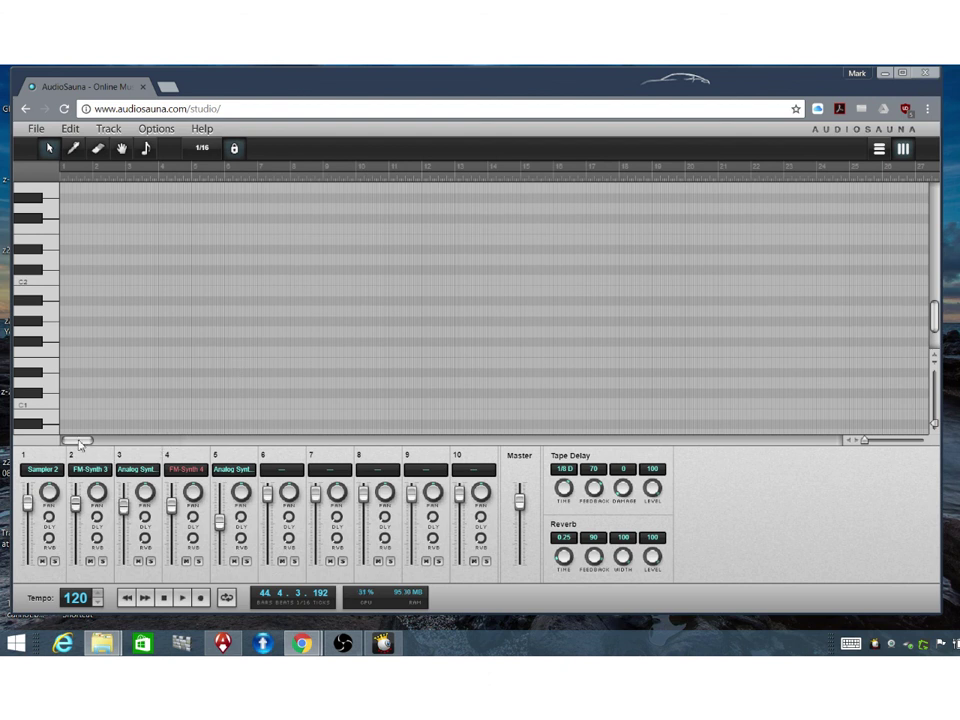
drag(80, 444, 297, 437)
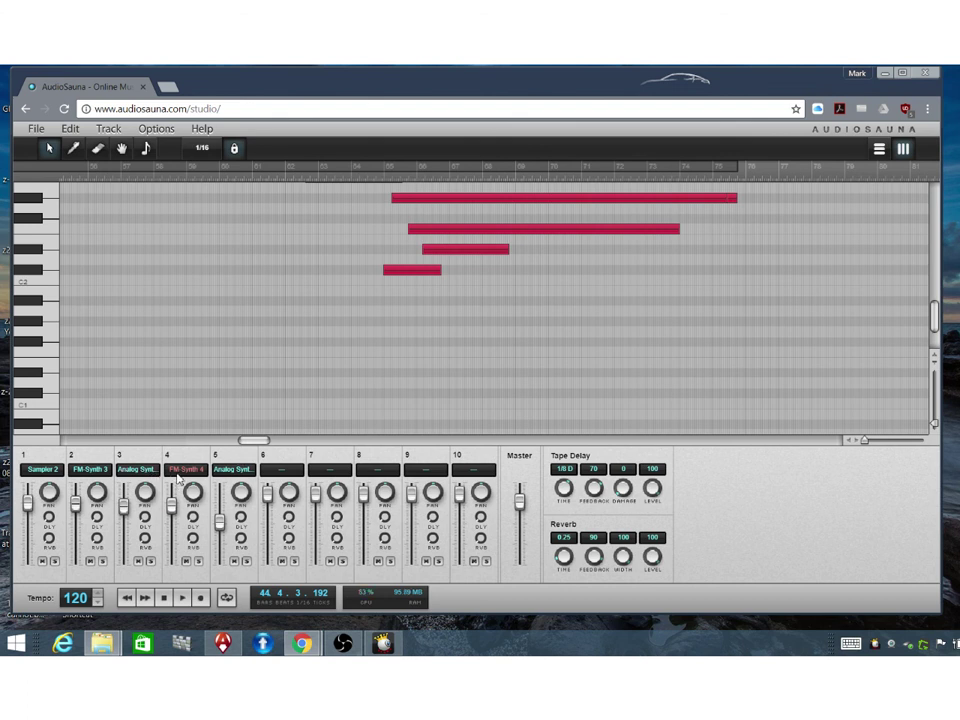
click(183, 598)
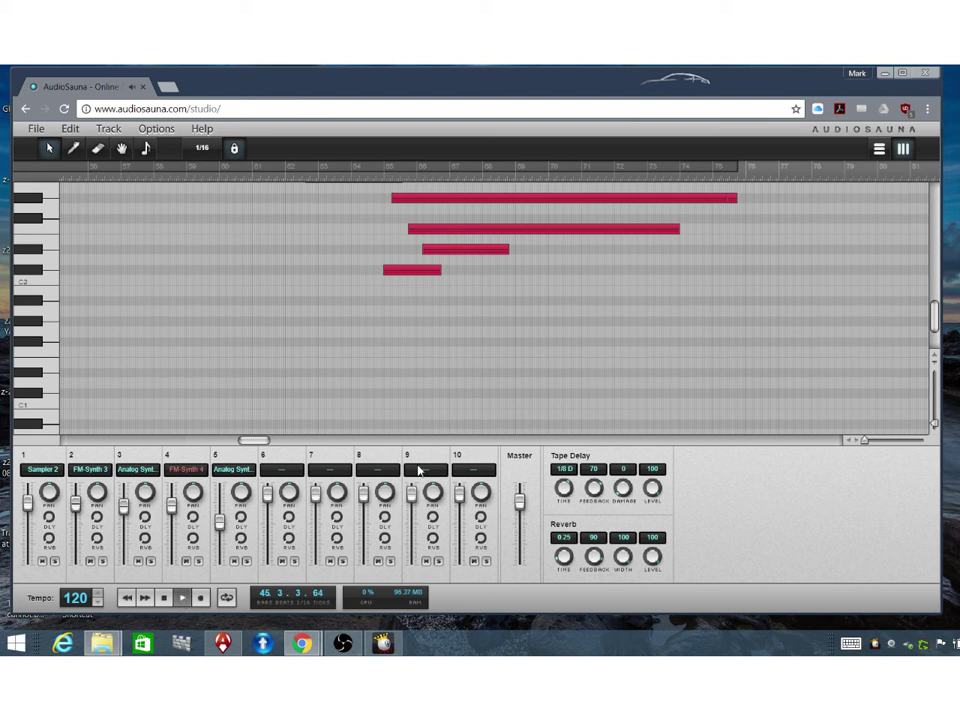
click(166, 598)
Compare the piano roll around bar 47 for the Analog Synth on track 3 and FM-Synth 4 on track 4
click(140, 470)
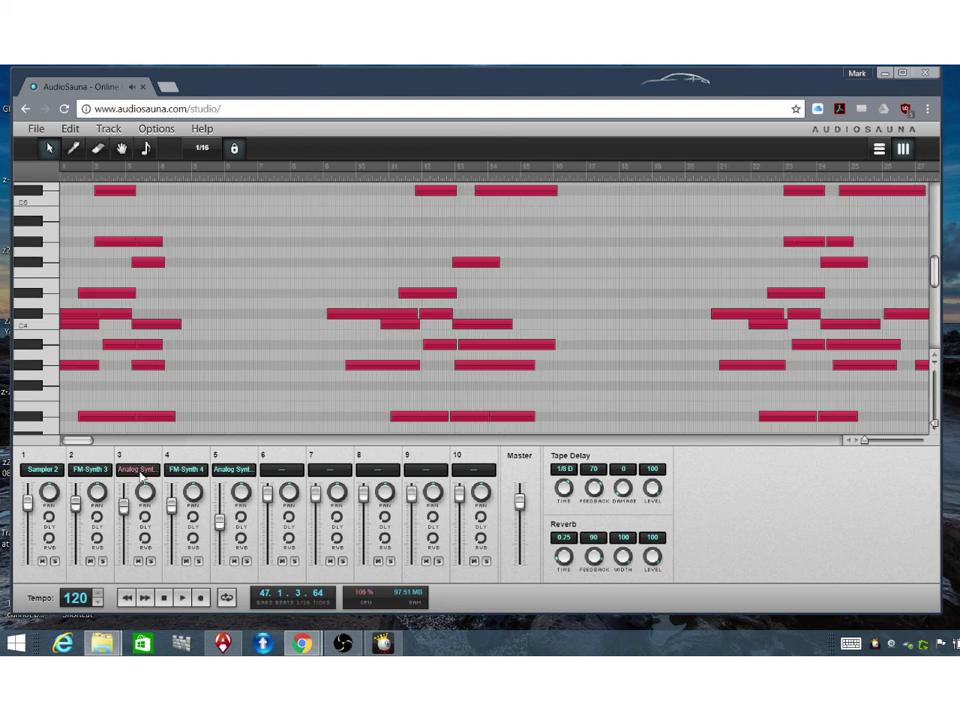
scroll(127, 445, right, 1)
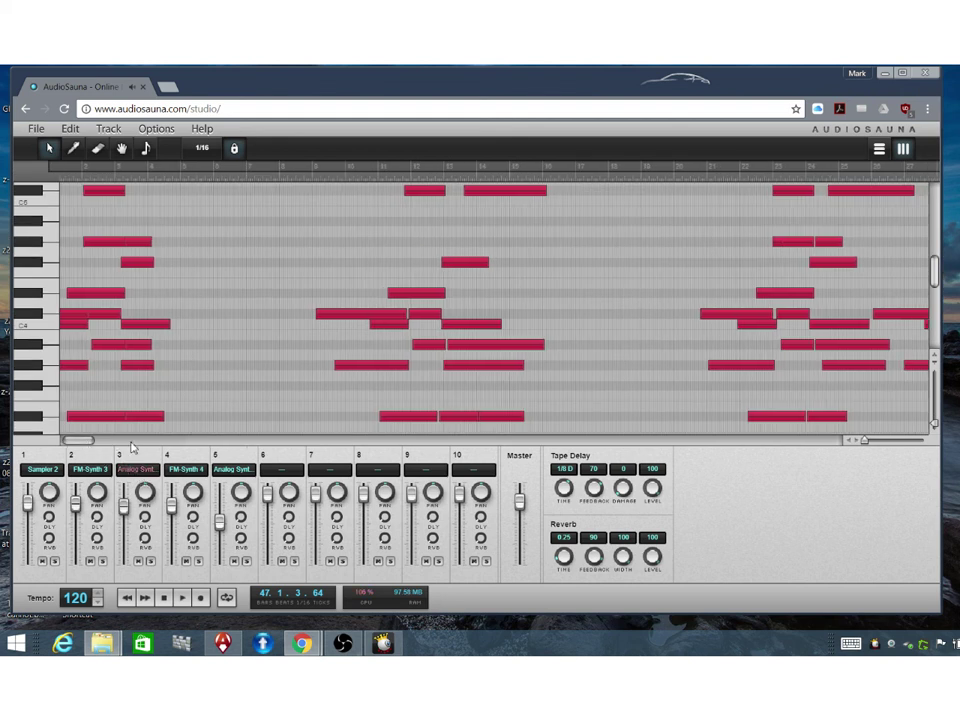
drag(138, 445, 195, 441)
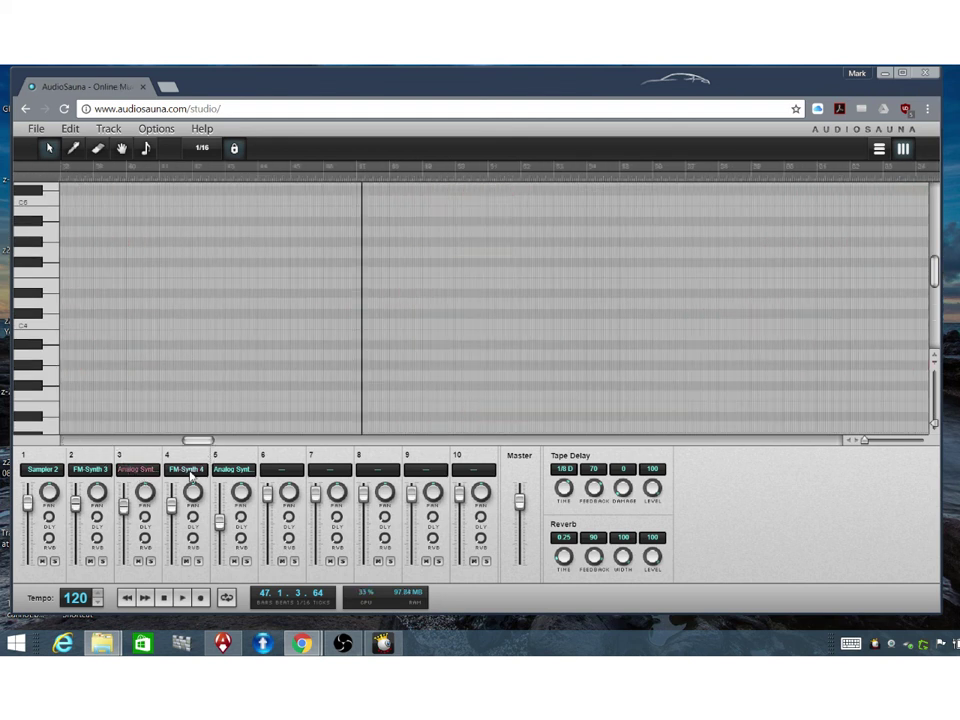
click(188, 472)
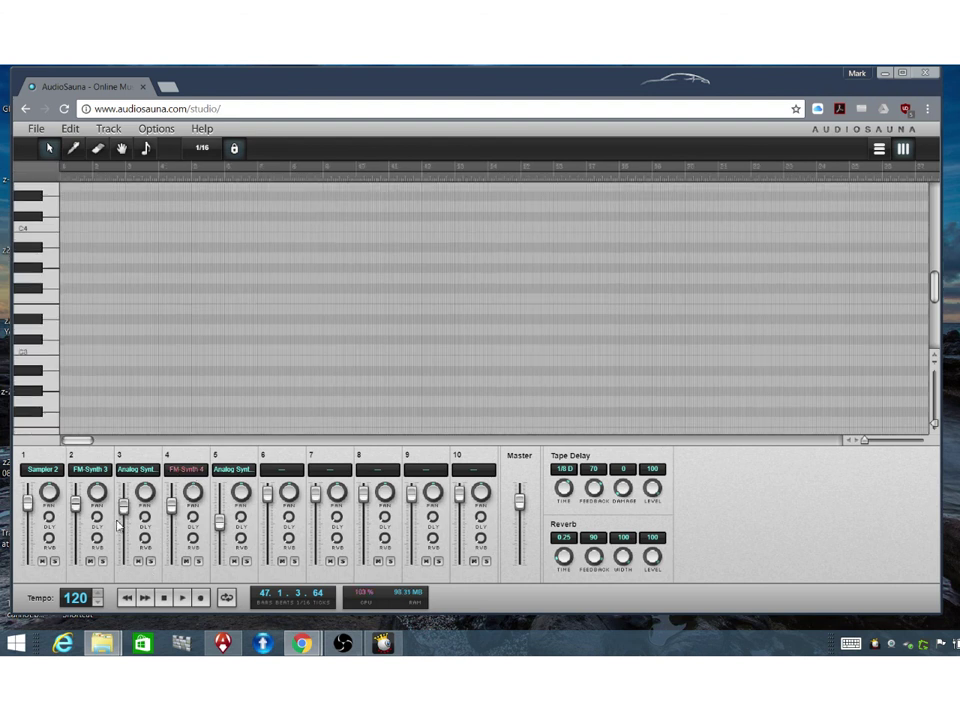
drag(124, 447, 218, 452)
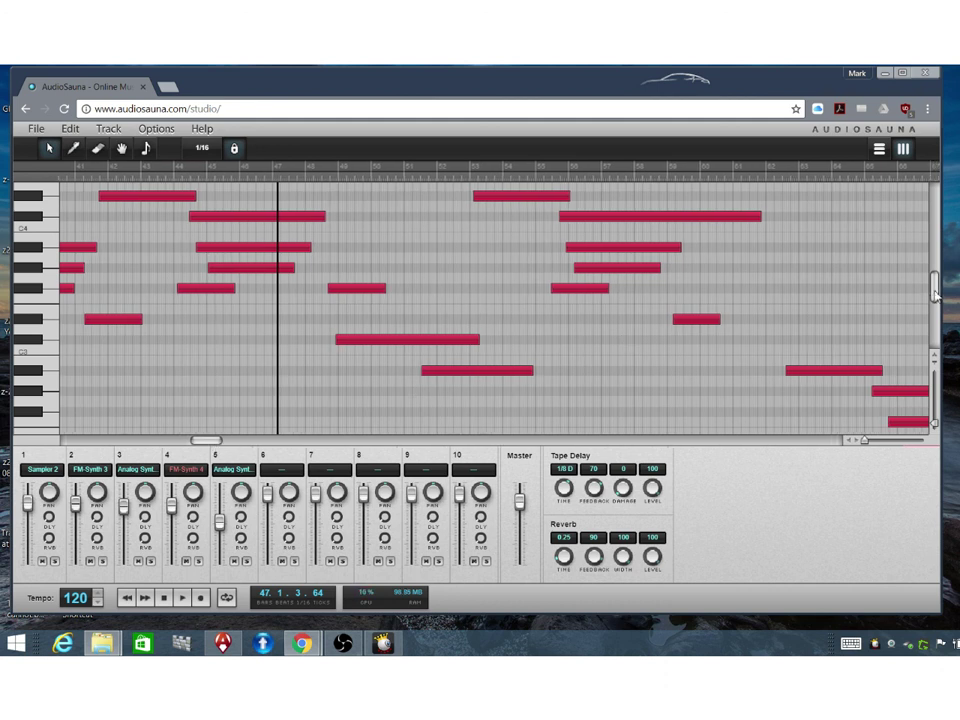
Play the composition from bar 47 into bar 70, following FM-Synth 4's notes, and stop playback
scroll(937, 292, up, 1)
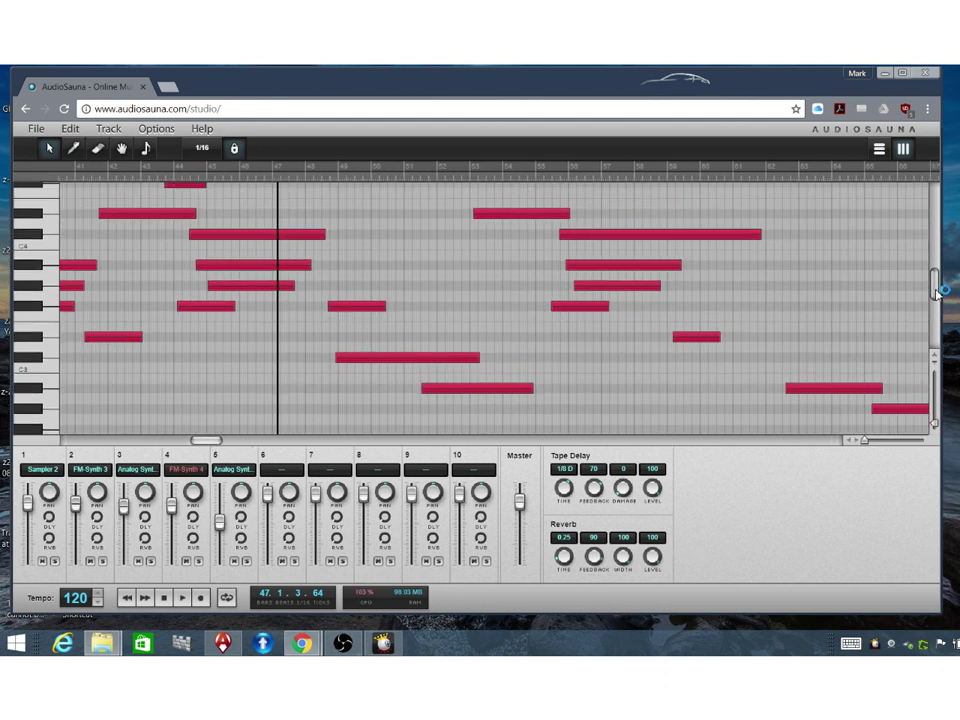
scroll(937, 292, up, 2)
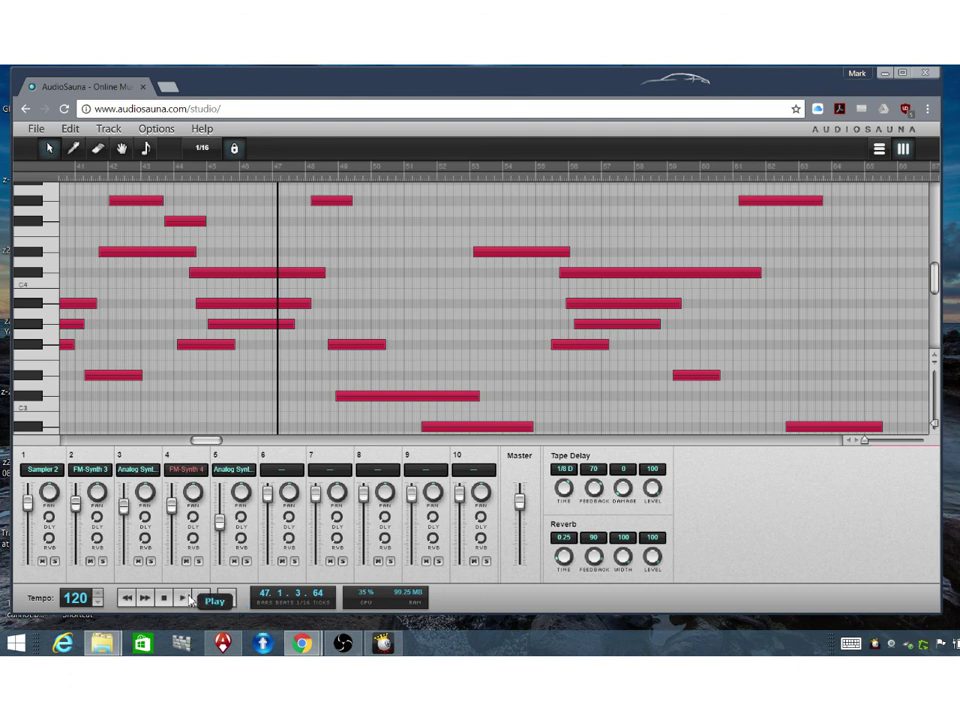
click(190, 599)
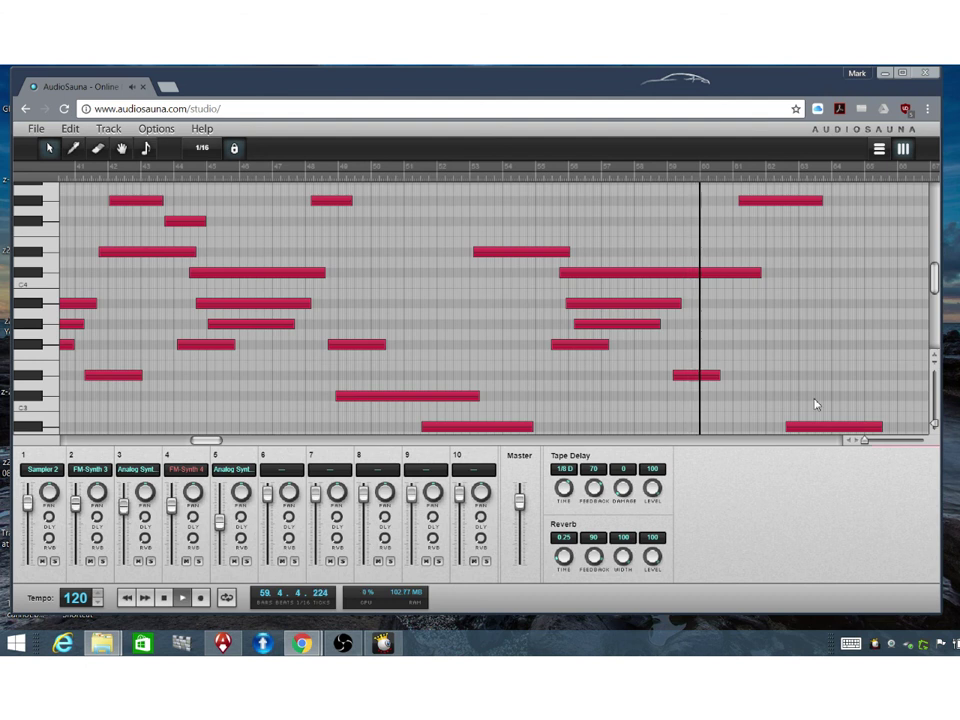
drag(207, 441, 246, 452)
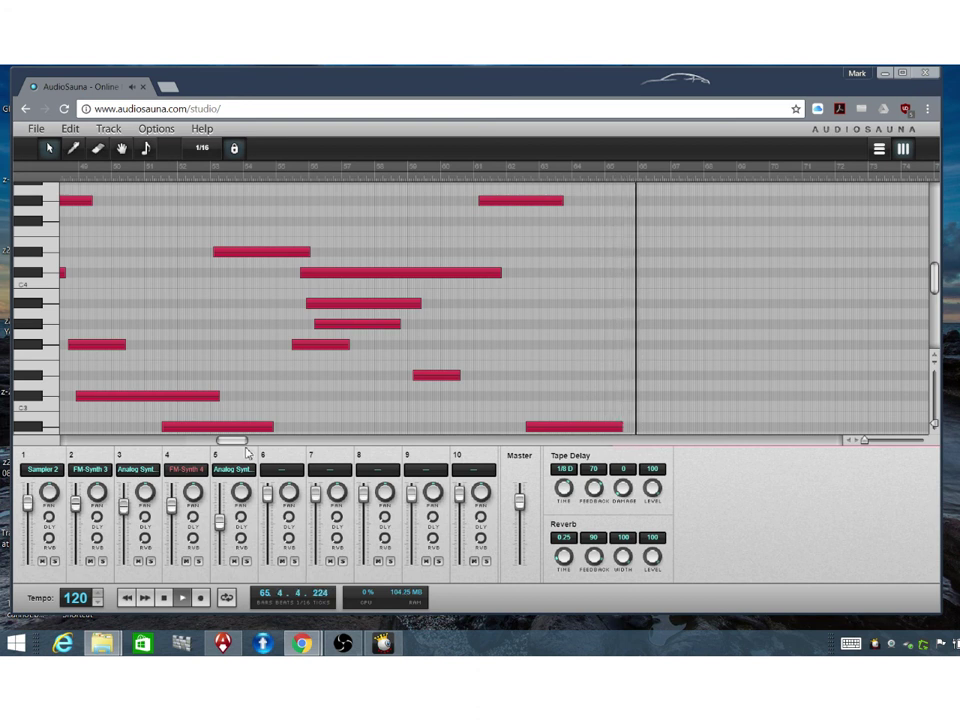
click(166, 599)
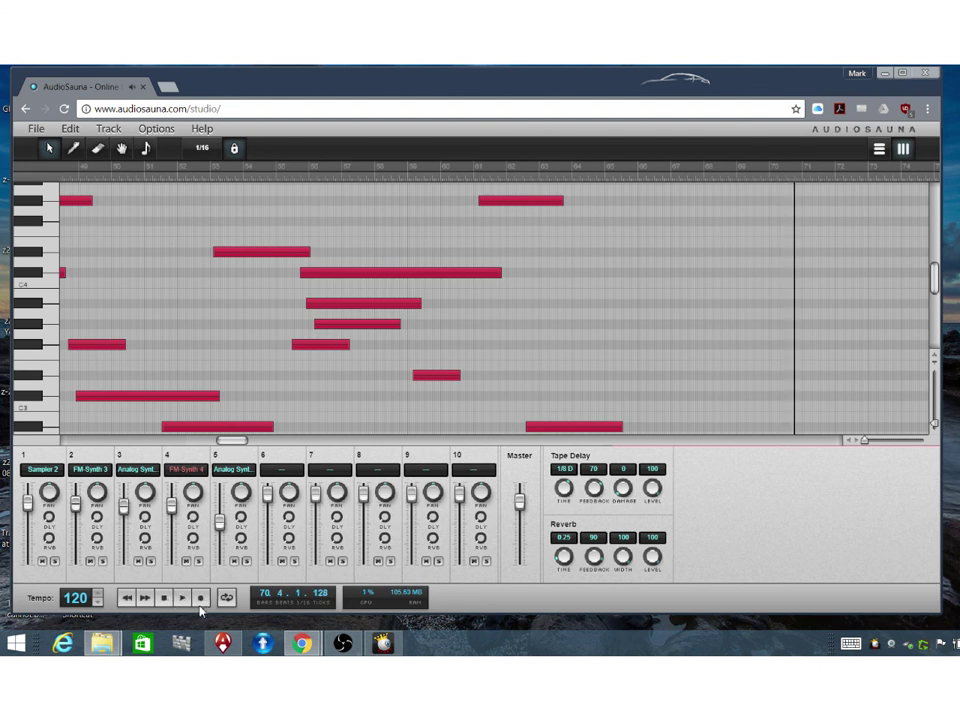
Turn on looping and replay FM-Synth 4's closing low notes from about bar 65 into bar 68
click(226, 599)
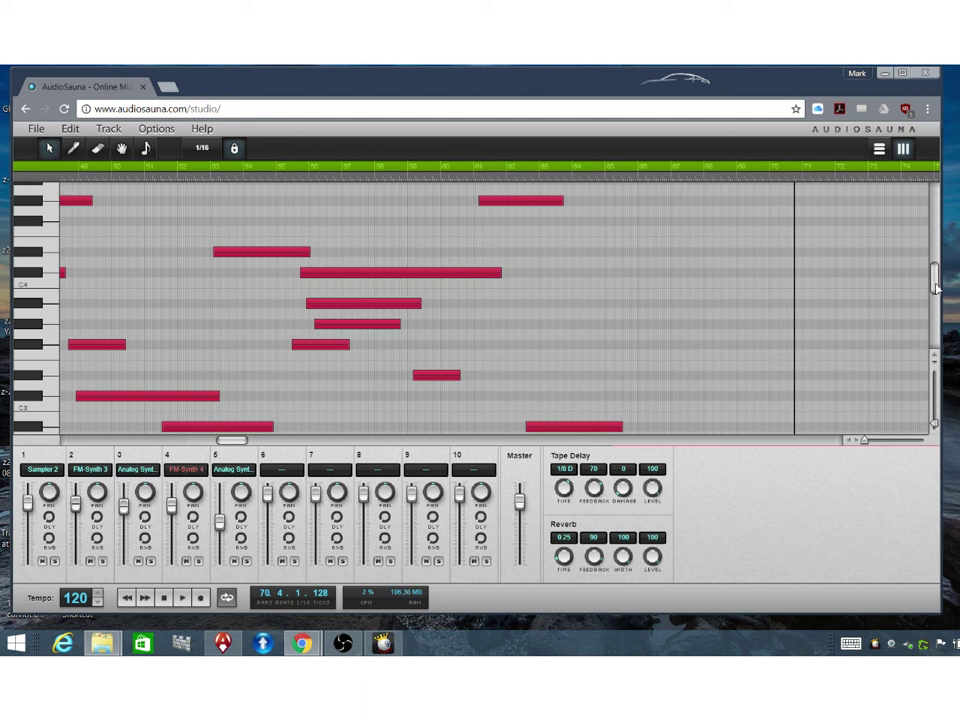
drag(936, 288, 938, 302)
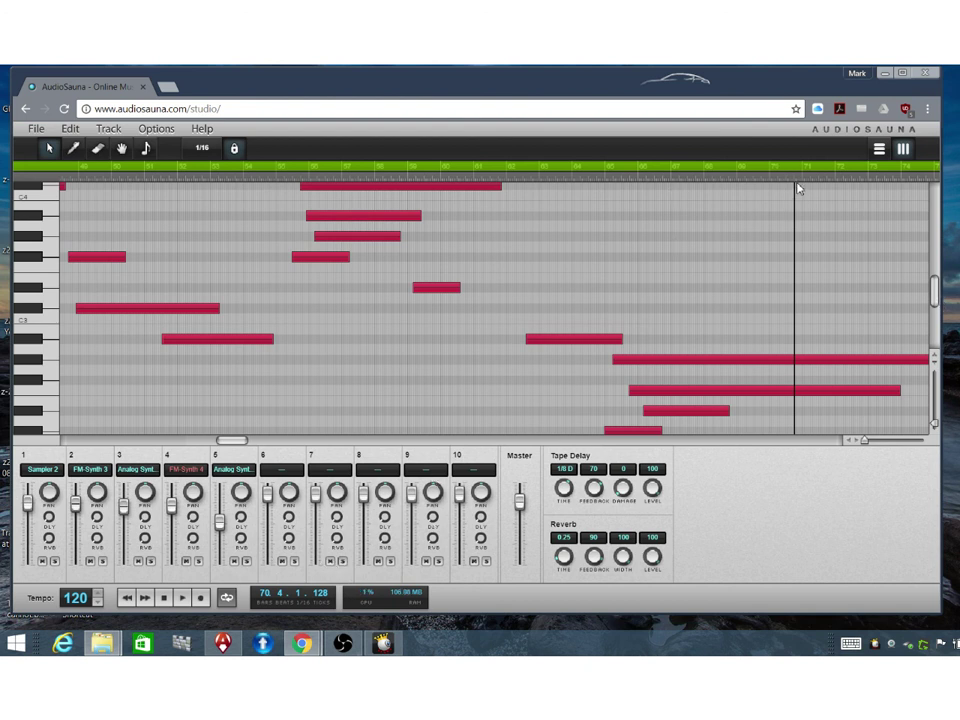
drag(795, 186, 623, 222)
click(184, 598)
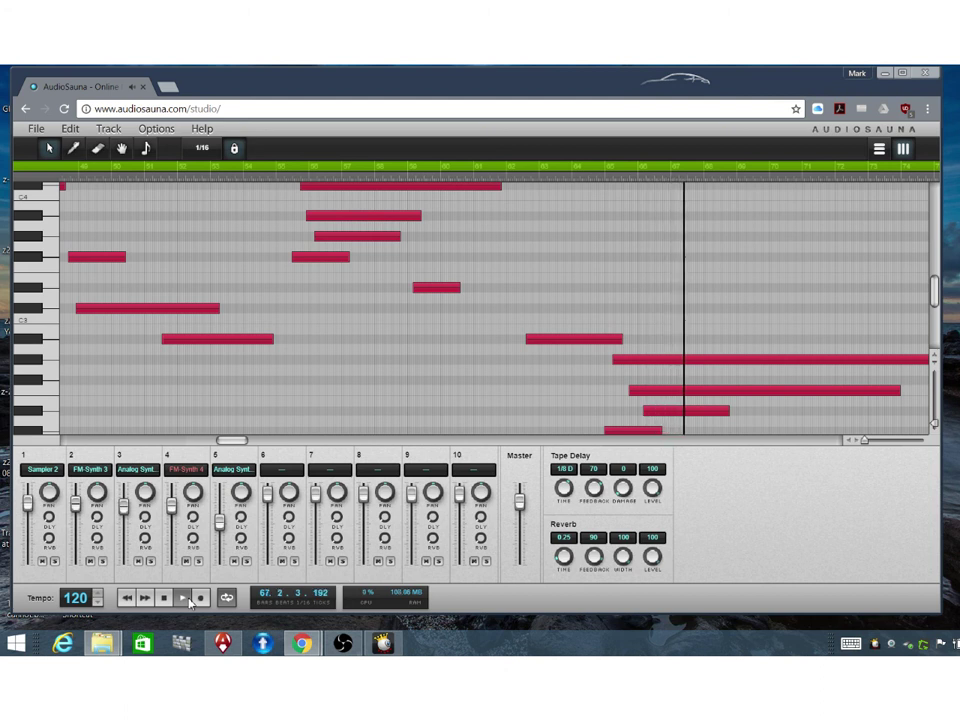
click(165, 599)
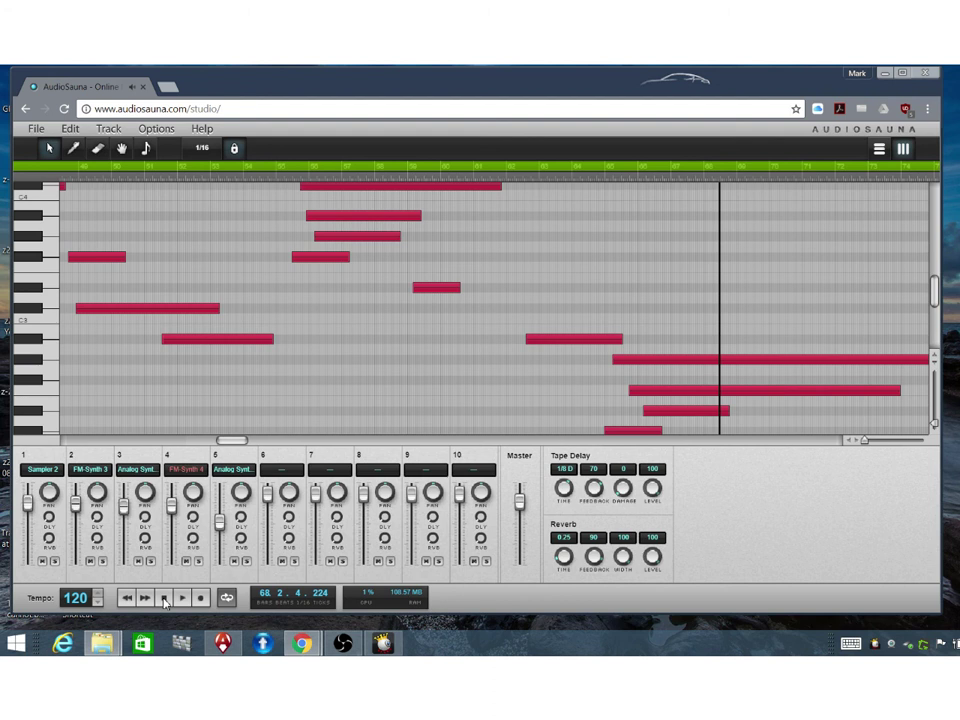